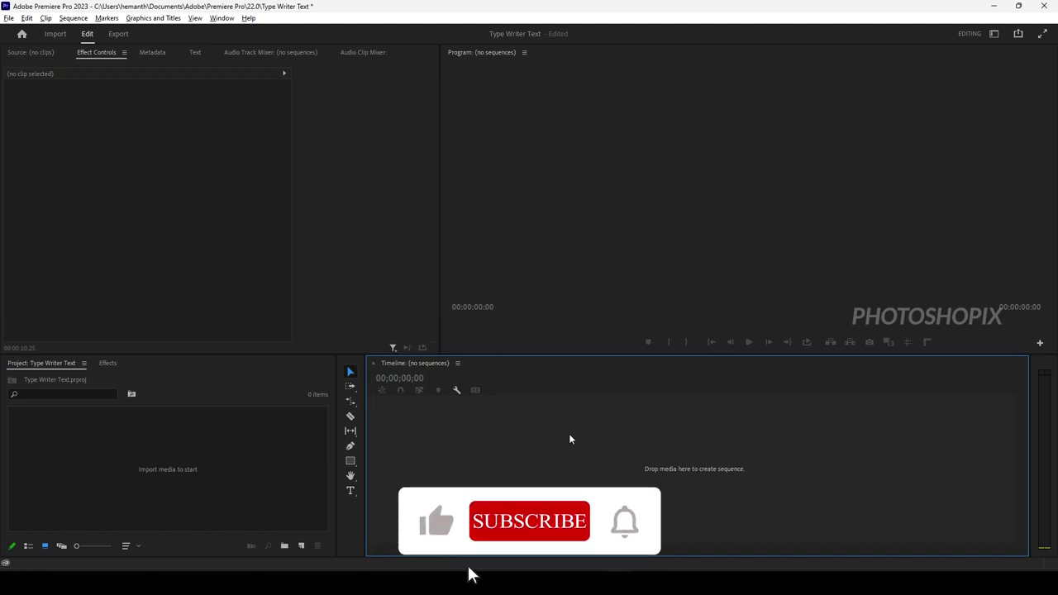
Import the rainy cabin clip 150784 (720p) and build a new sequence from it.
{"action": "double_click", "coordinate": [205, 449]}
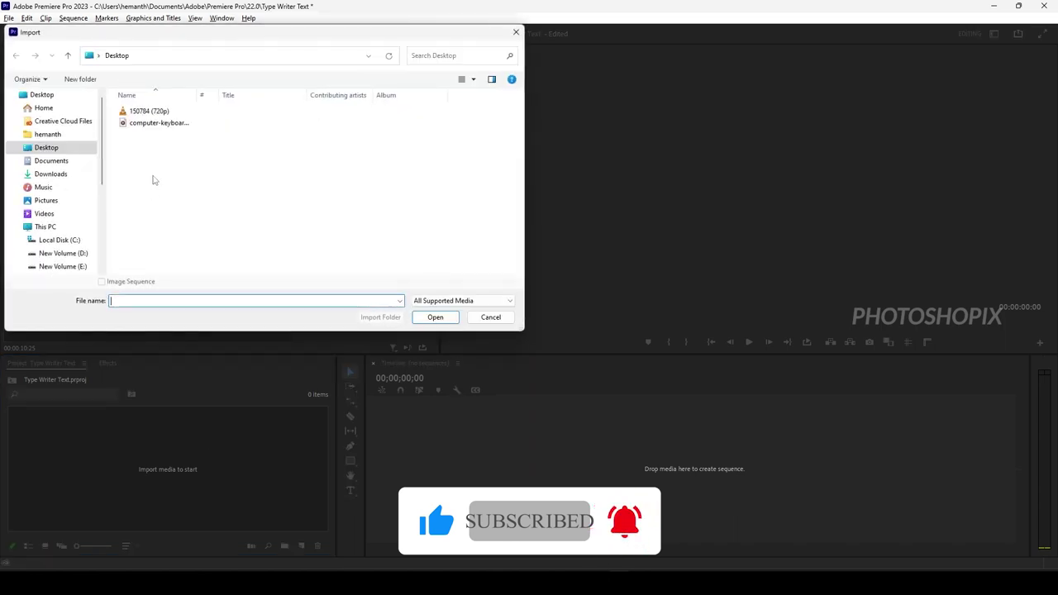
{"action": "double_click", "coordinate": [147, 111]}
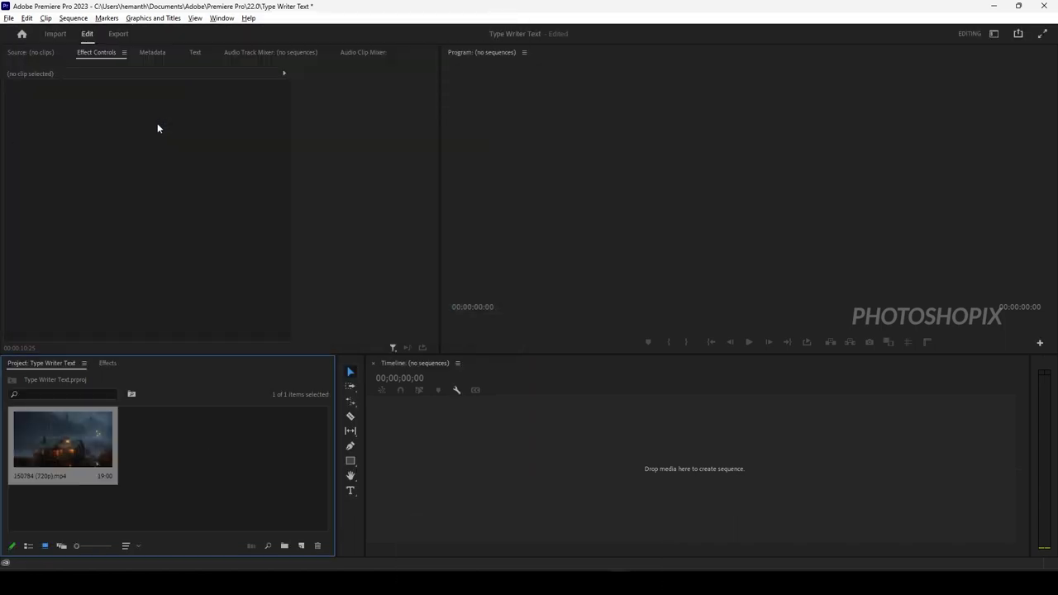
{"action": "left_click_drag", "start_coordinate": [63, 432], "coordinate": [437, 435]}
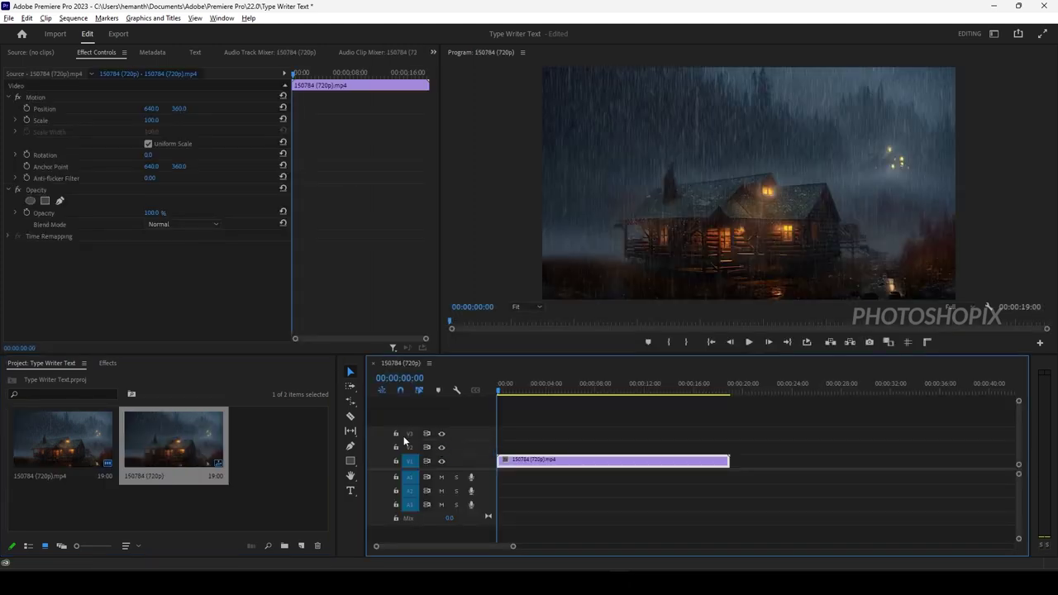
Play back the 19-second sequence, then bring up the clip's Speed/Duration settings.
{"action": "key", "text": "space"}
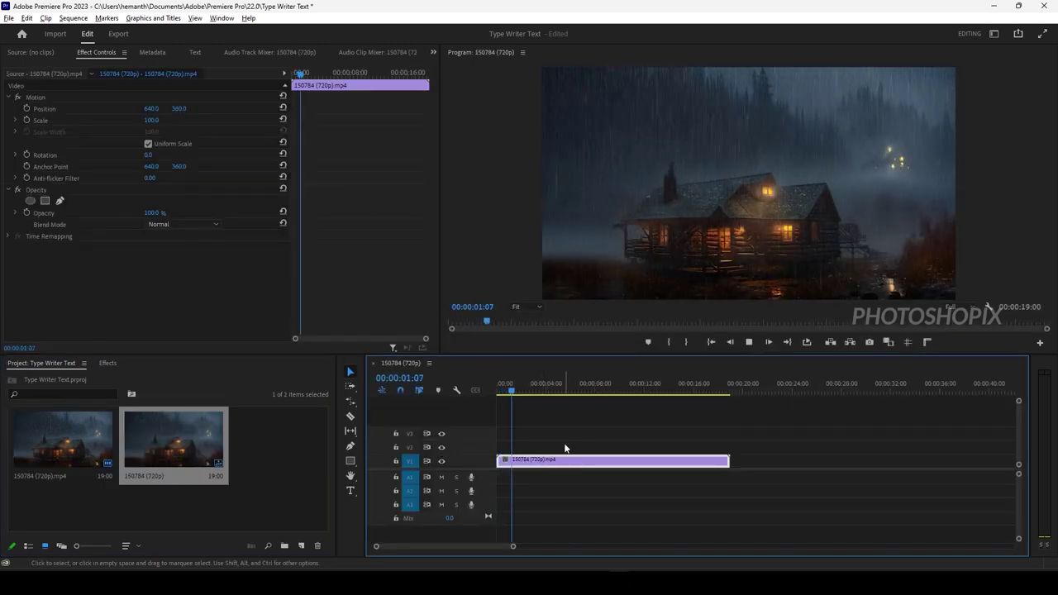
{"action": "key", "text": "space"}
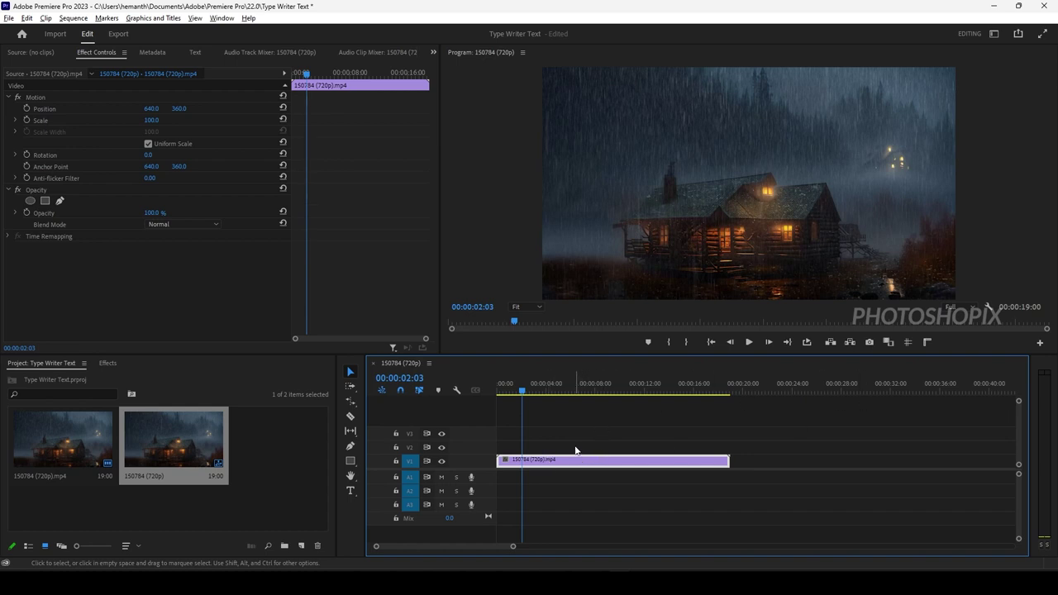
{"action": "key", "text": "ctrl+r"}
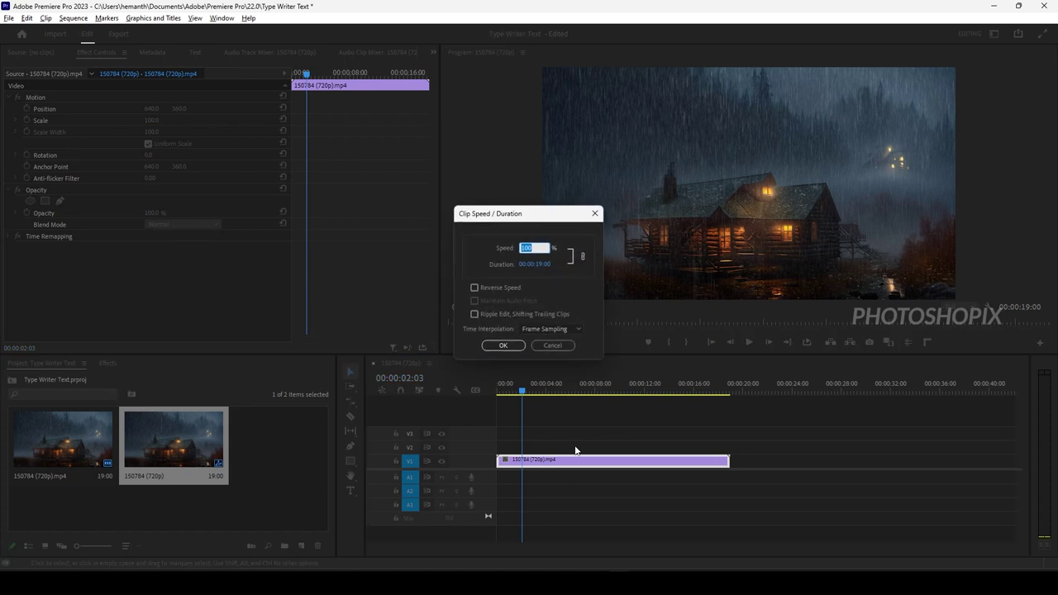
Slow the cabin clip to 40% speed, expand track V1, and preview the result.
{"action": "type", "text": "40"}
{"action": "key", "text": "Return"}
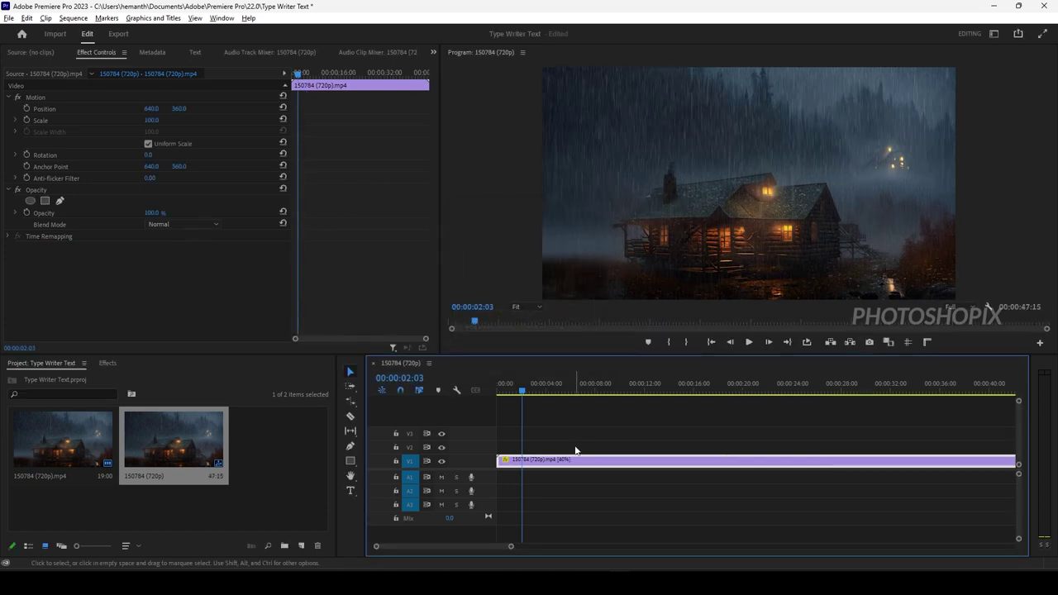
{"action": "double_click", "coordinate": [485, 461]}
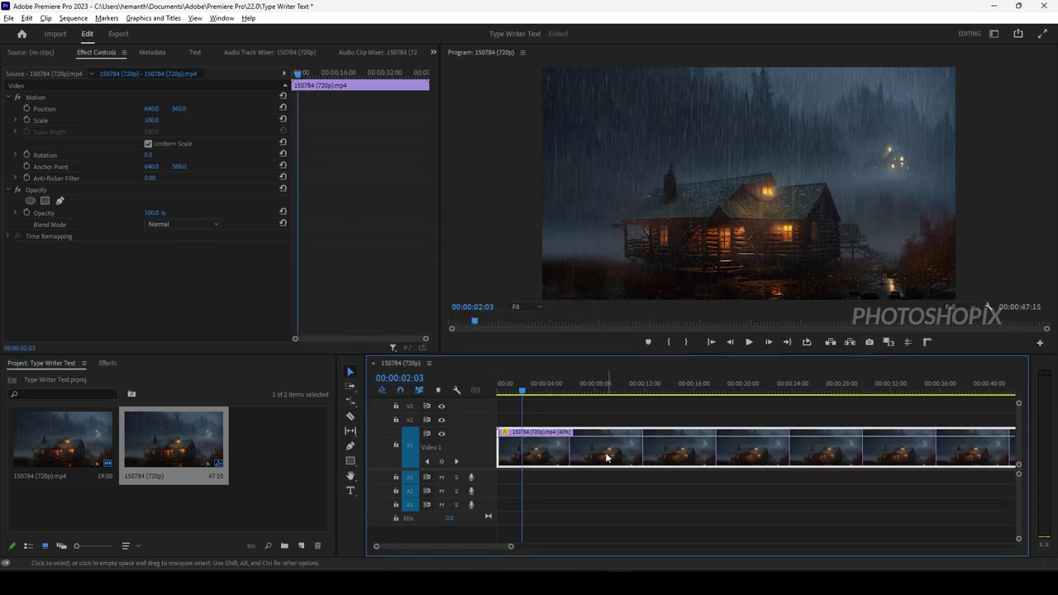
{"action": "key", "text": "space"}
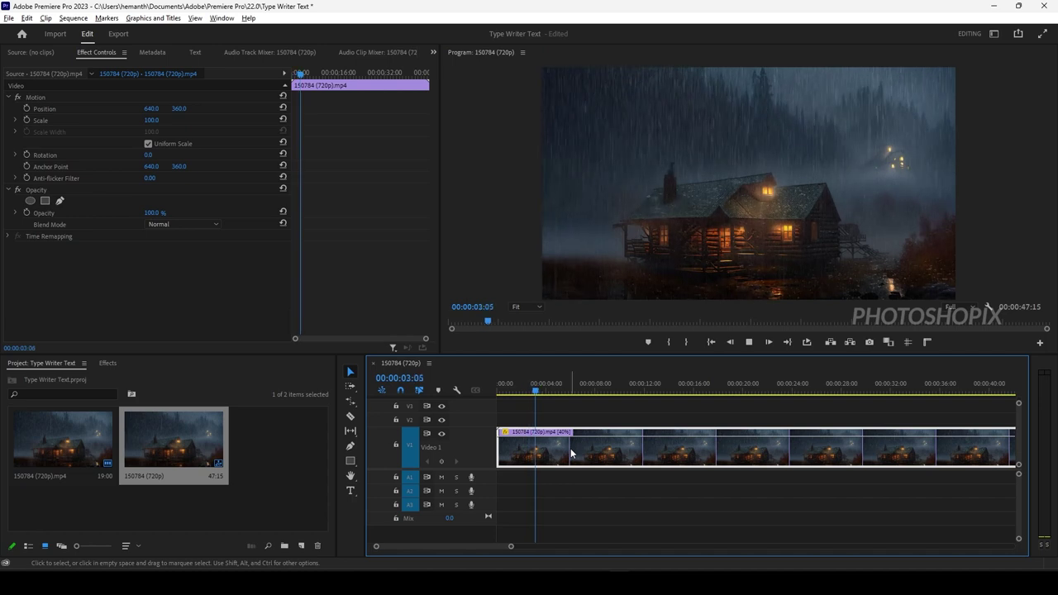
{"action": "key", "text": "space"}
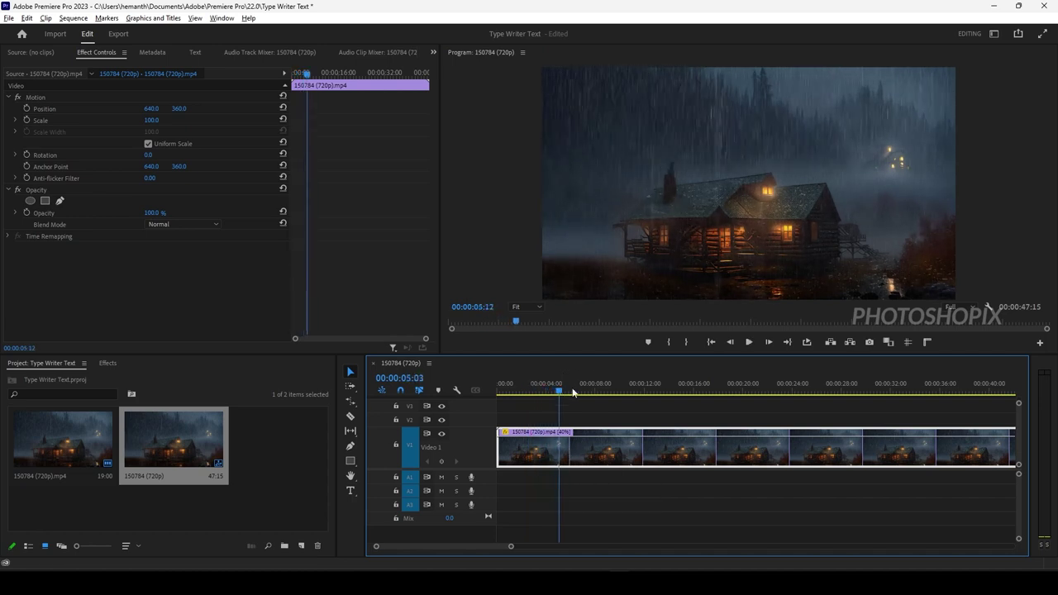
Cut the clip at 00:00:13:17, delete everything after, and enlarge the timeline tracks.
{"action": "left_click_drag", "start_coordinate": [573, 392], "coordinate": [668, 394]}
{"action": "key", "text": "ctrl+k"}
{"action": "left_click", "coordinate": [702, 453]}
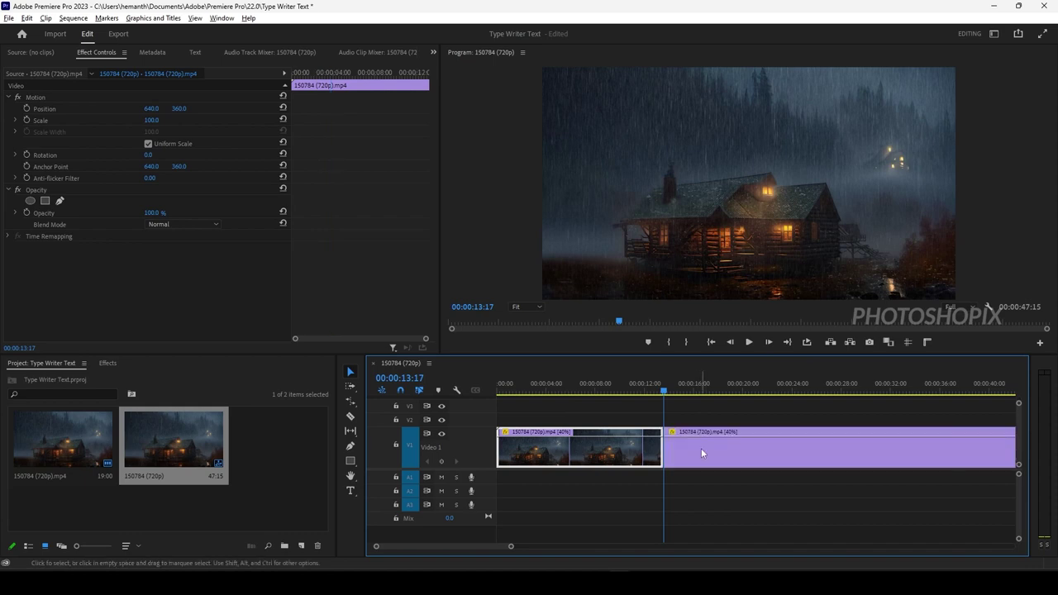
{"action": "key", "text": "Delete"}
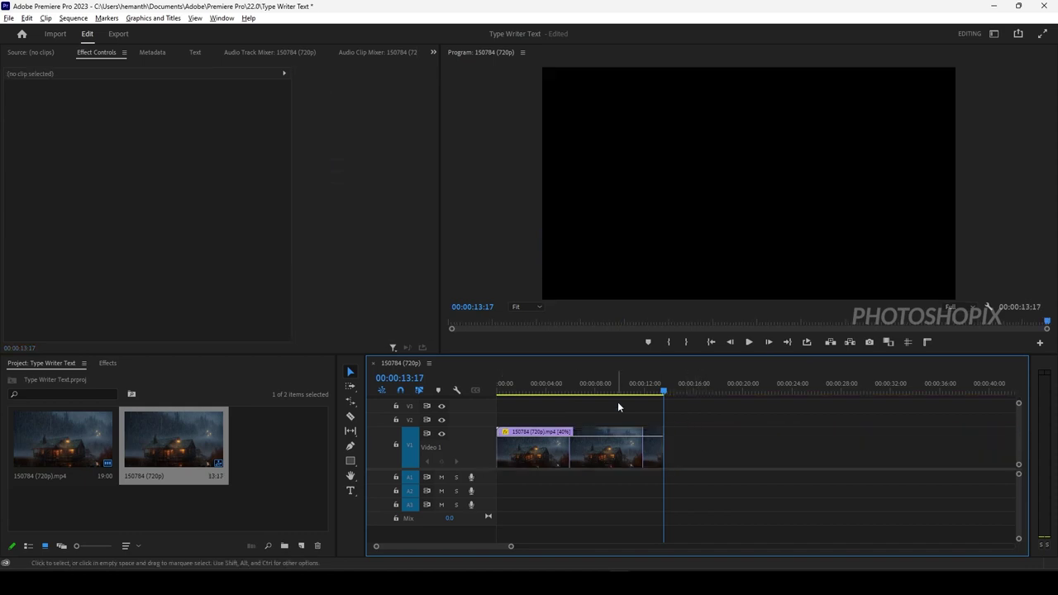
{"action": "left_click_drag", "start_coordinate": [556, 361], "coordinate": [555, 342]}
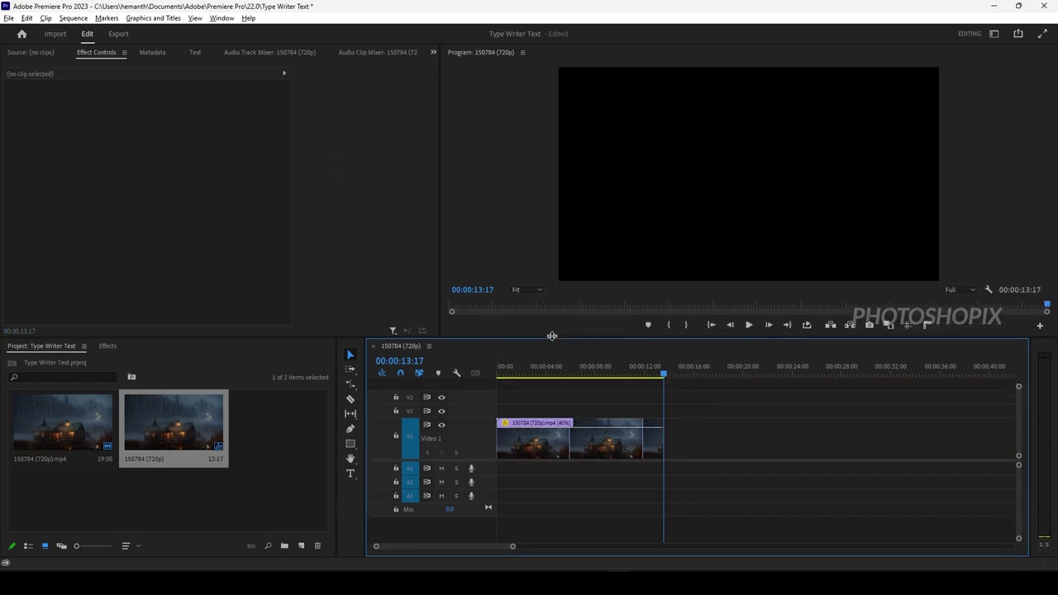
{"action": "left_click_drag", "start_coordinate": [481, 459], "coordinate": [481, 481]}
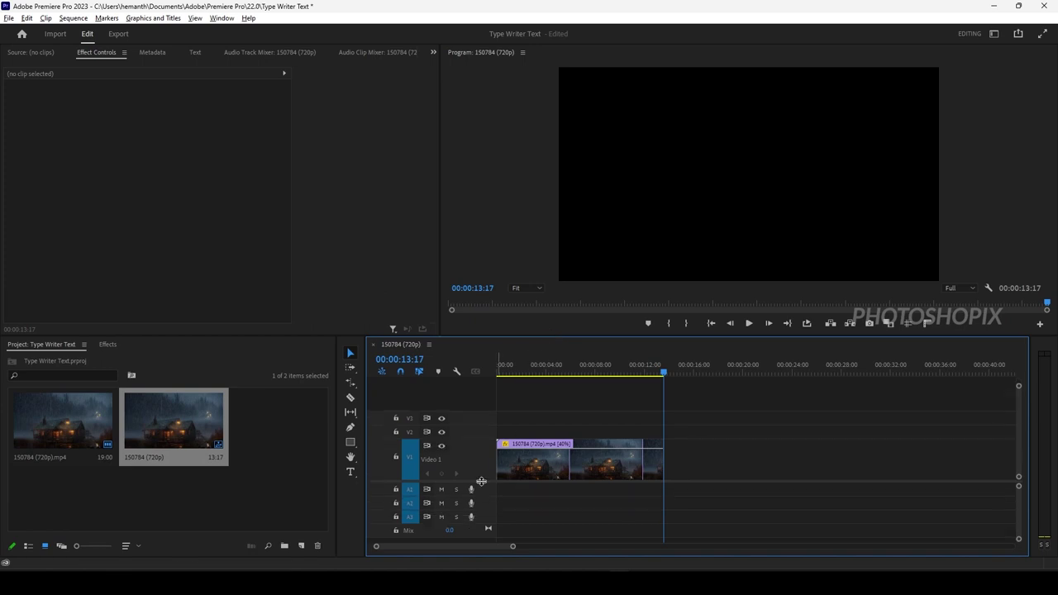
Preview the clip from the start and park the playhead at 00:00:01:08.
{"action": "left_click", "coordinate": [557, 374]}
{"action": "left_click_drag", "start_coordinate": [534, 371], "coordinate": [498, 371]}
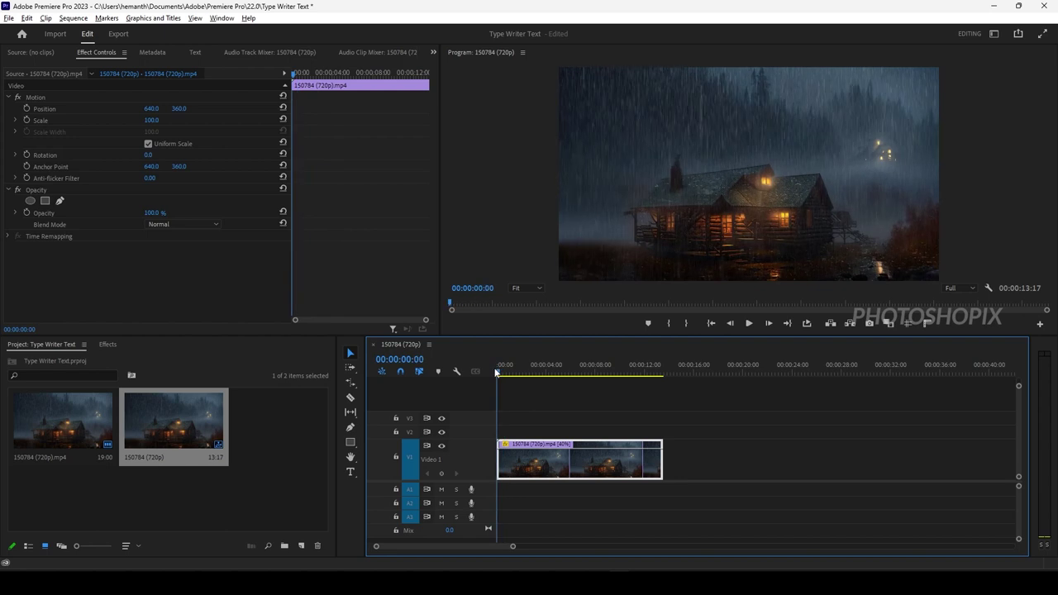
{"action": "key", "text": "space"}
{"action": "key", "text": "space"}
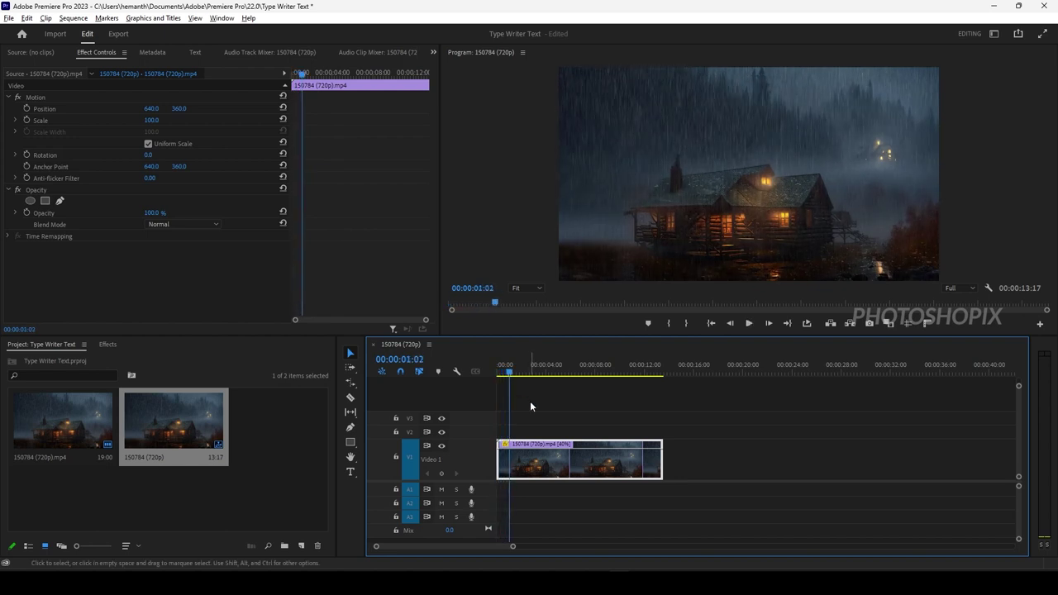
{"action": "key", "text": "Right"}
{"action": "key", "text": "Right"}
{"action": "key", "text": "Right"}
{"action": "key", "text": "Right"}
{"action": "key", "text": "Right"}
{"action": "key", "text": "Right"}
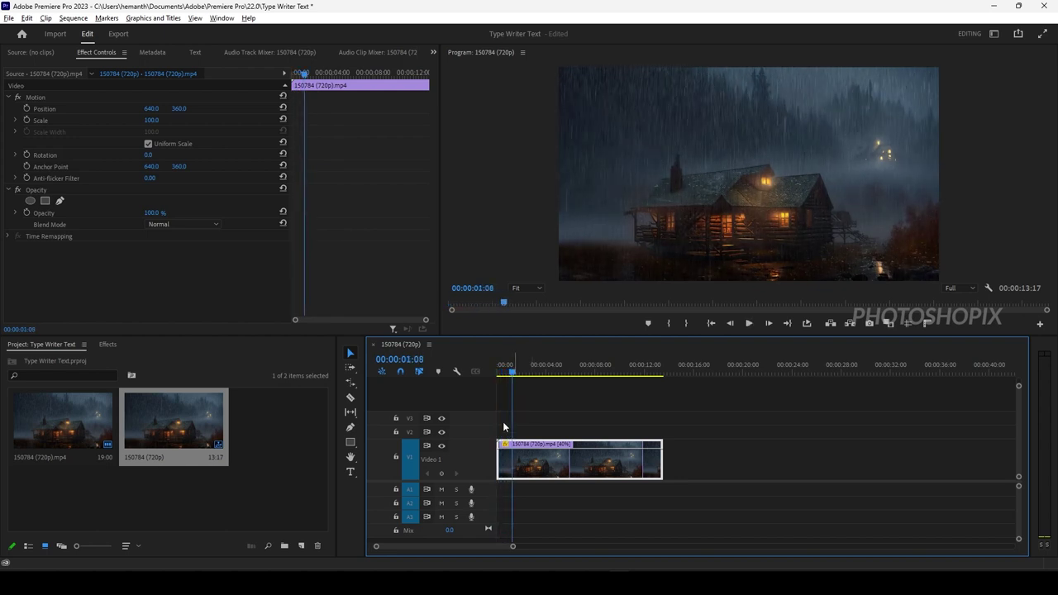
Type a PHOTOSHOPIX title over the video and nudge it up and to the right.
{"action": "left_click", "coordinate": [350, 472]}
{"action": "left_click", "coordinate": [608, 184]}
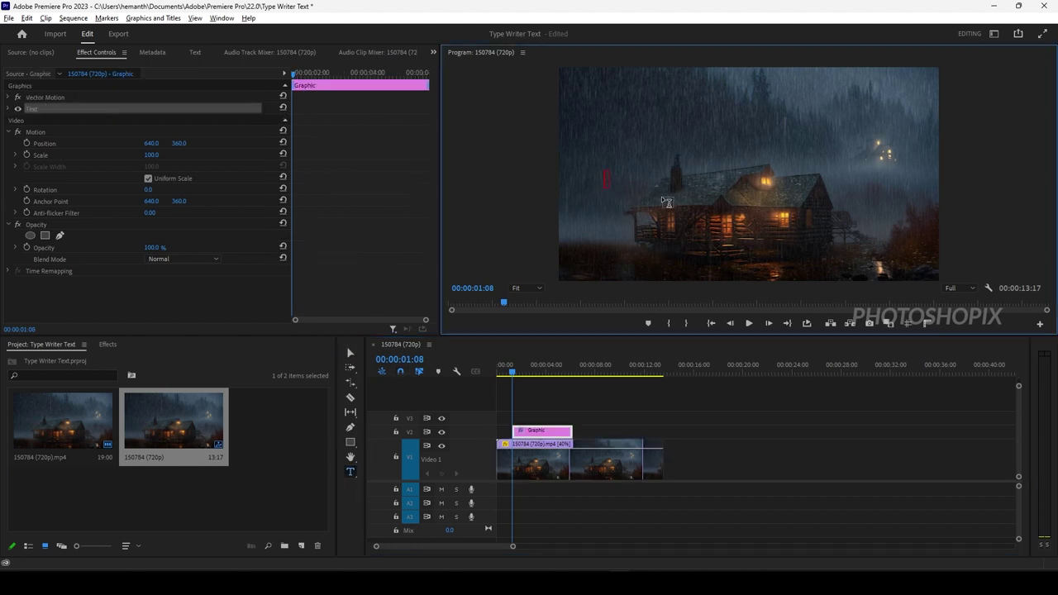
{"action": "type", "text": "PHOTOSHOPIX"}
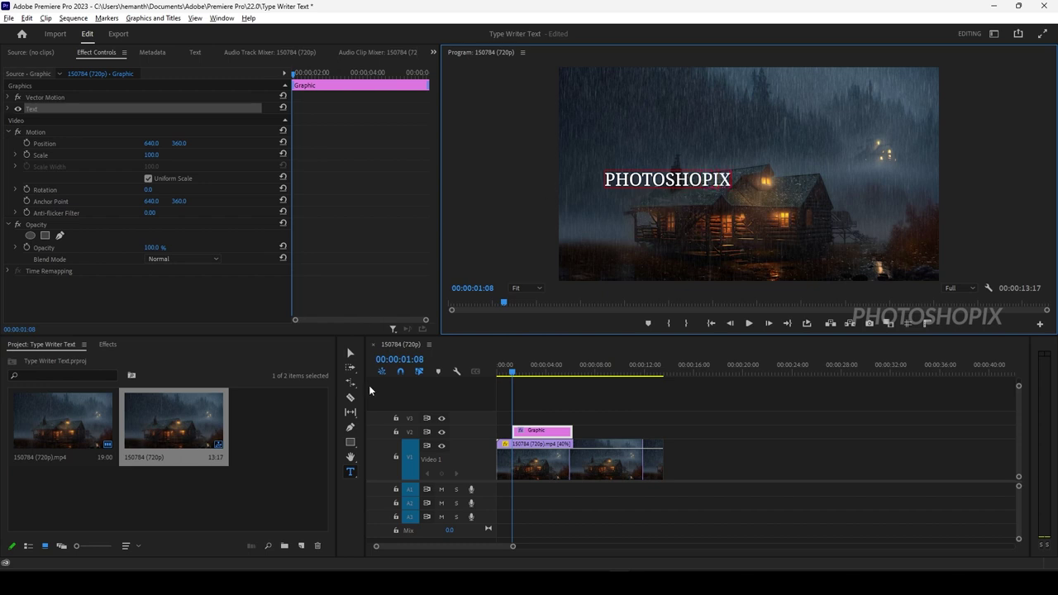
{"action": "left_click", "coordinate": [351, 353]}
{"action": "left_click_drag", "start_coordinate": [707, 184], "coordinate": [768, 181]}
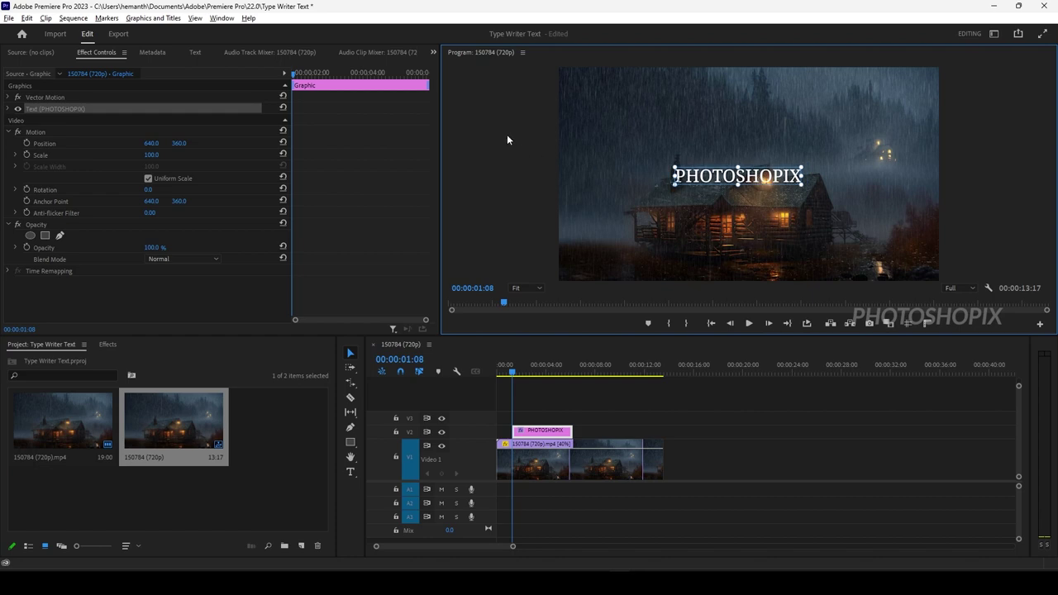
{"action": "left_click", "coordinate": [223, 19]}
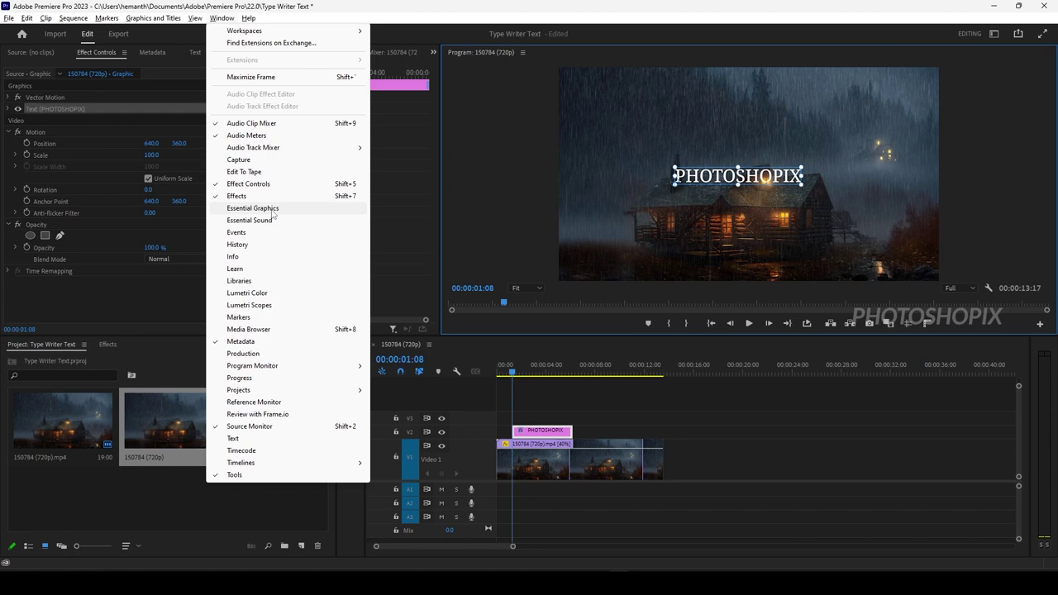
In Essential Graphics, raise the title's font size from 59 to 78 and centre it both ways.
{"action": "left_click", "coordinate": [271, 209]}
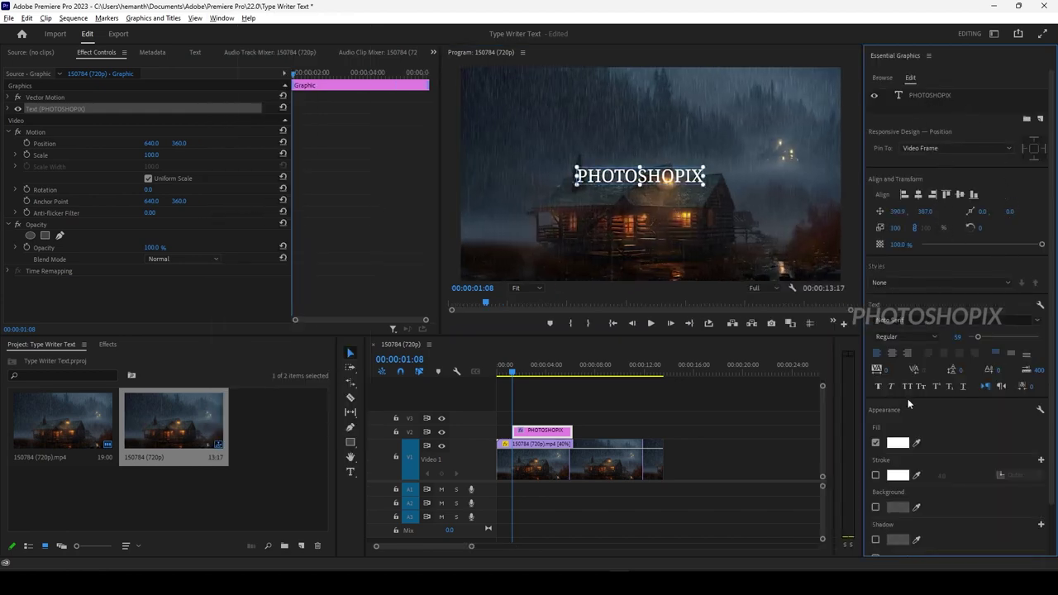
{"action": "left_click", "coordinate": [919, 197]}
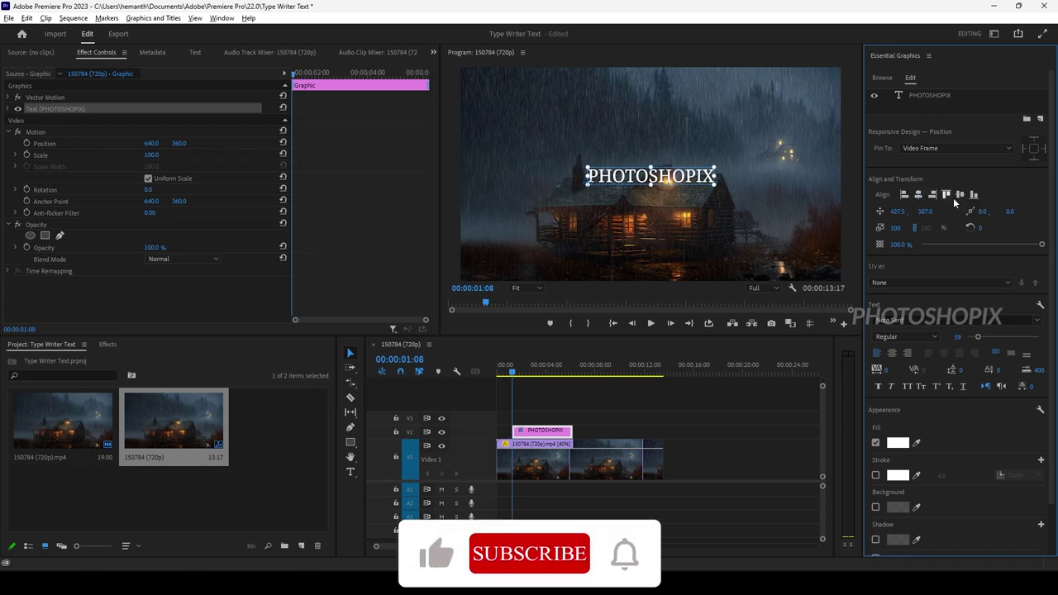
{"action": "left_click", "coordinate": [960, 195]}
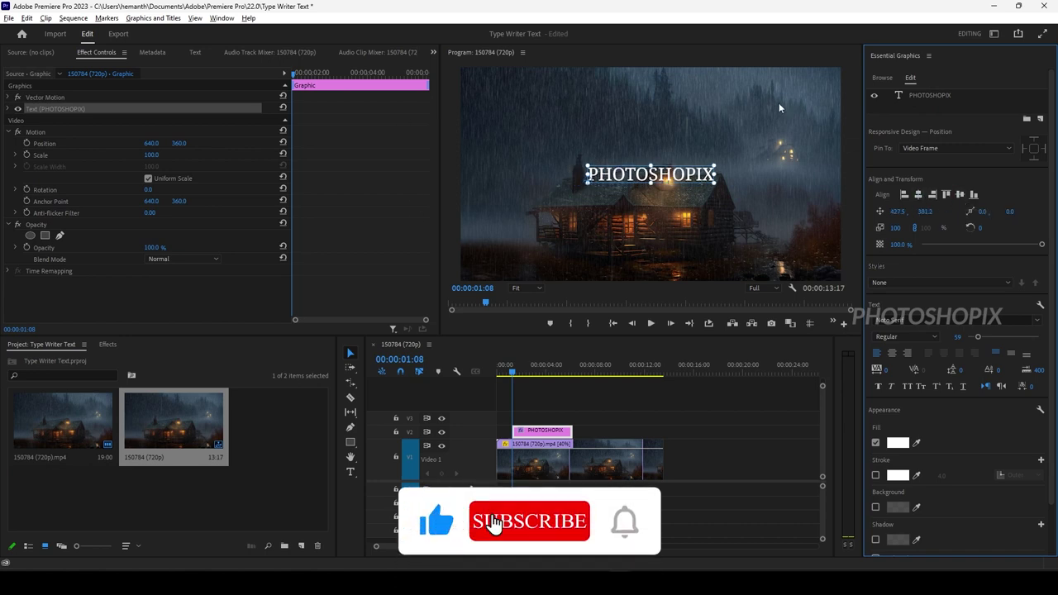
{"action": "left_click", "coordinate": [716, 181]}
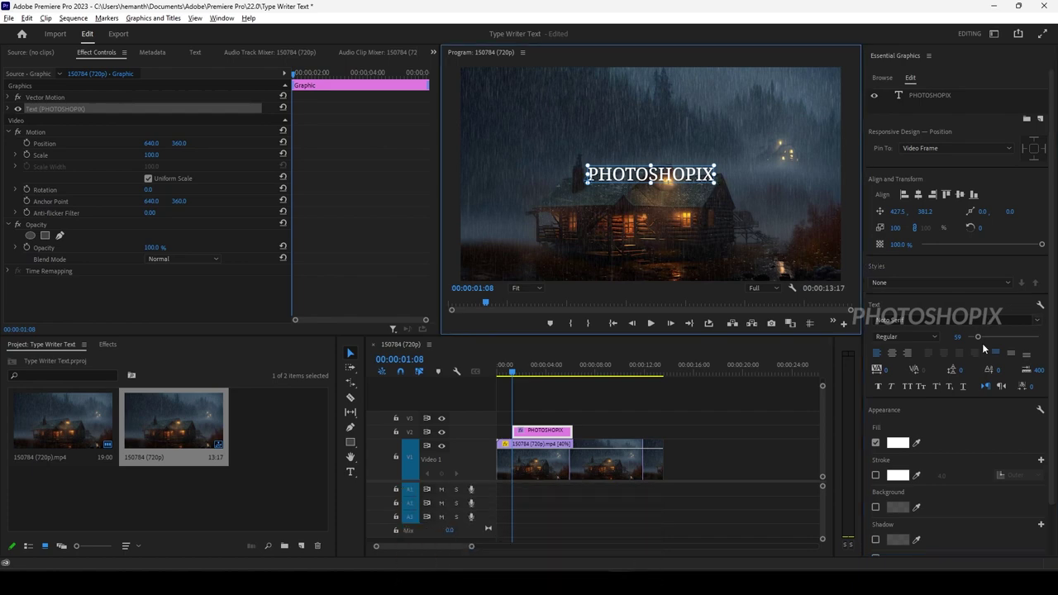
{"action": "left_click_drag", "start_coordinate": [979, 337], "coordinate": [982, 339]}
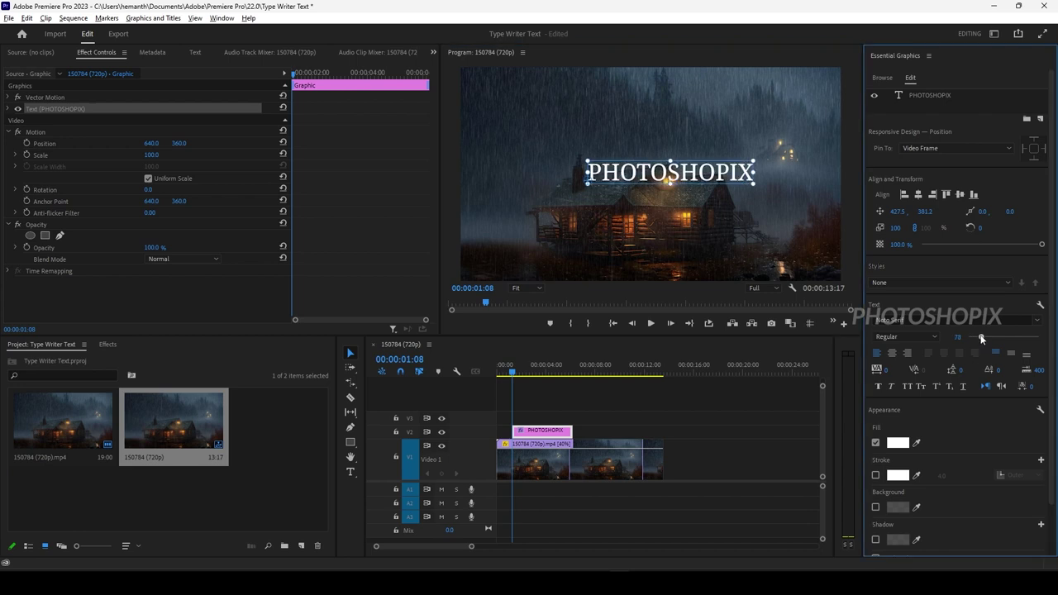
{"action": "left_click", "coordinate": [918, 197]}
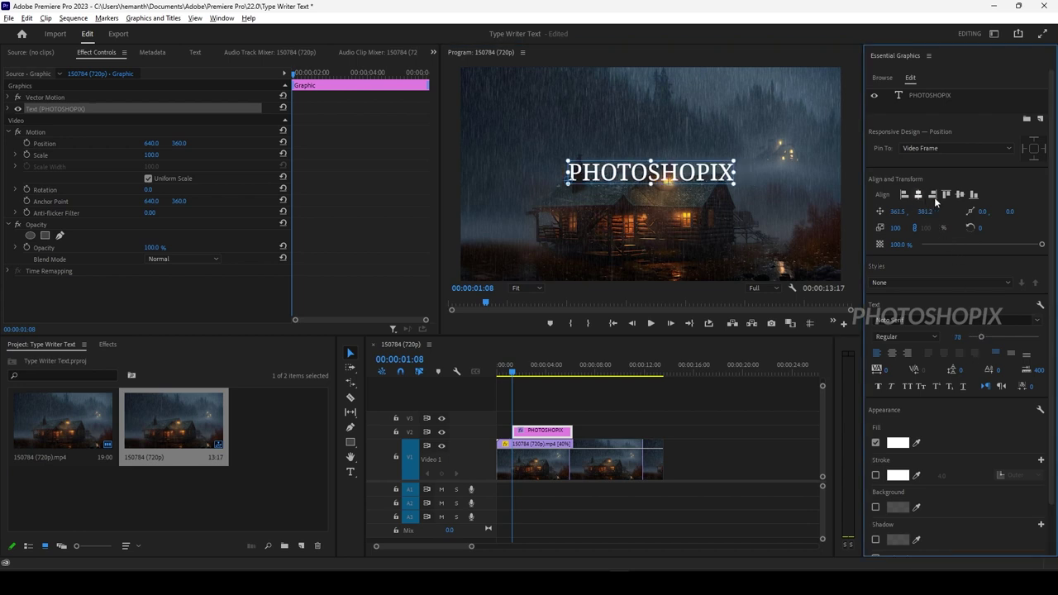
{"action": "left_click", "coordinate": [960, 196]}
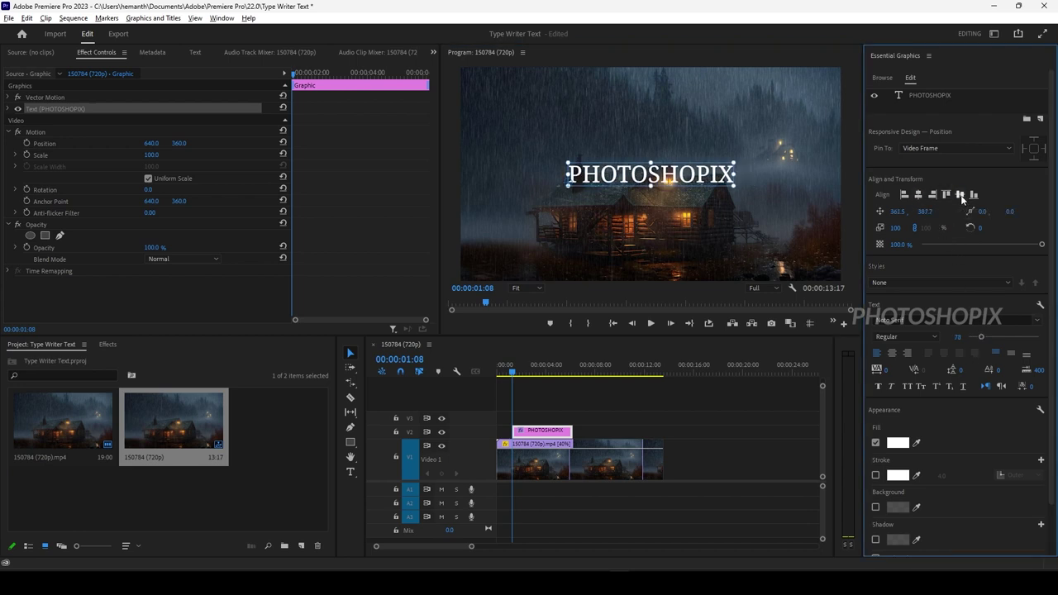
Change the PHOTOSHOPIX title font to Myriad Pro.
{"action": "left_click", "coordinate": [1038, 320]}
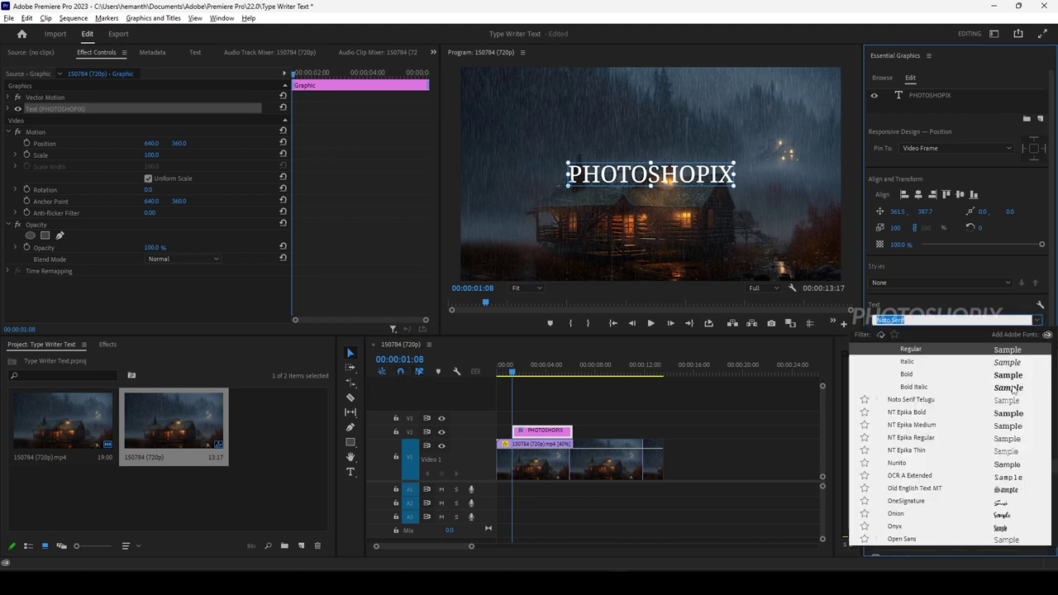
{"action": "scroll", "coordinate": [1013, 388], "scroll_direction": "up", "scroll_amount": 5}
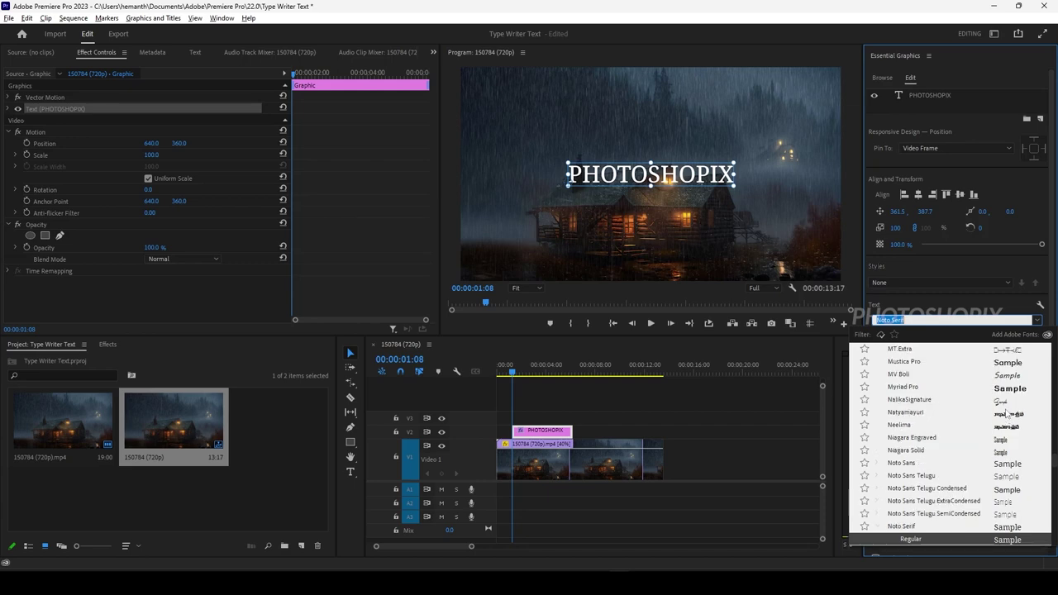
{"action": "left_click", "coordinate": [1007, 388]}
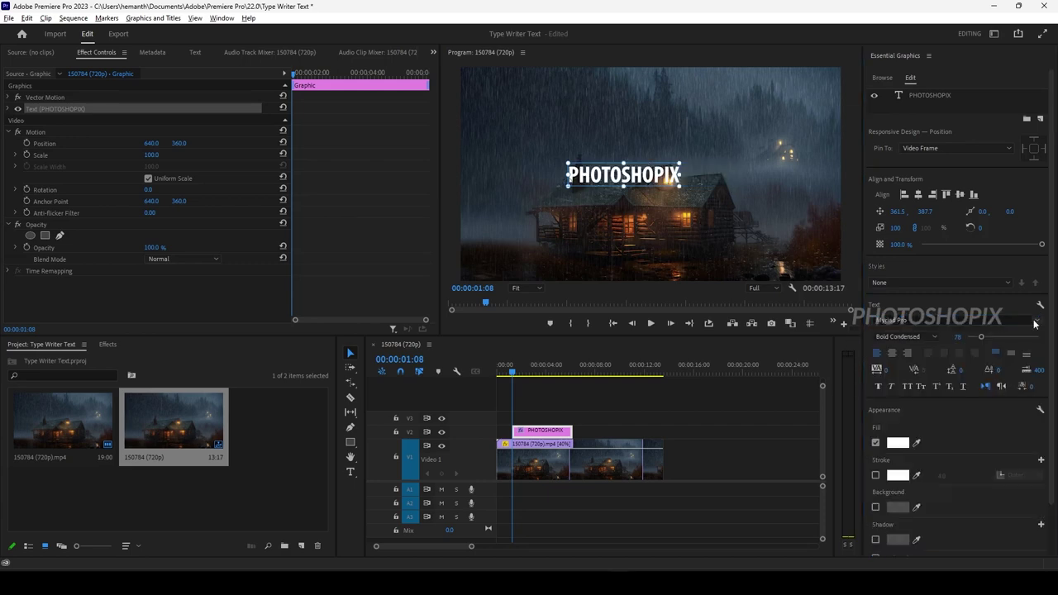
Browse the font list and apply High Tower Text to the title.
{"action": "left_click", "coordinate": [1035, 321]}
{"action": "scroll", "coordinate": [992, 389], "scroll_direction": "up", "scroll_amount": 2}
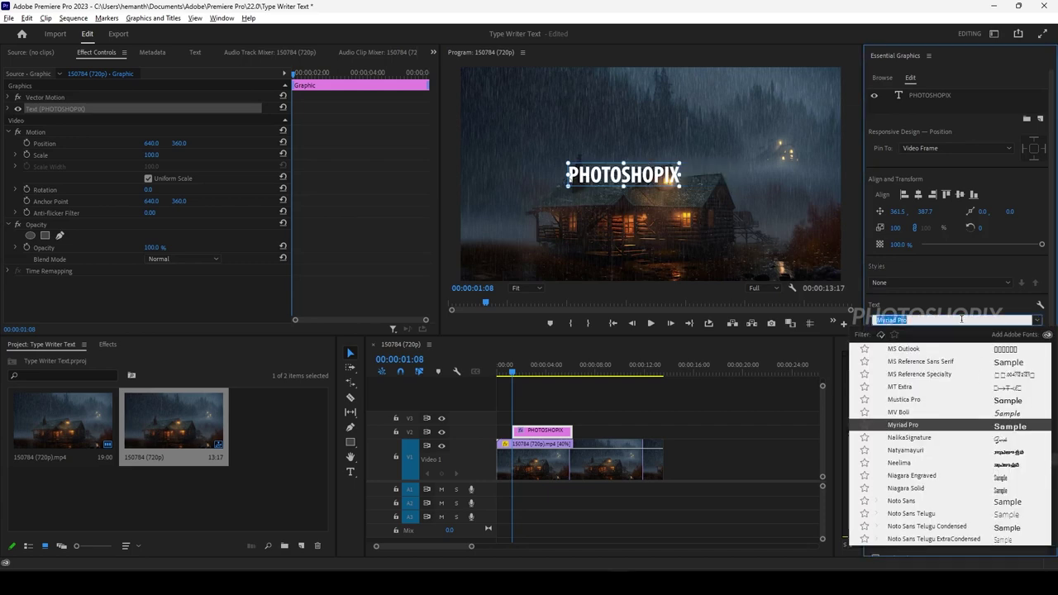
{"action": "scroll", "coordinate": [980, 364], "scroll_direction": "down", "scroll_amount": 5}
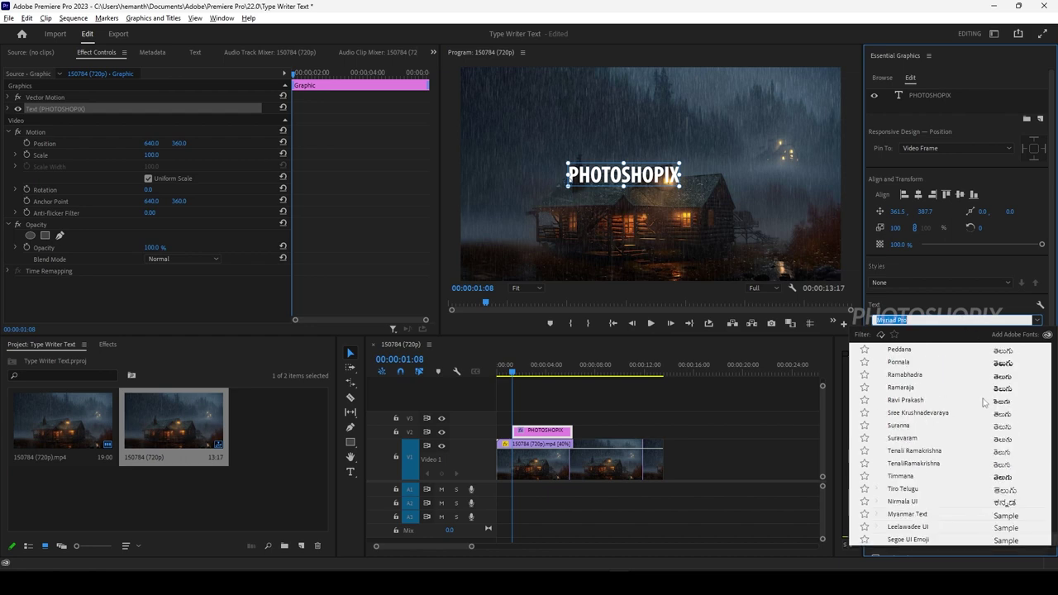
{"action": "scroll", "coordinate": [984, 400], "scroll_direction": "down", "scroll_amount": 10}
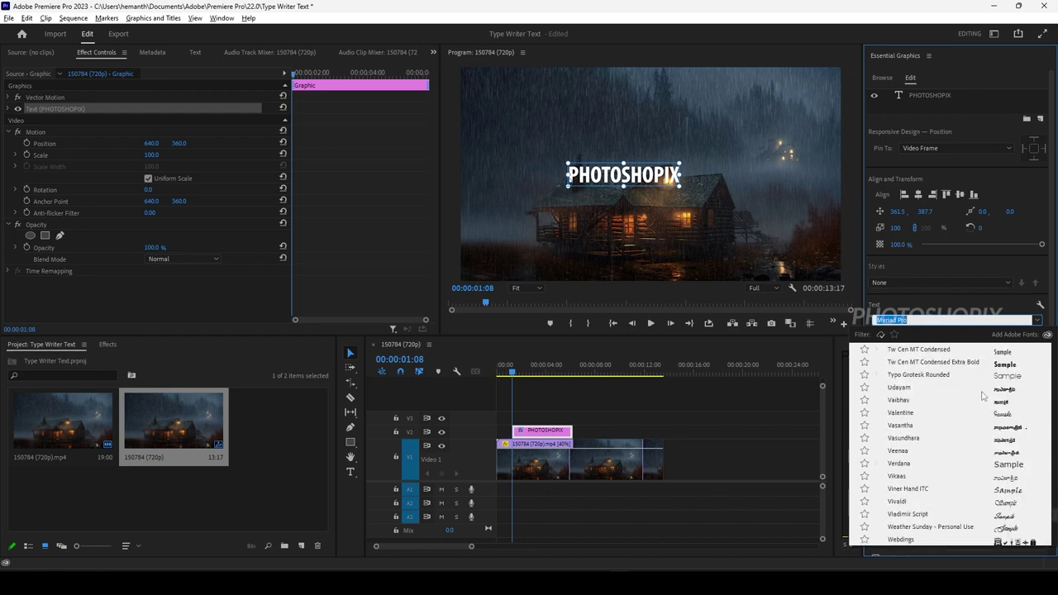
{"action": "left_click_drag", "start_coordinate": [1055, 514], "coordinate": [1055, 426]}
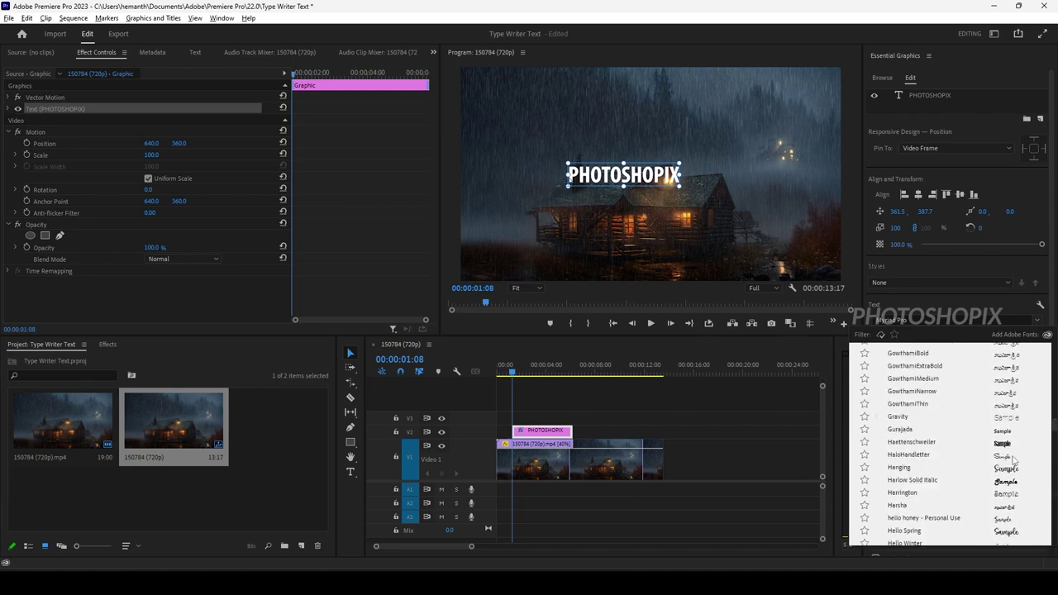
{"action": "scroll", "coordinate": [1007, 451], "scroll_direction": "down", "scroll_amount": 4}
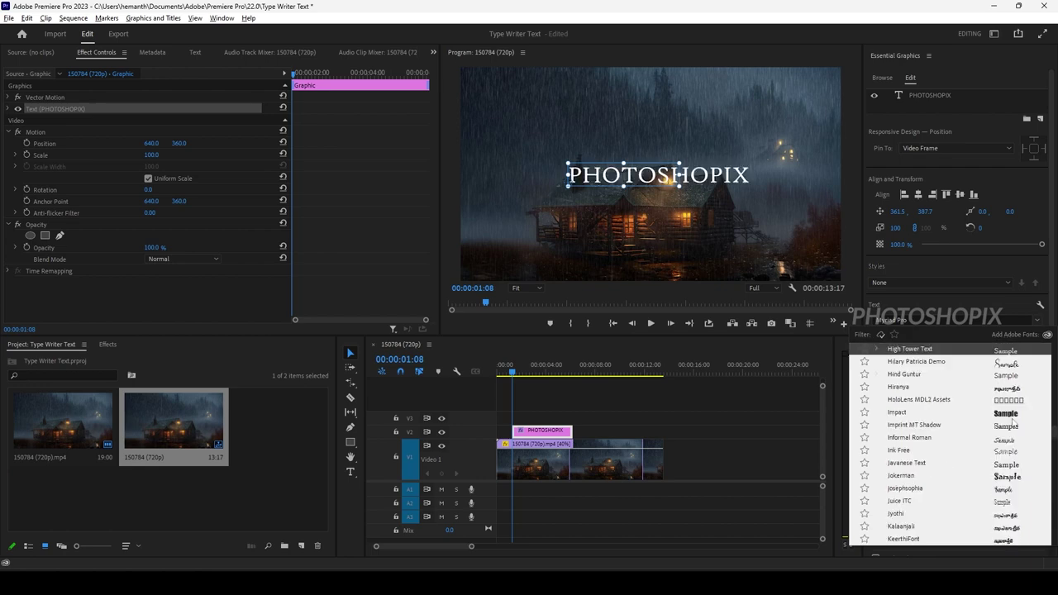
{"action": "left_click", "coordinate": [1013, 418]}
Scroll through the fonts to settle on Imprint MT Shadow for the title.
{"action": "scroll", "coordinate": [946, 323], "scroll_direction": "down", "scroll_amount": 1}
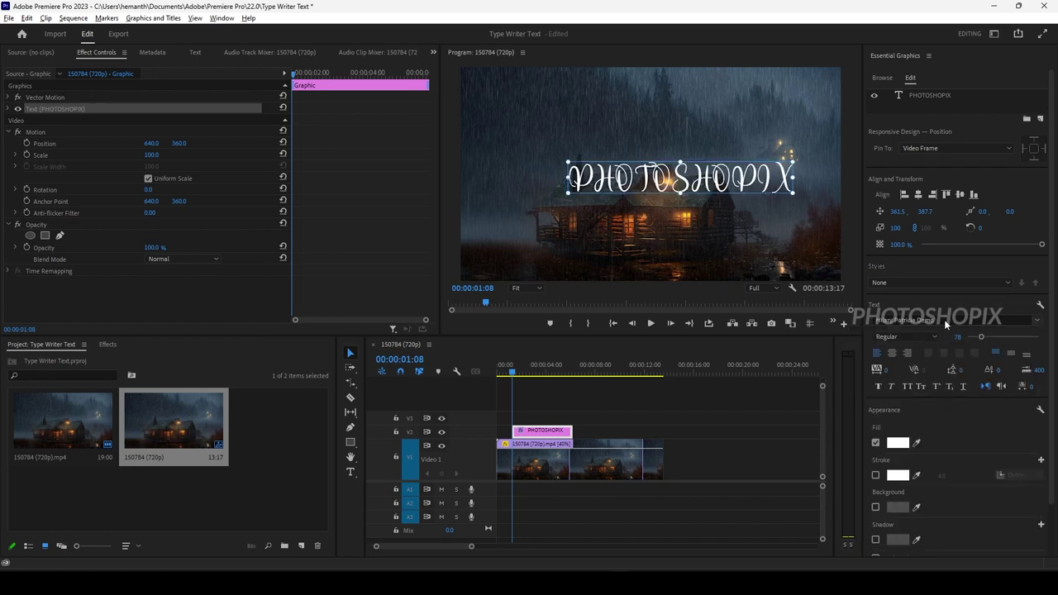
{"action": "scroll", "coordinate": [947, 323], "scroll_direction": "down", "scroll_amount": 1}
{"action": "scroll", "coordinate": [947, 323], "scroll_direction": "down", "scroll_amount": 2}
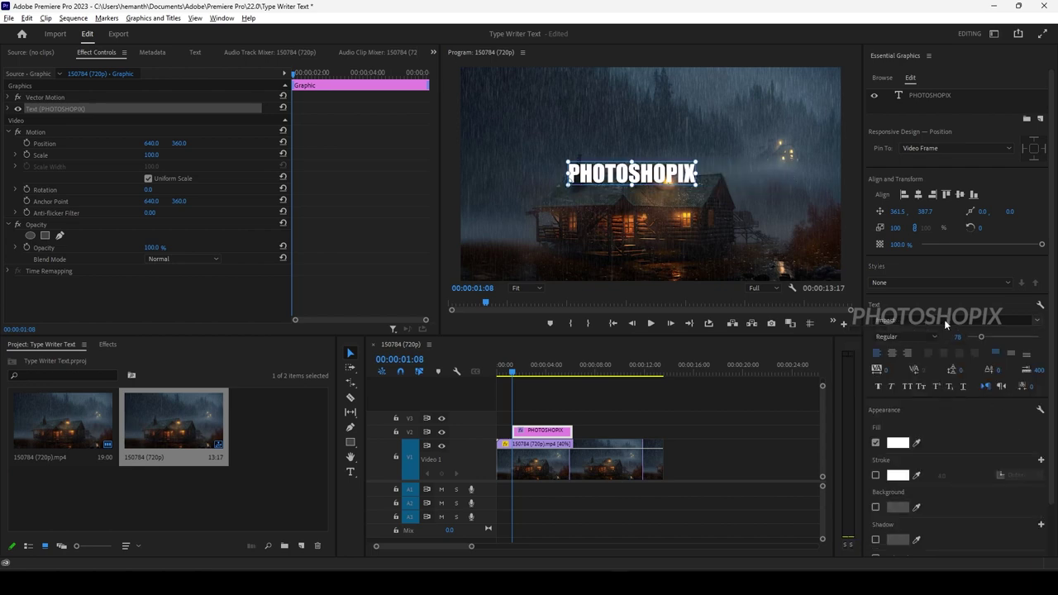
{"action": "scroll", "coordinate": [947, 323], "scroll_direction": "down", "scroll_amount": 1}
{"action": "scroll", "coordinate": [946, 322], "scroll_direction": "up", "scroll_amount": 1}
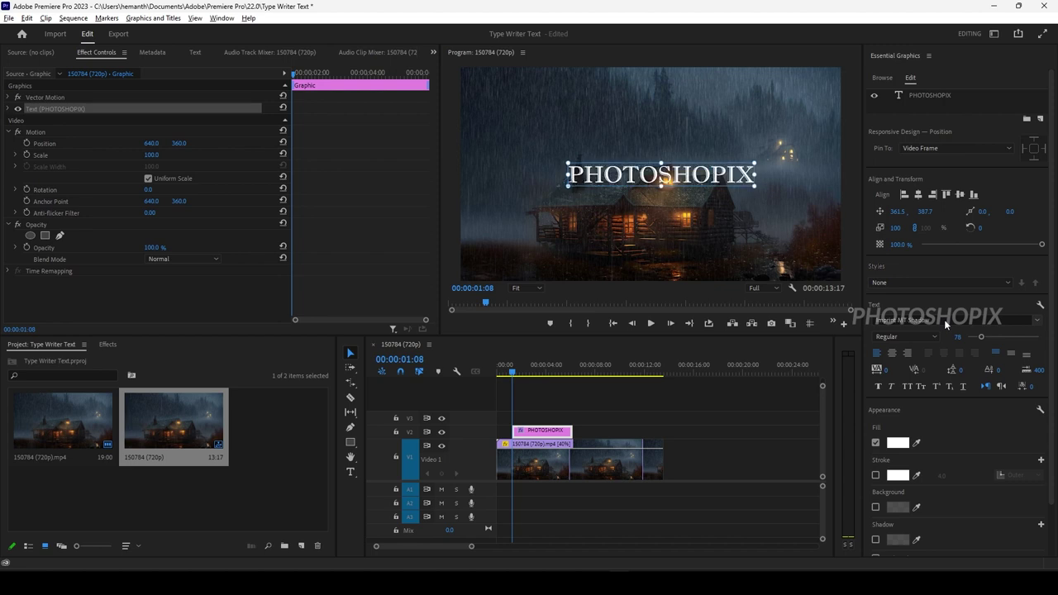
{"action": "left_click", "coordinate": [350, 354]}
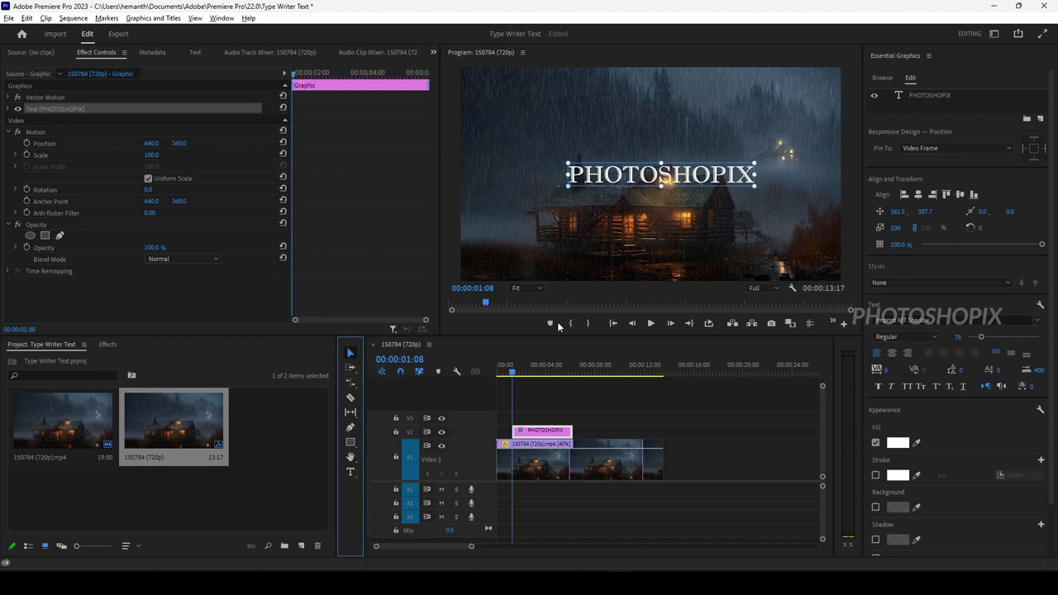
Centre the title horizontally and vertically in the frame and select its clip.
{"action": "left_click", "coordinate": [973, 195]}
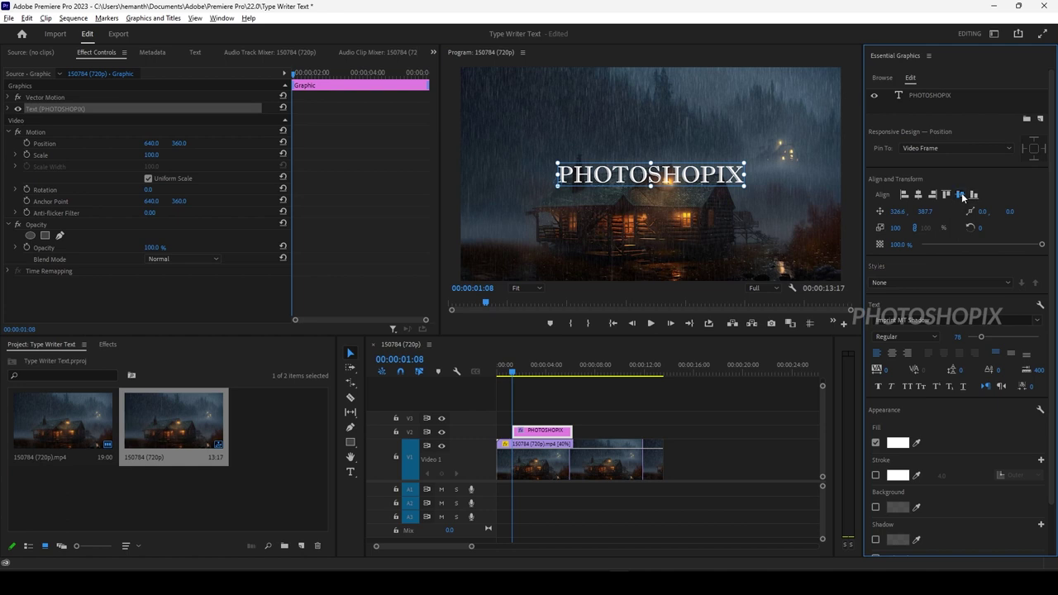
{"action": "left_click", "coordinate": [961, 194]}
{"action": "left_click", "coordinate": [540, 437]}
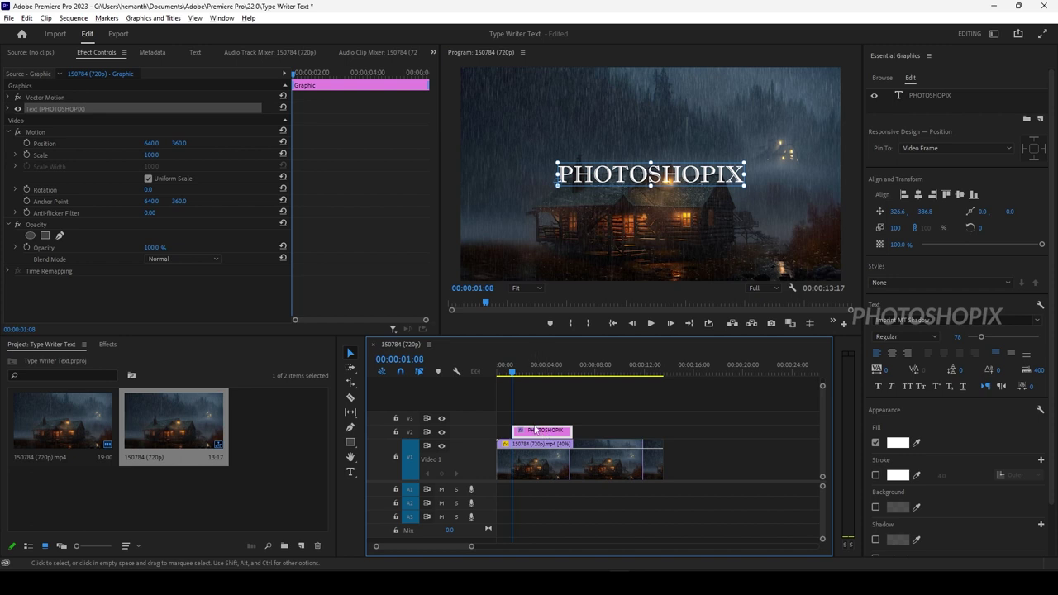
Zoom the timeline in and move the playhead to 00:00:02:07 within the title.
{"action": "key", "text": "equal"}
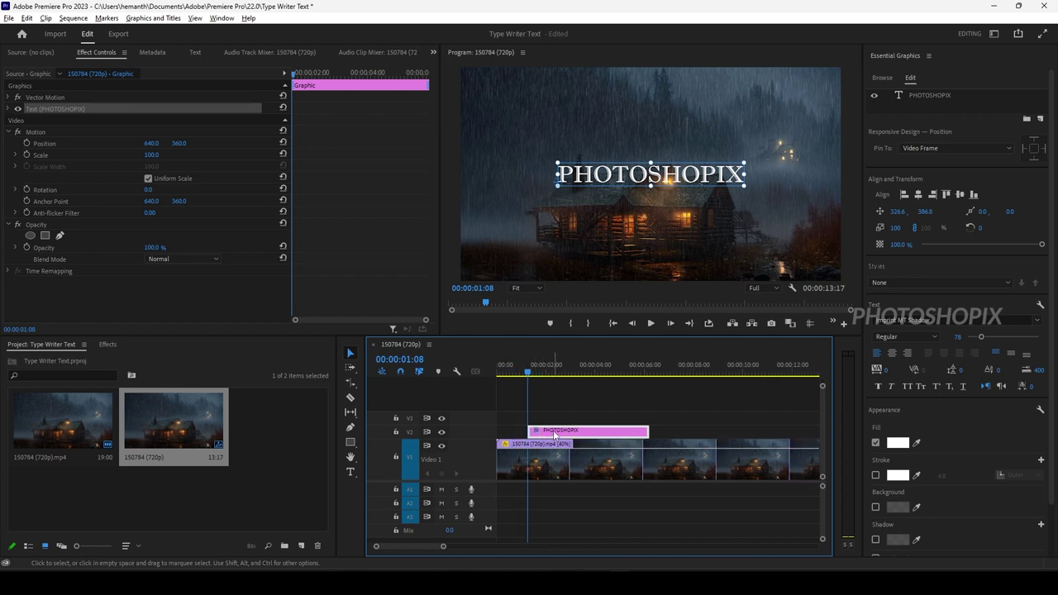
{"action": "key", "text": "equal"}
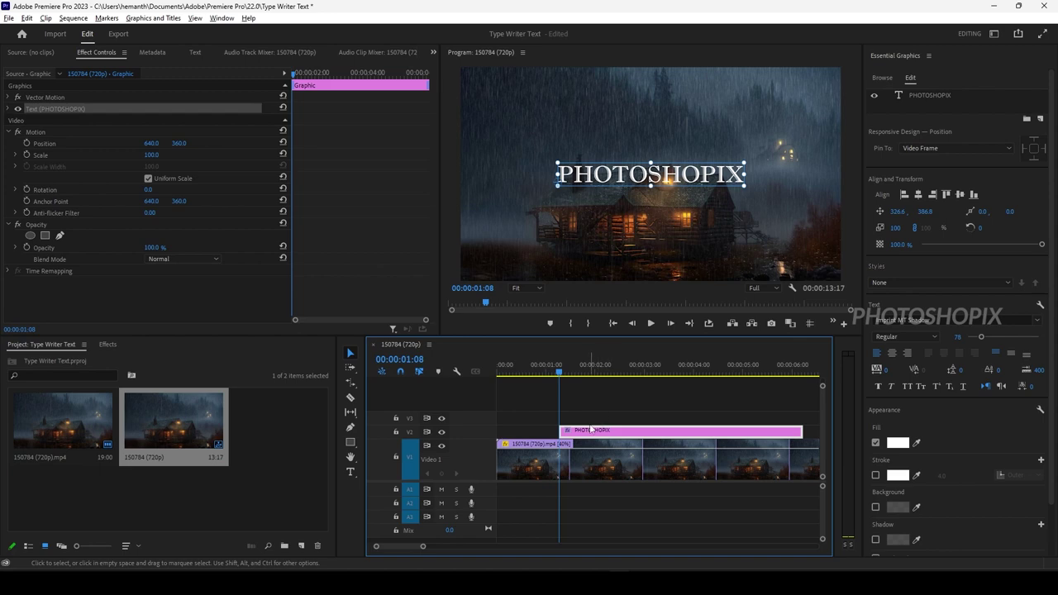
{"action": "left_click_drag", "start_coordinate": [561, 373], "coordinate": [610, 372]}
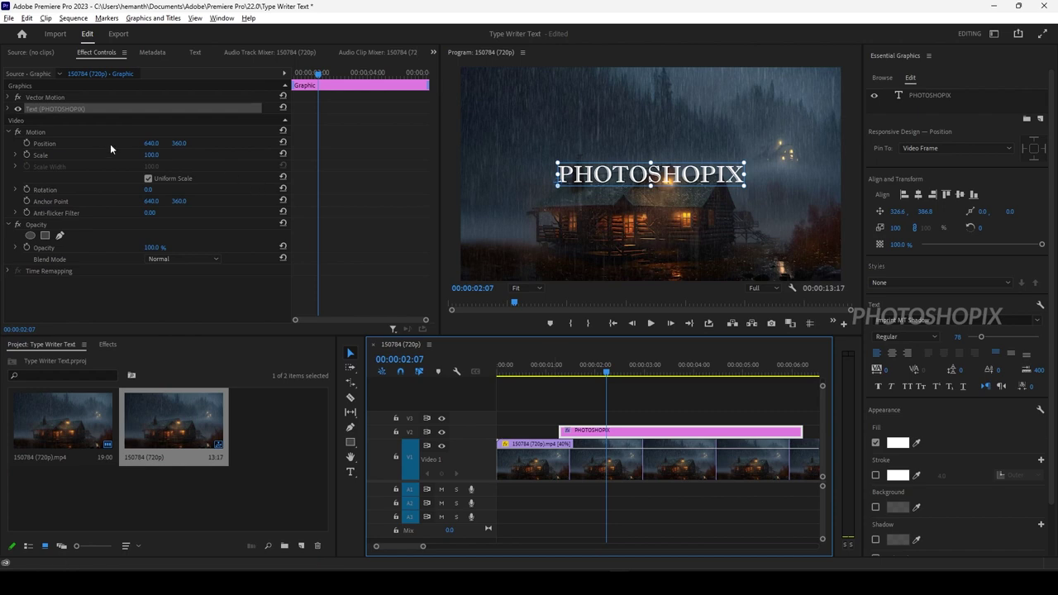
Expand the title's Text properties and set a Source Text keyframe at 00:00:01:25.
{"action": "left_click", "coordinate": [9, 109]}
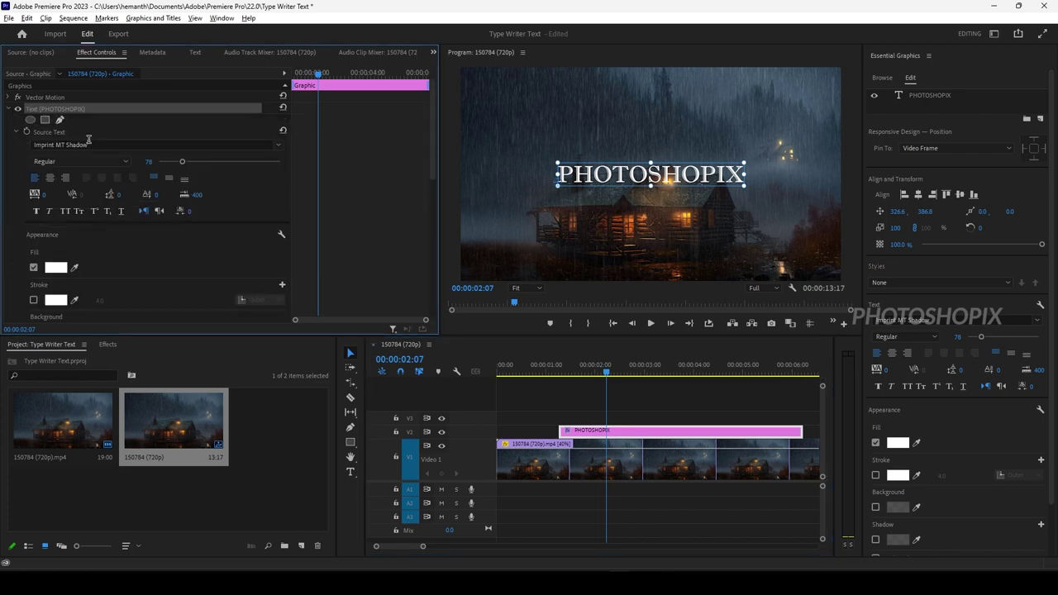
{"action": "left_click", "coordinate": [57, 131]}
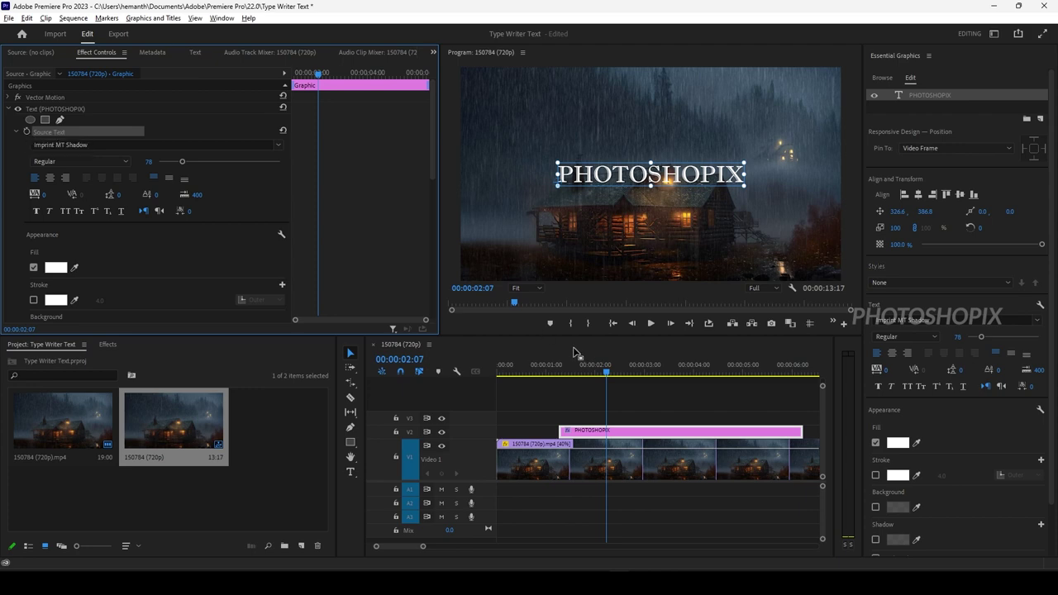
{"action": "left_click_drag", "start_coordinate": [570, 374], "coordinate": [561, 374]}
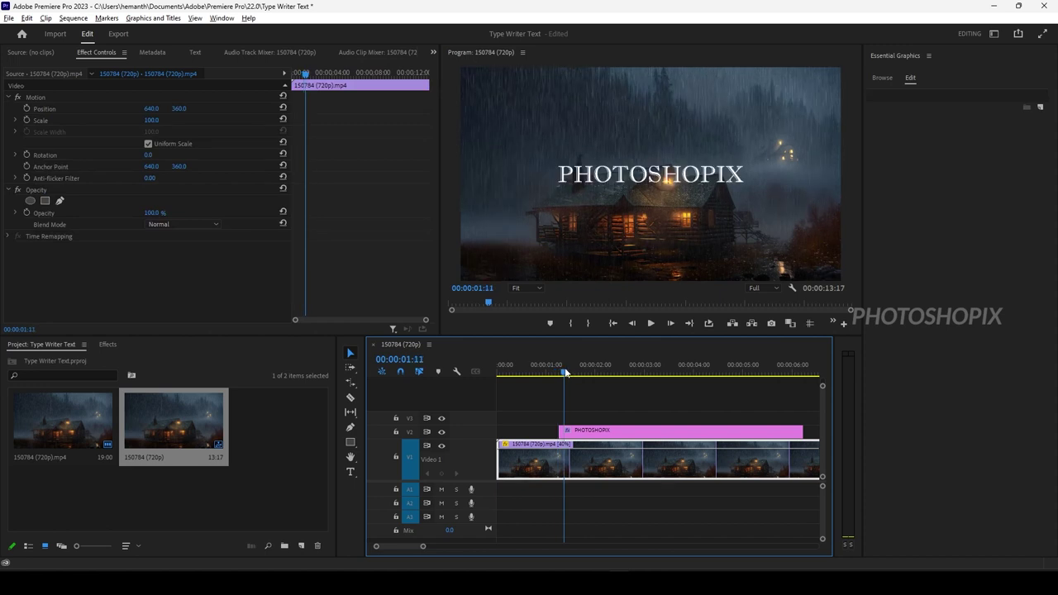
{"action": "left_click", "coordinate": [600, 430]}
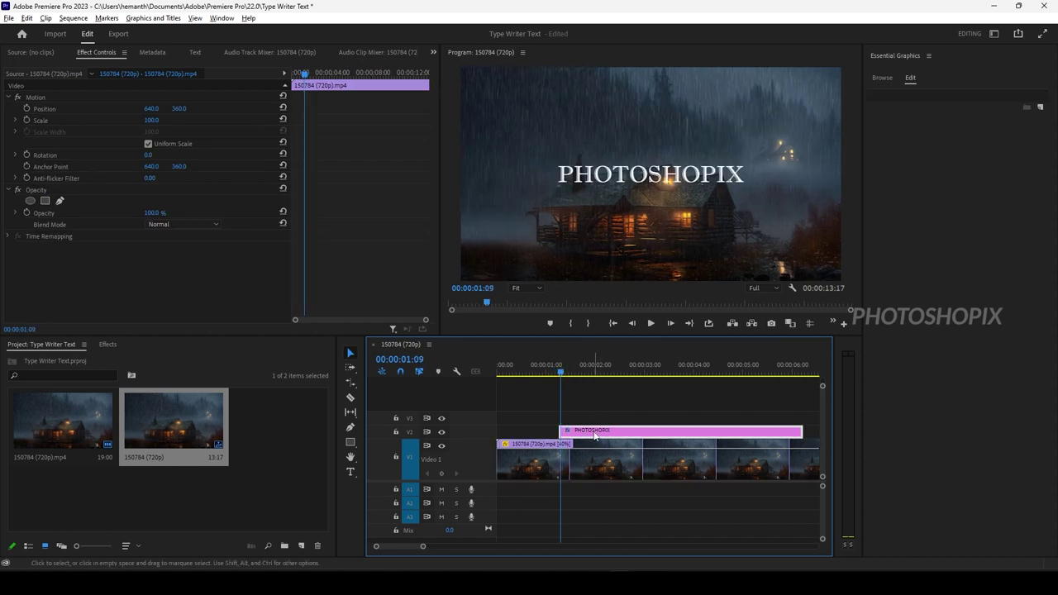
{"action": "left_click_drag", "start_coordinate": [562, 374], "coordinate": [602, 375]}
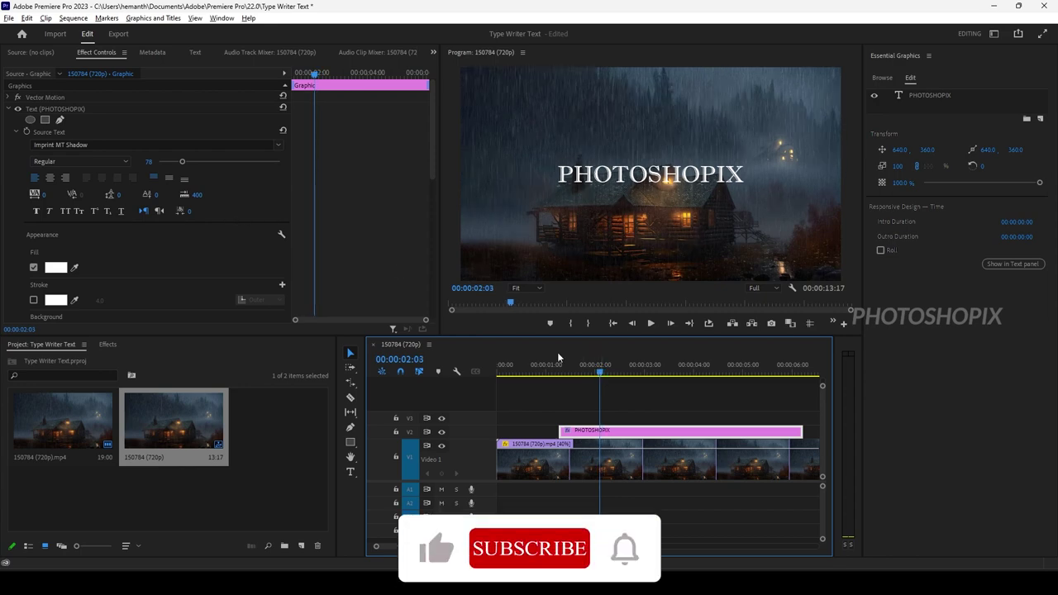
{"action": "left_click_drag", "start_coordinate": [598, 374], "coordinate": [587, 378]}
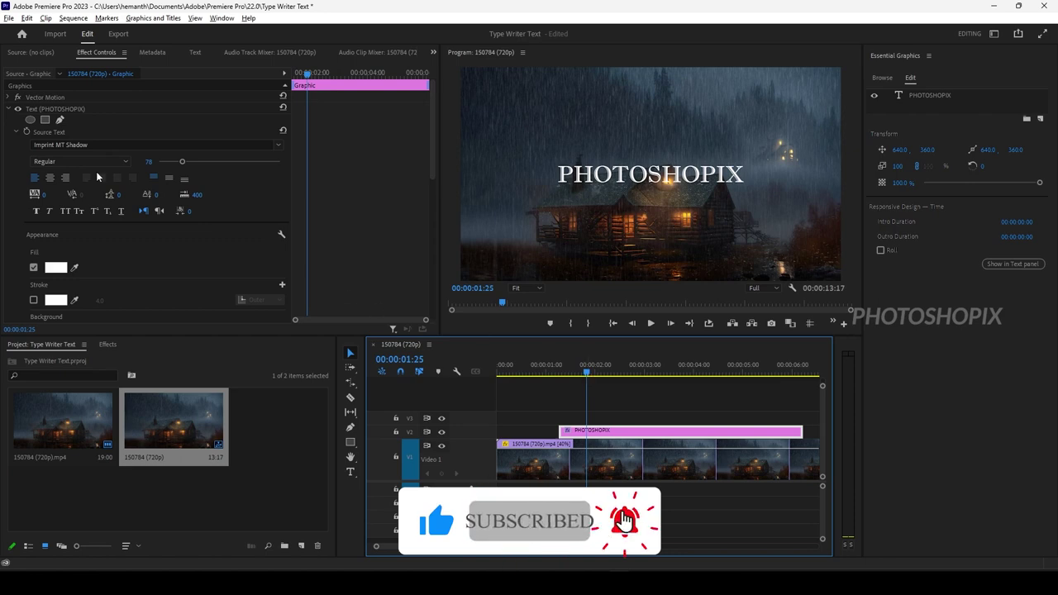
{"action": "left_click", "coordinate": [27, 133]}
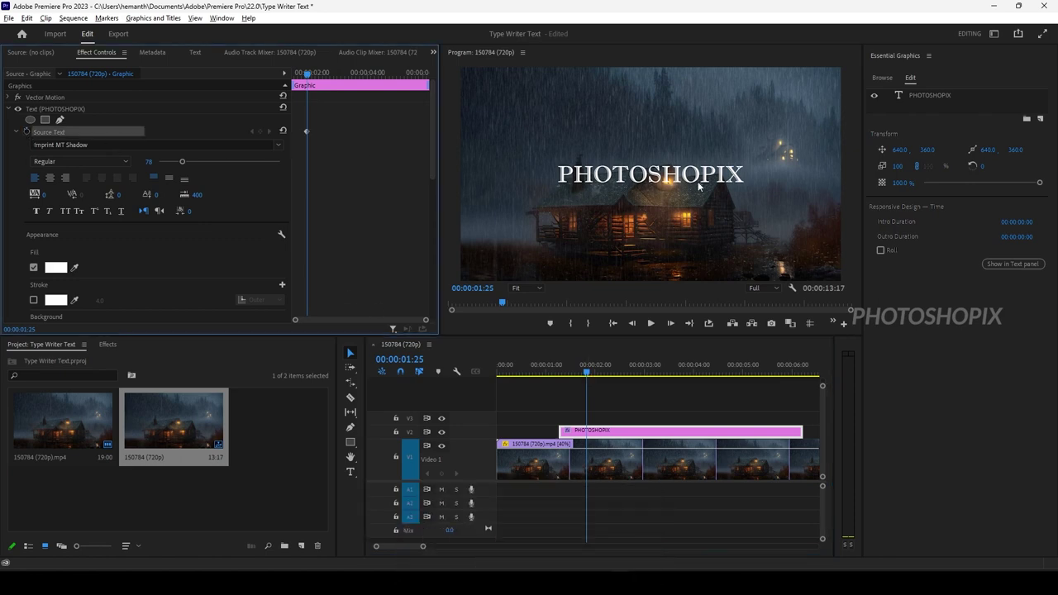
Edit the PHOTOSHOPIX text in the frame and delete its final X.
{"action": "left_click", "coordinate": [740, 178]}
{"action": "double_click", "coordinate": [739, 178]}
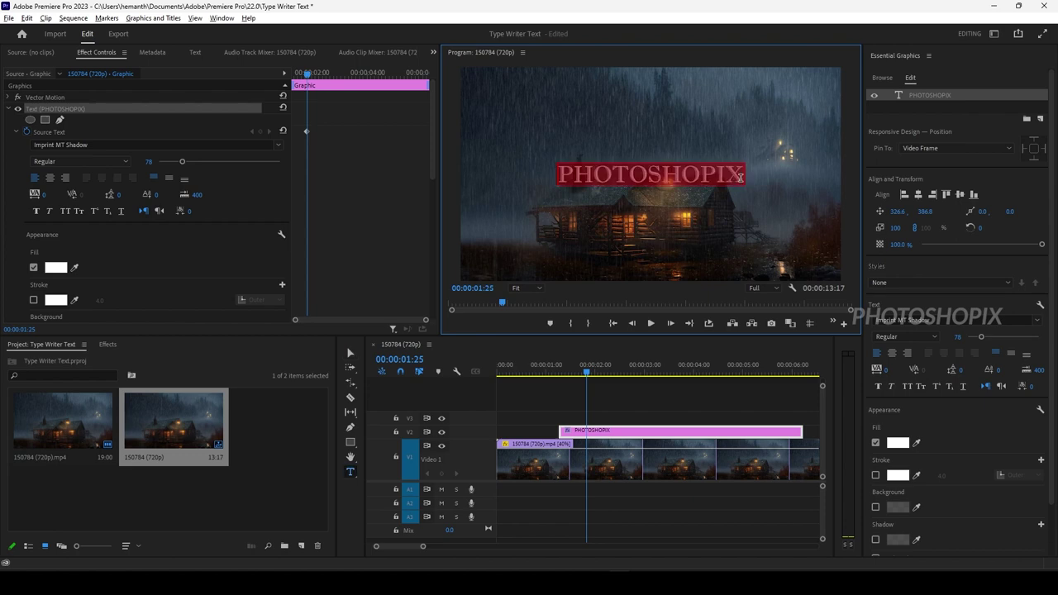
{"action": "left_click", "coordinate": [738, 176]}
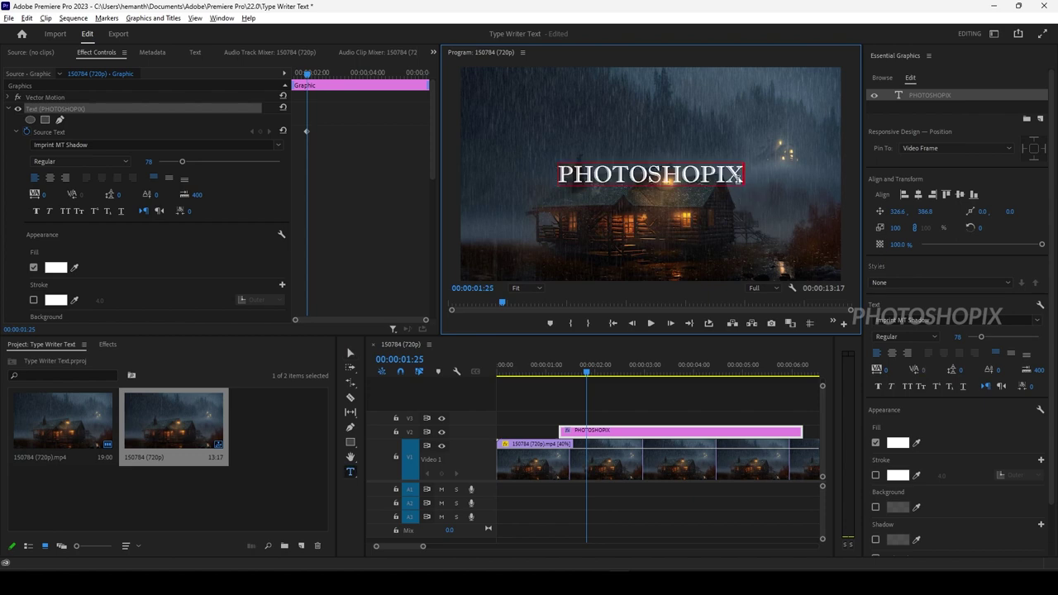
{"action": "key", "text": "BackSpace"}
Step back frame by frame, deleting one letter per frame, down to PHOT.
{"action": "left_click", "coordinate": [638, 328]}
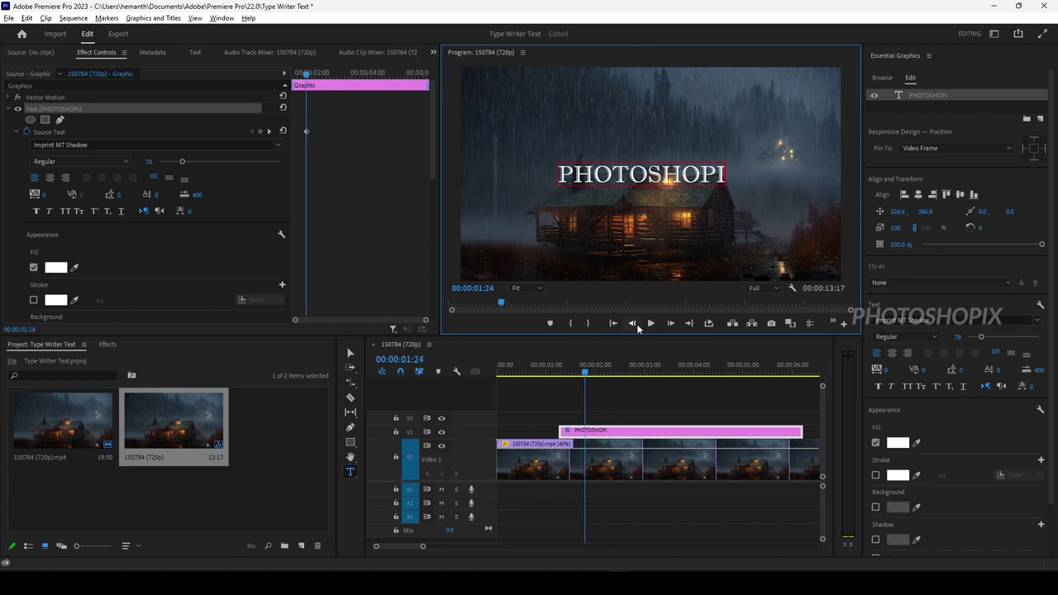
{"action": "left_click", "coordinate": [637, 324]}
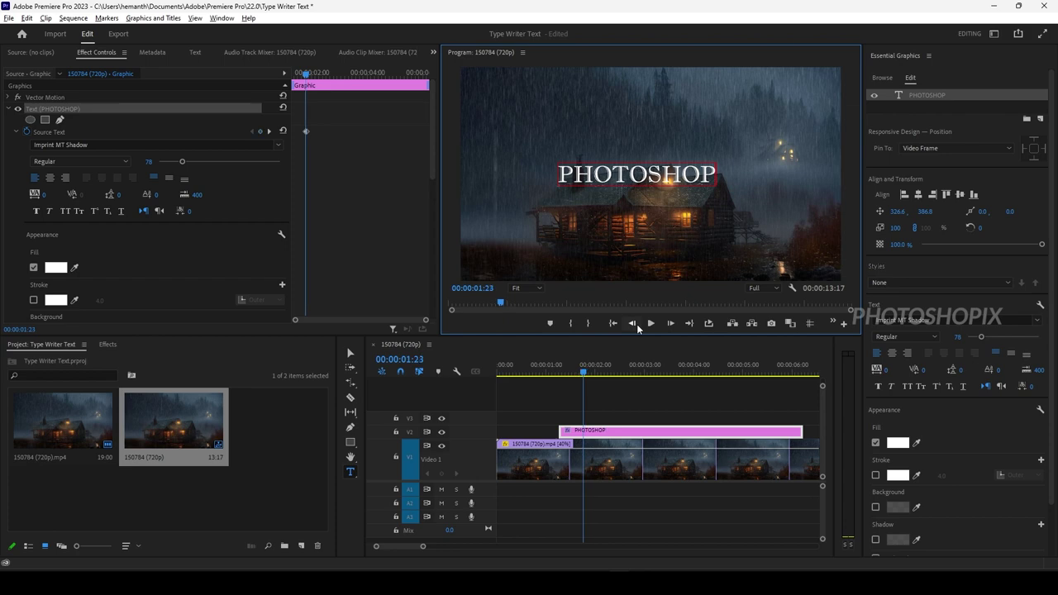
{"action": "left_click", "coordinate": [637, 324]}
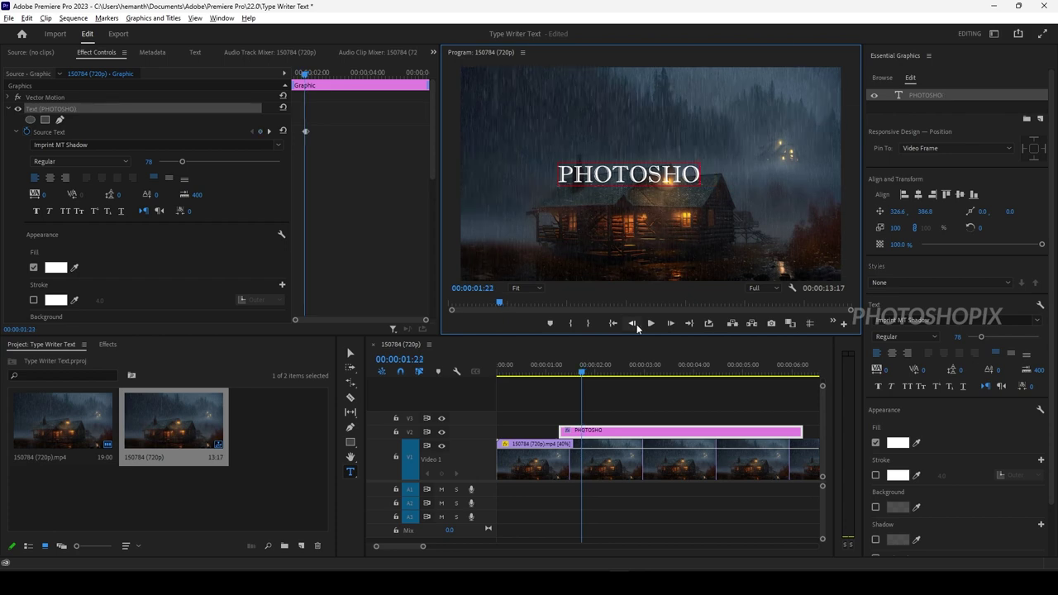
{"action": "left_click", "coordinate": [637, 324]}
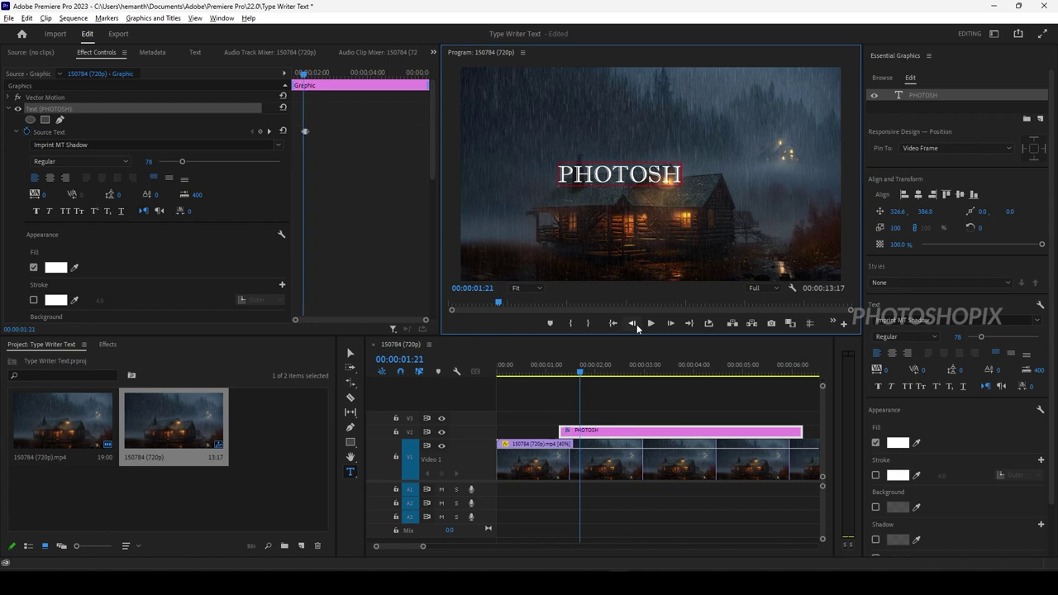
{"action": "key", "text": "BackSpace"}
{"action": "left_click", "coordinate": [636, 324]}
{"action": "key", "text": "BackSpace"}
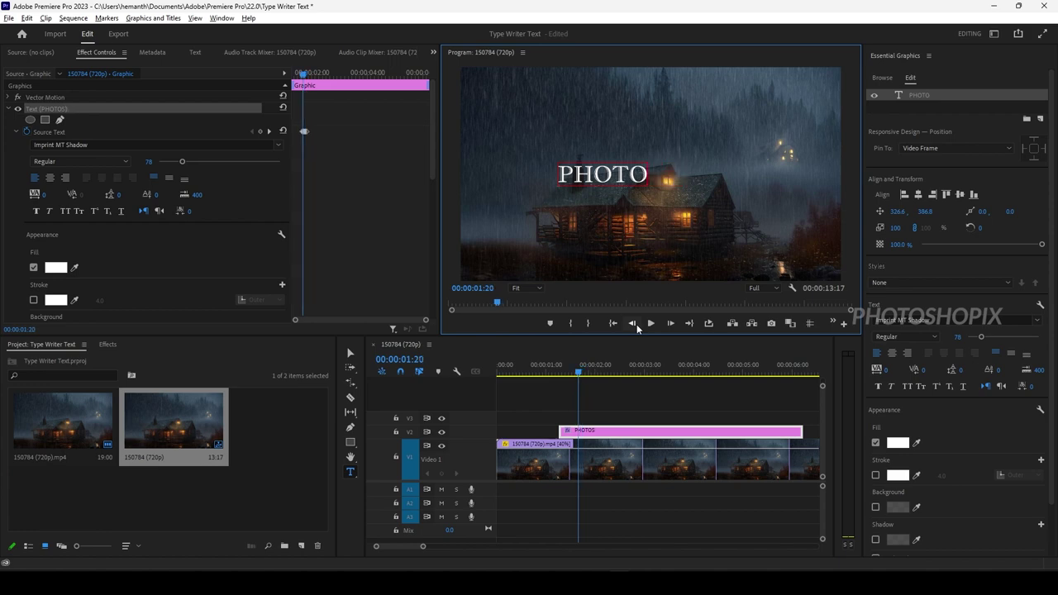
{"action": "left_click", "coordinate": [637, 324]}
{"action": "key", "text": "BackSpace"}
Keep deleting one letter per earlier frame until the title is empty at 00:00:01:14.
{"action": "left_click", "coordinate": [636, 324]}
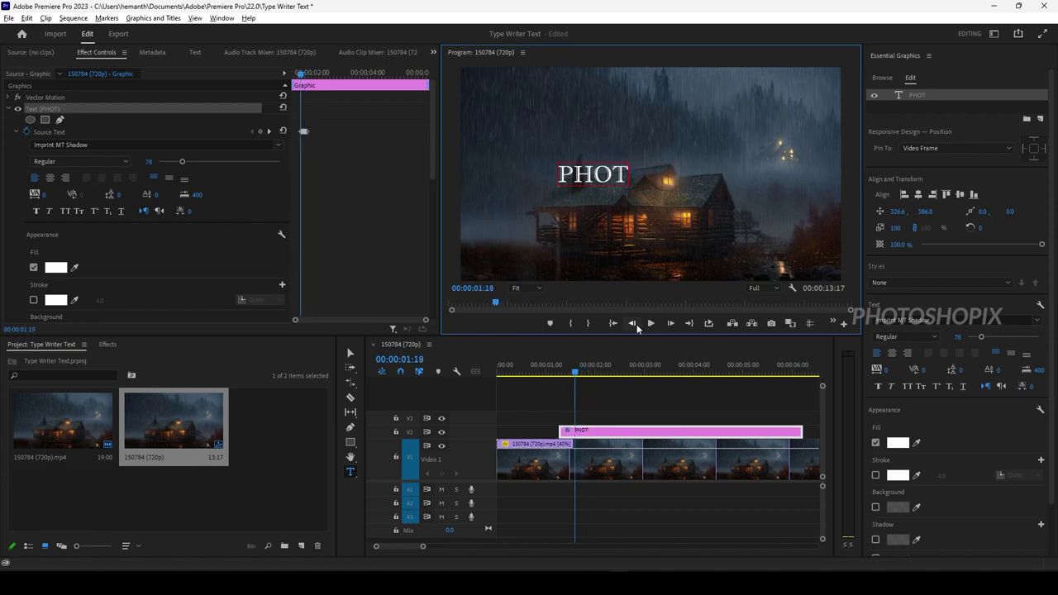
{"action": "key", "text": "BackSpace"}
{"action": "left_click", "coordinate": [637, 324]}
{"action": "key", "text": "BackSpace"}
{"action": "left_click", "coordinate": [636, 325]}
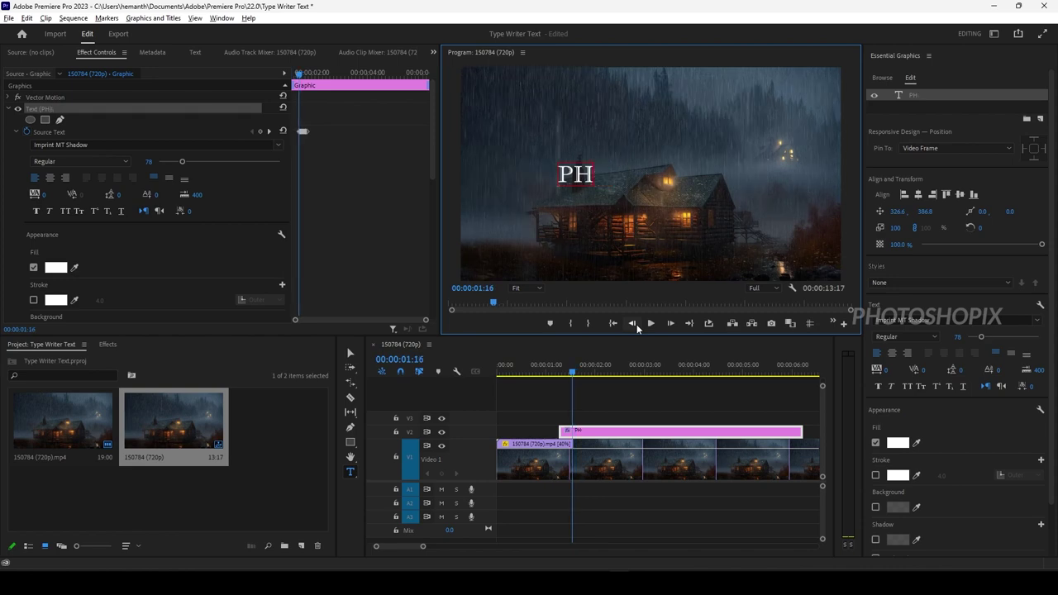
{"action": "key", "text": "BackSpace"}
{"action": "left_click", "coordinate": [637, 324]}
{"action": "key", "text": "BackSpace"}
{"action": "left_click", "coordinate": [636, 324]}
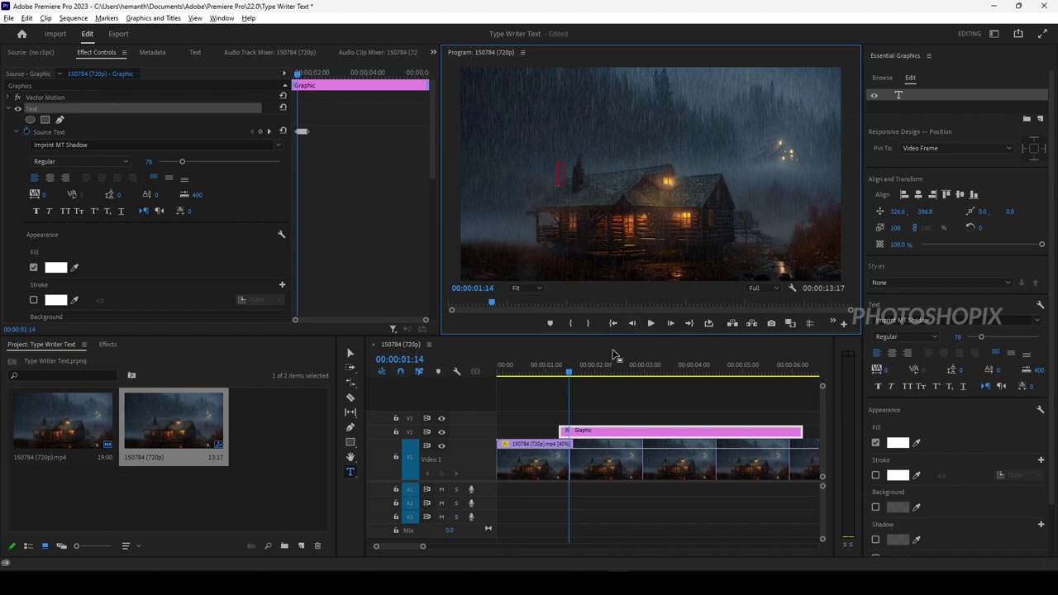
Play and scrub through the typewriter title animation from its start.
{"action": "left_click", "coordinate": [559, 374]}
{"action": "key", "text": "space"}
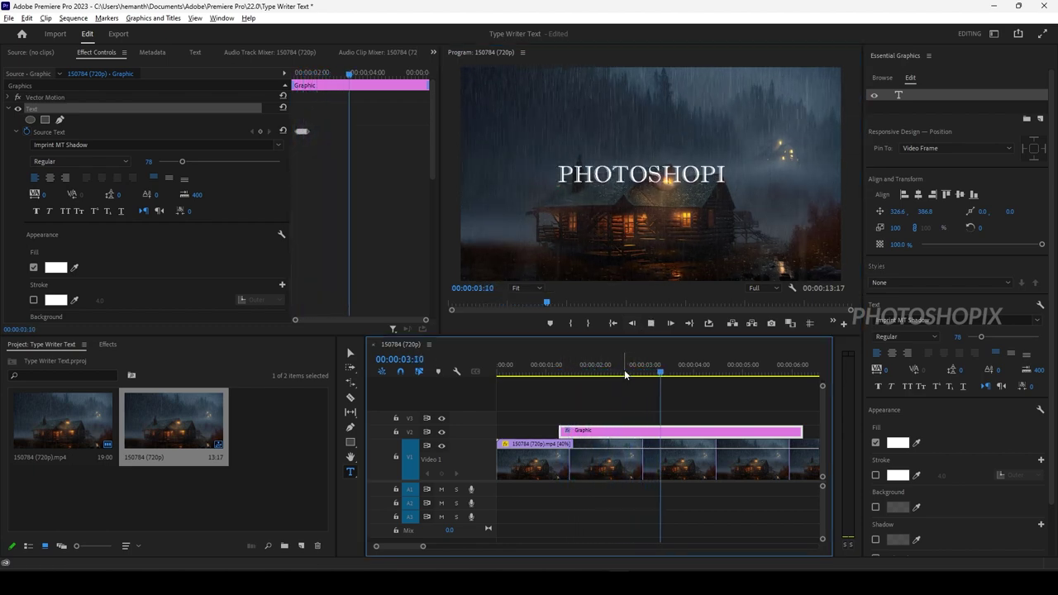
{"action": "left_click_drag", "start_coordinate": [624, 369], "coordinate": [562, 374]}
{"action": "key", "text": "space"}
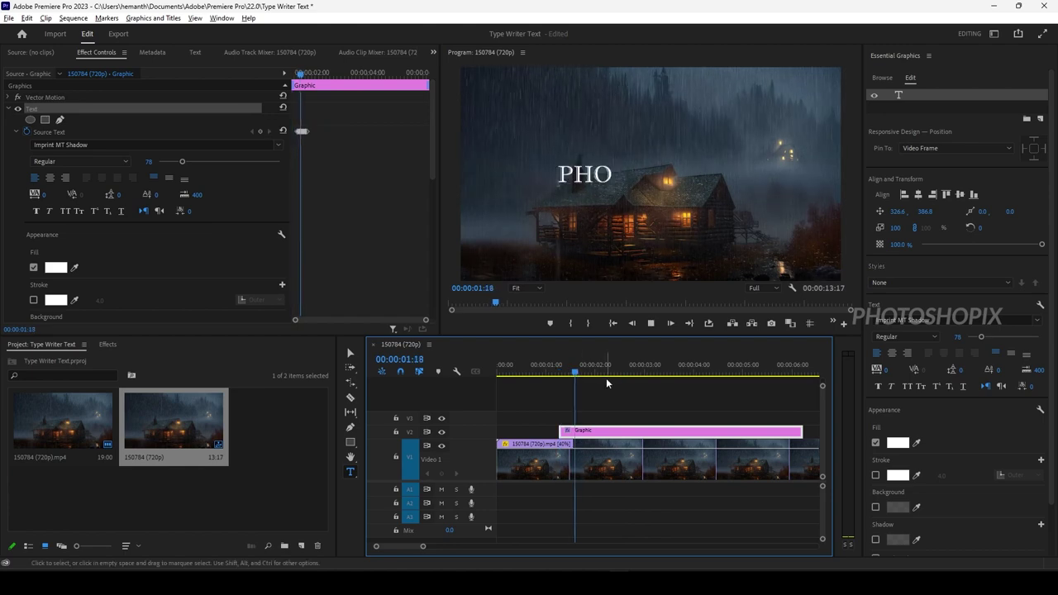
{"action": "left_click_drag", "start_coordinate": [631, 373], "coordinate": [593, 372]}
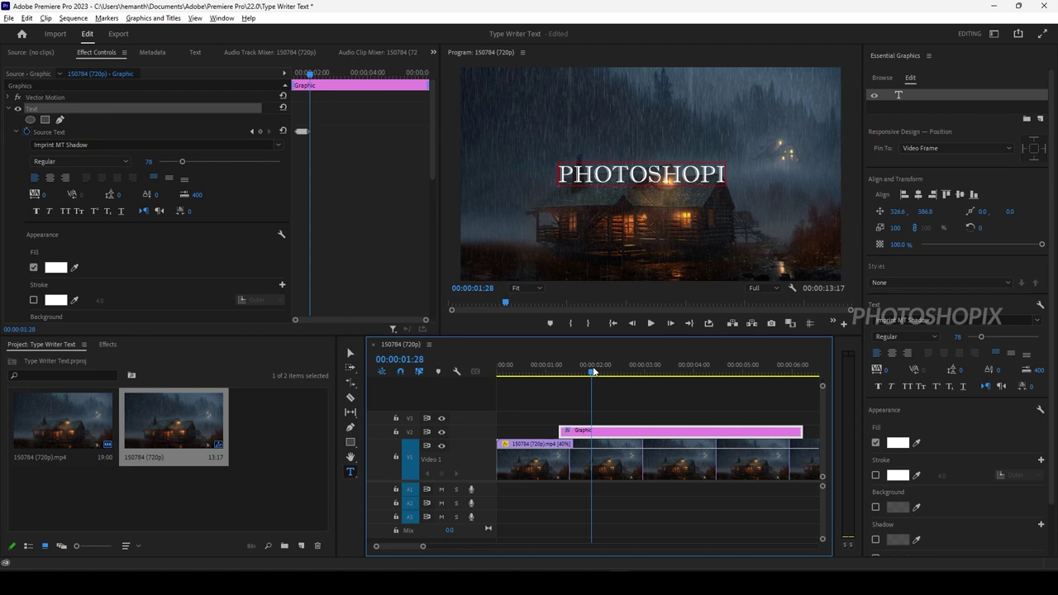
Replace the trailing lowercase x with a capital X so the title reads PHOTOSHOPIX.
{"action": "left_click", "coordinate": [697, 196]}
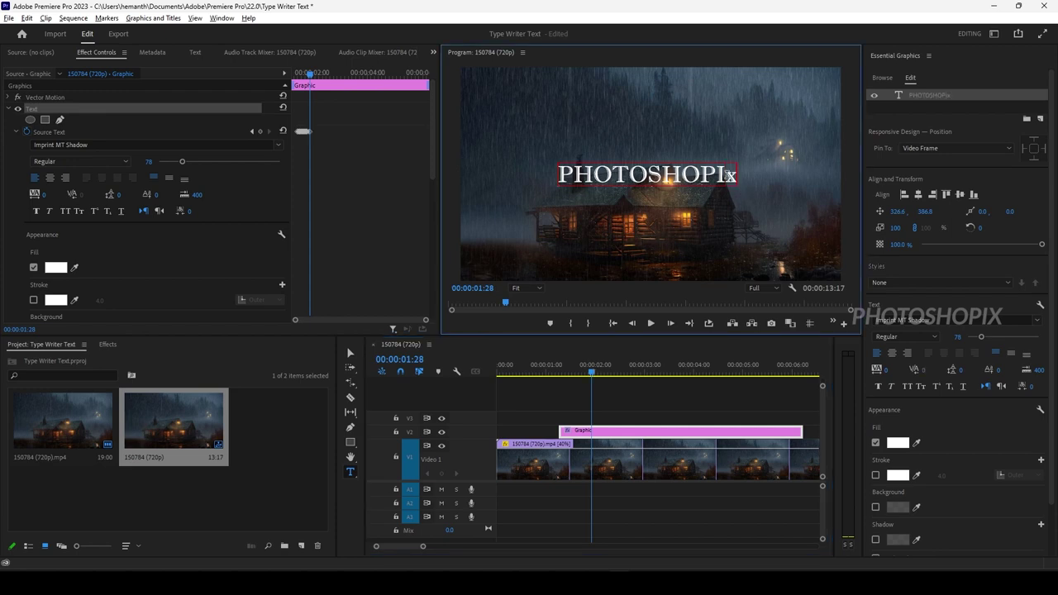
{"action": "left_click_drag", "start_coordinate": [725, 175], "coordinate": [735, 178]}
{"action": "left_click", "coordinate": [634, 324]}
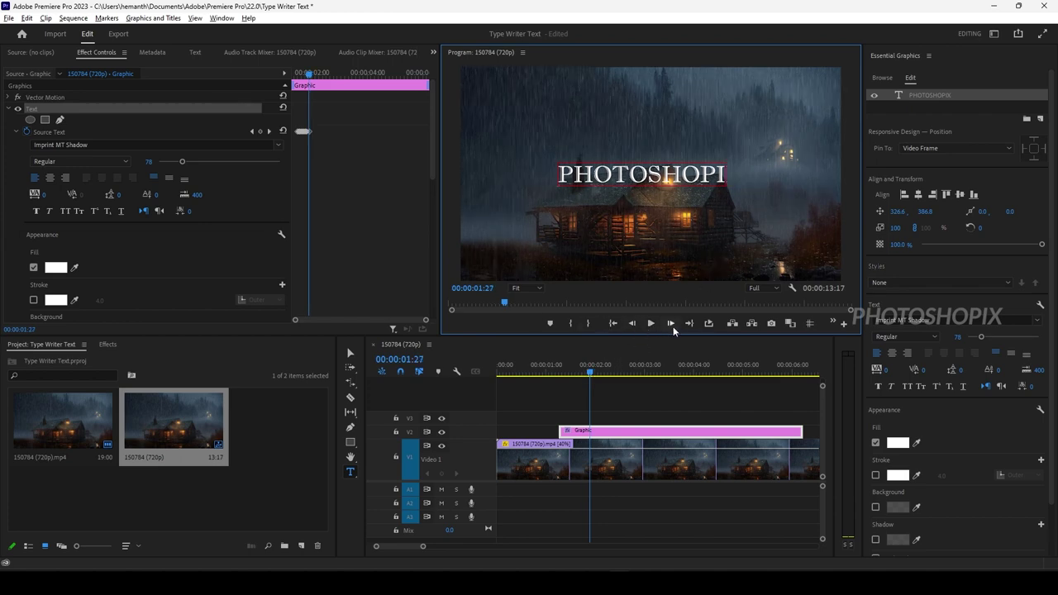
{"action": "left_click", "coordinate": [671, 324]}
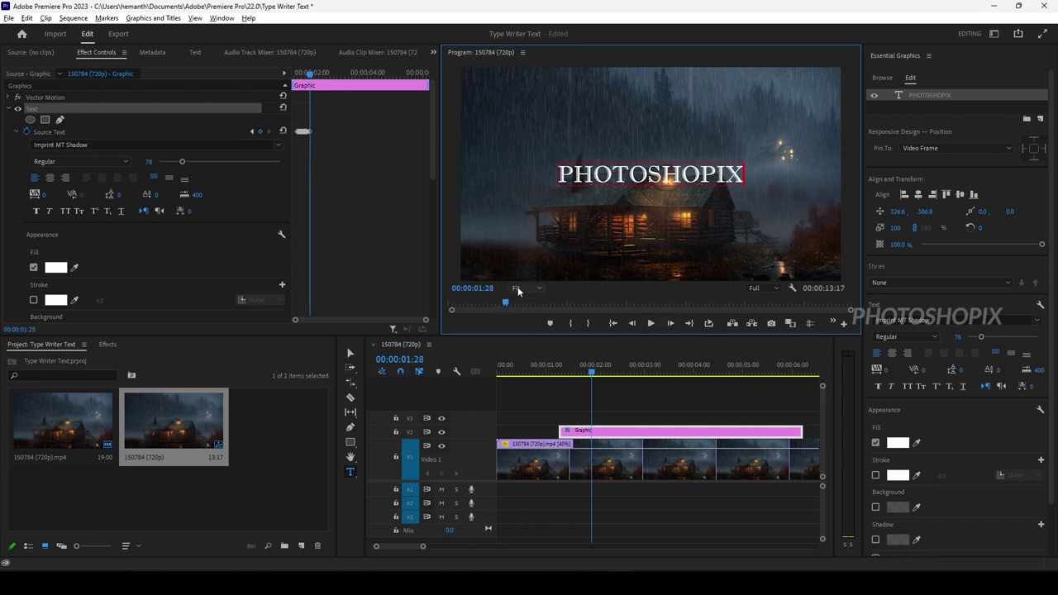
{"action": "left_click_drag", "start_coordinate": [593, 372], "coordinate": [623, 374]}
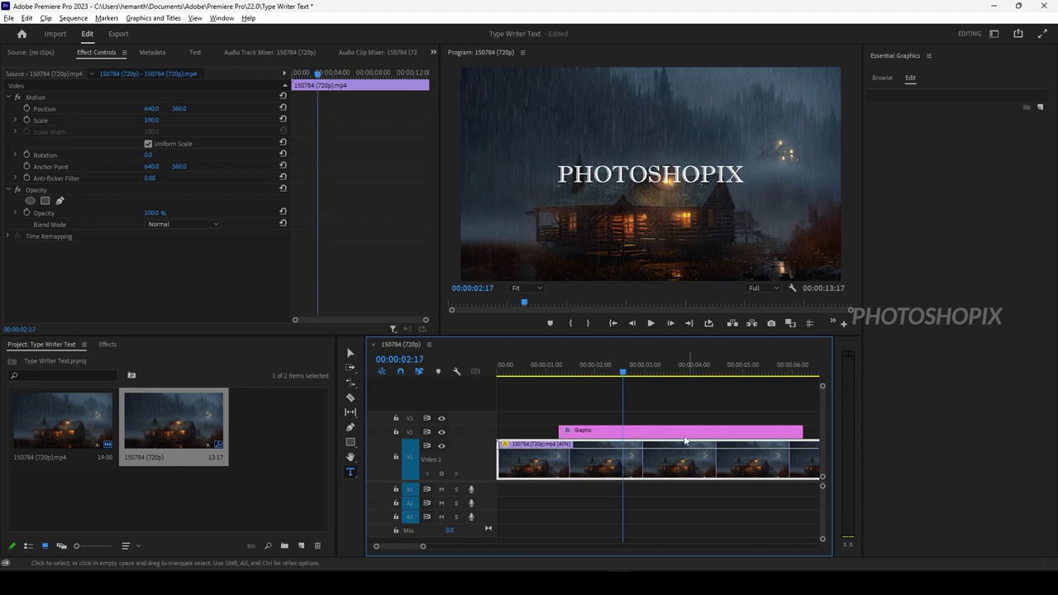
Split the title clip at the playhead and delete the part after it.
{"action": "left_click", "coordinate": [678, 437]}
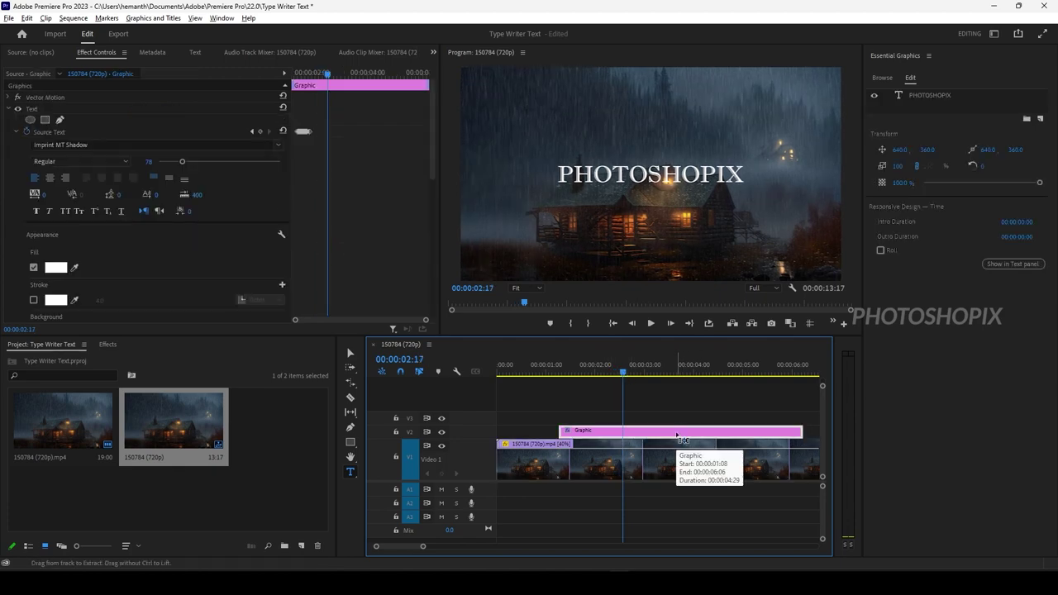
{"action": "key", "text": "ctrl+k"}
{"action": "key", "text": "Delete"}
Play back the trimmed title from its start, stopping at 00:00:01:17.
{"action": "key", "text": "Up"}
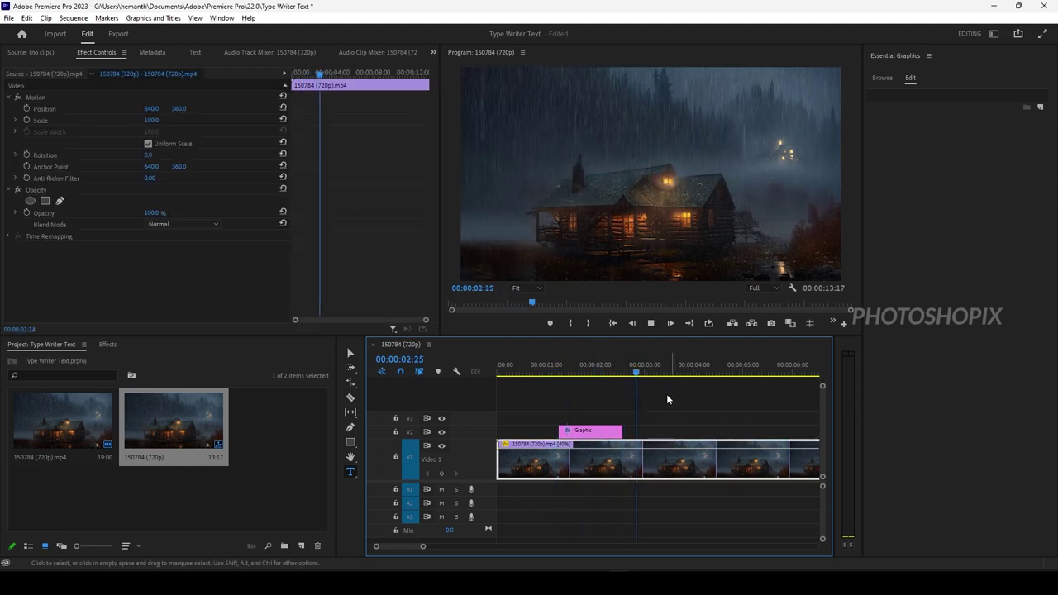
{"action": "left_click", "coordinate": [623, 373]}
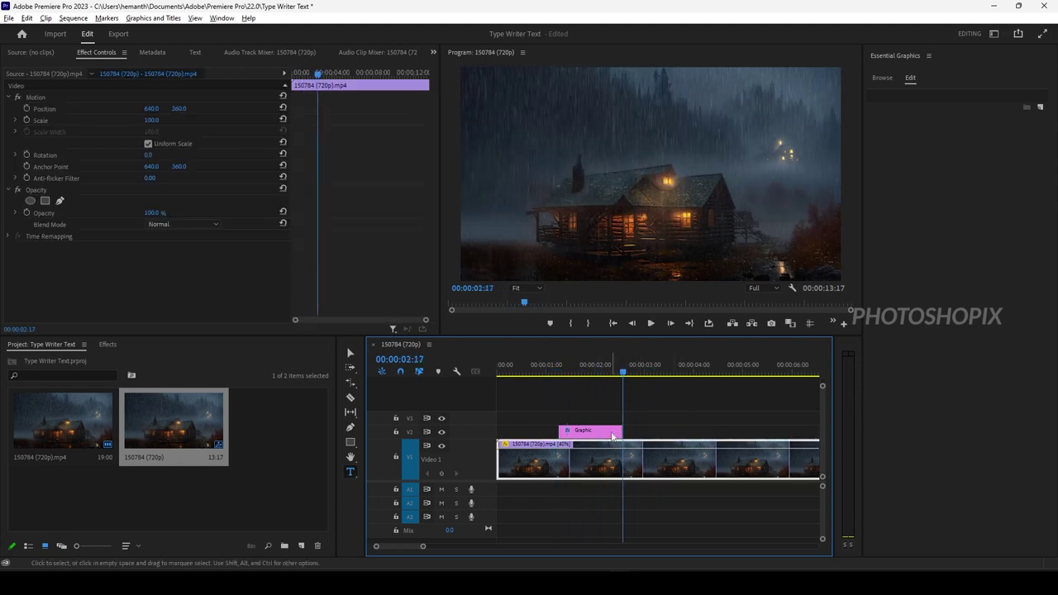
{"action": "left_click", "coordinate": [616, 432]}
{"action": "key", "text": "Up"}
{"action": "key", "text": "Up"}
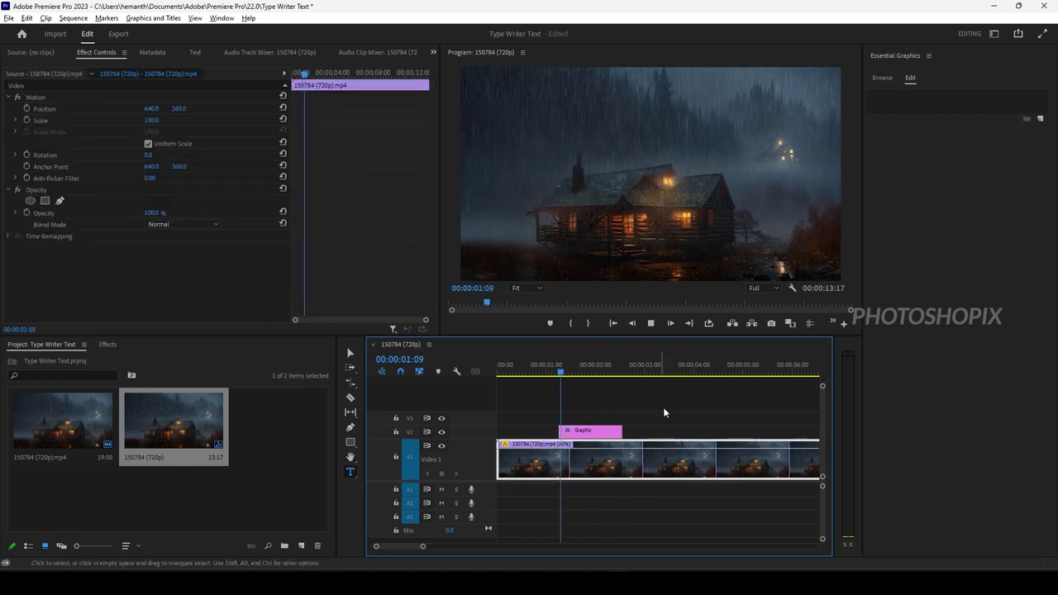
{"action": "key", "text": "space"}
{"action": "left_click", "coordinate": [574, 371]}
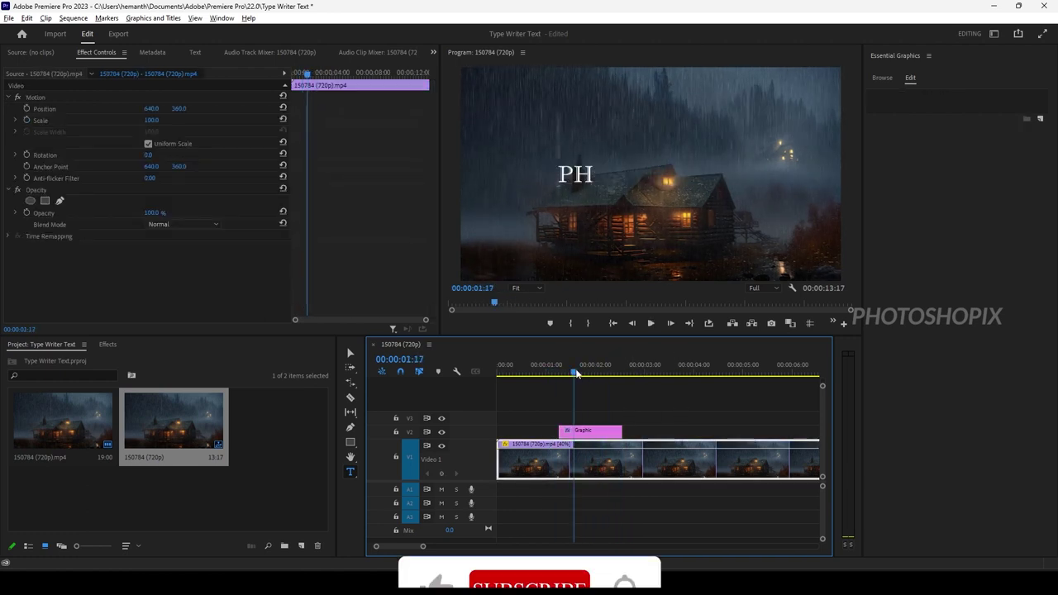
{"action": "left_click", "coordinate": [604, 433]}
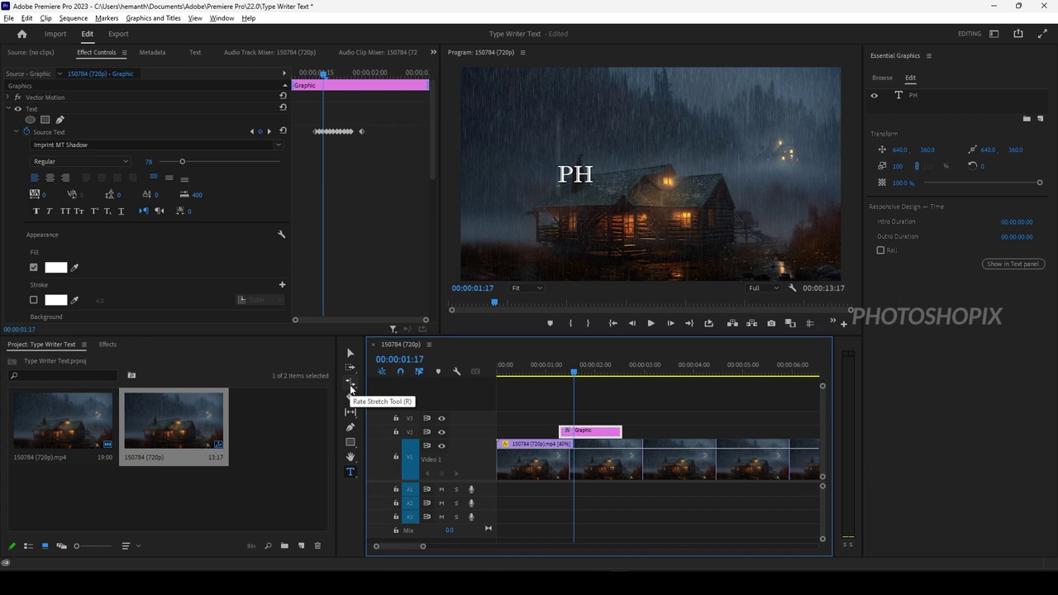
Rate-stretch the PHOTOSHOPIX title clip longer to slow its typing animation.
{"action": "key", "text": "r"}
{"action": "left_click_drag", "start_coordinate": [619, 431], "coordinate": [685, 431]}
{"action": "left_click", "coordinate": [627, 446]}
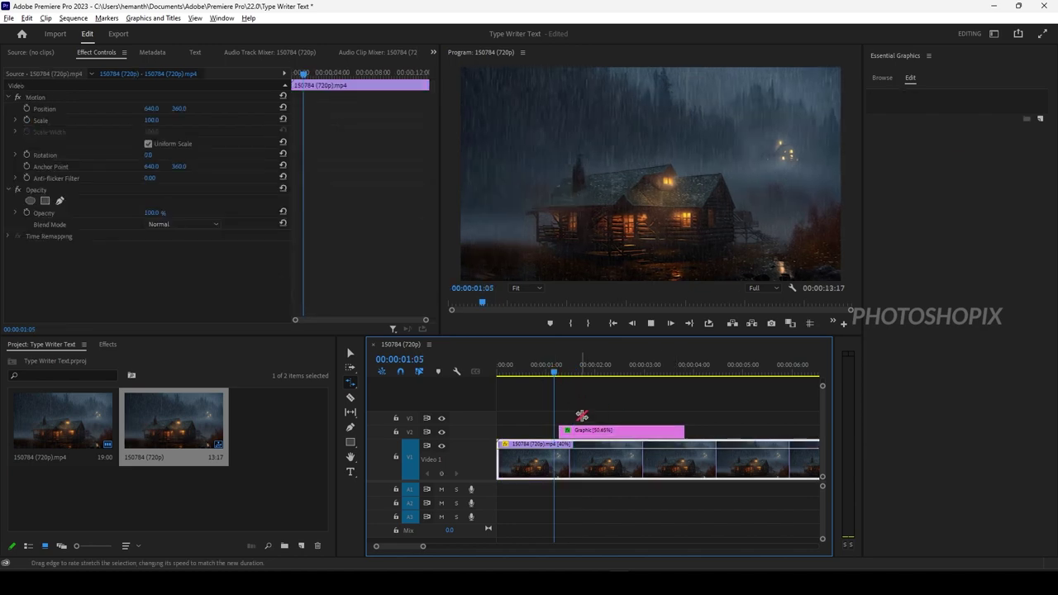
{"action": "key", "text": "space"}
{"action": "key", "text": "space"}
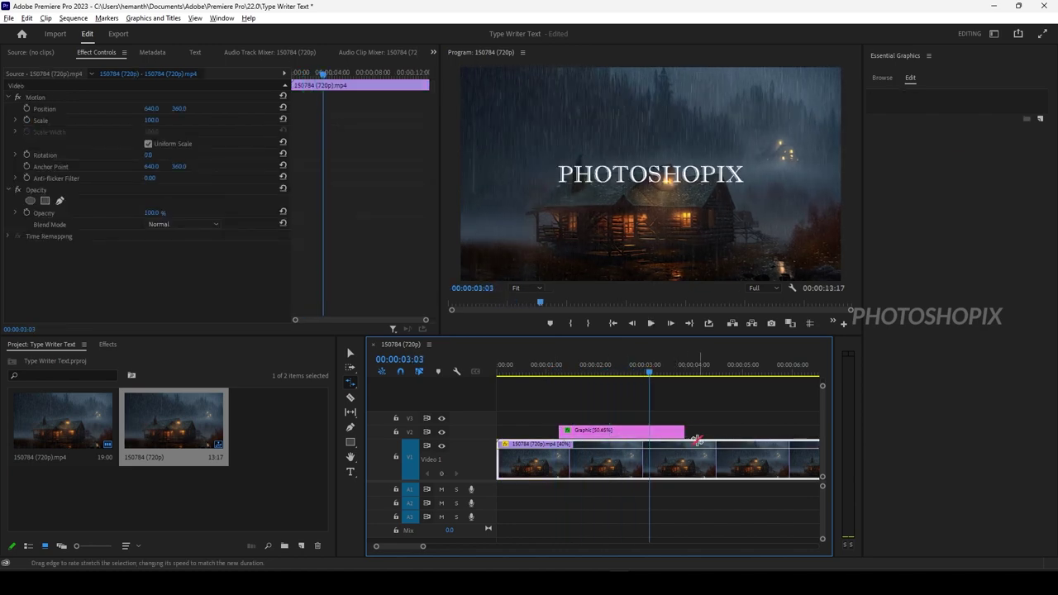
{"action": "left_click", "coordinate": [709, 432]}
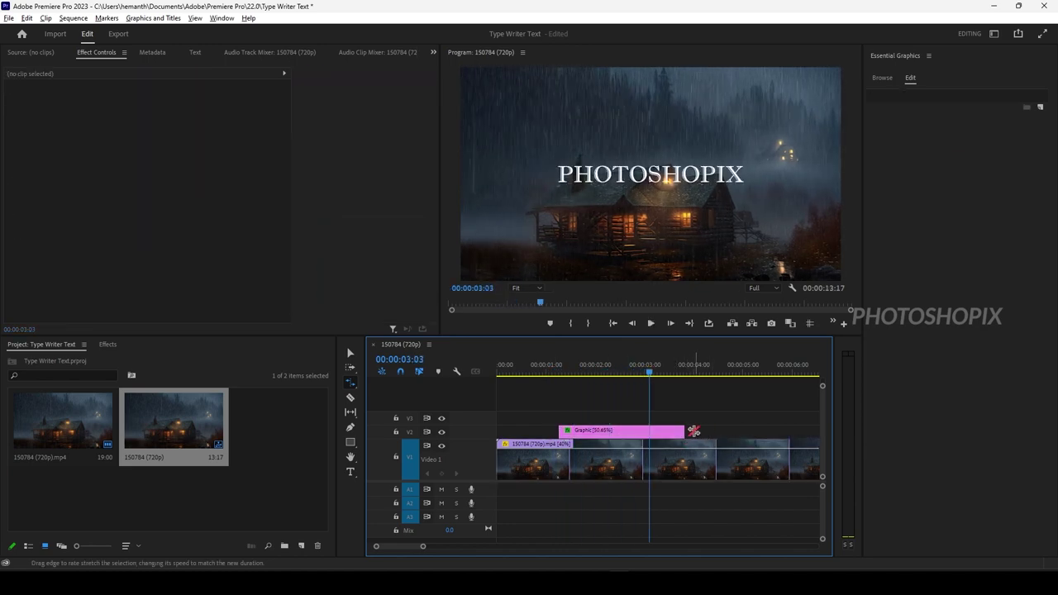
{"action": "left_click_drag", "start_coordinate": [681, 430], "coordinate": [720, 431]}
Replay the typing and lengthen the title clip slightly more, to 38.14% speed.
{"action": "left_click", "coordinate": [645, 455]}
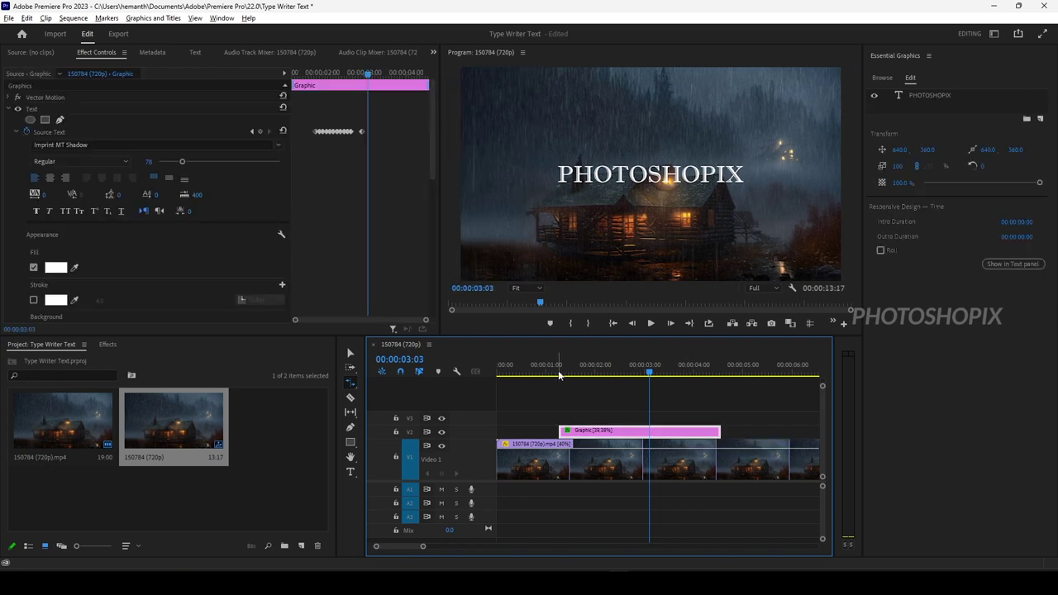
{"action": "key", "text": "Up"}
{"action": "key", "text": "space"}
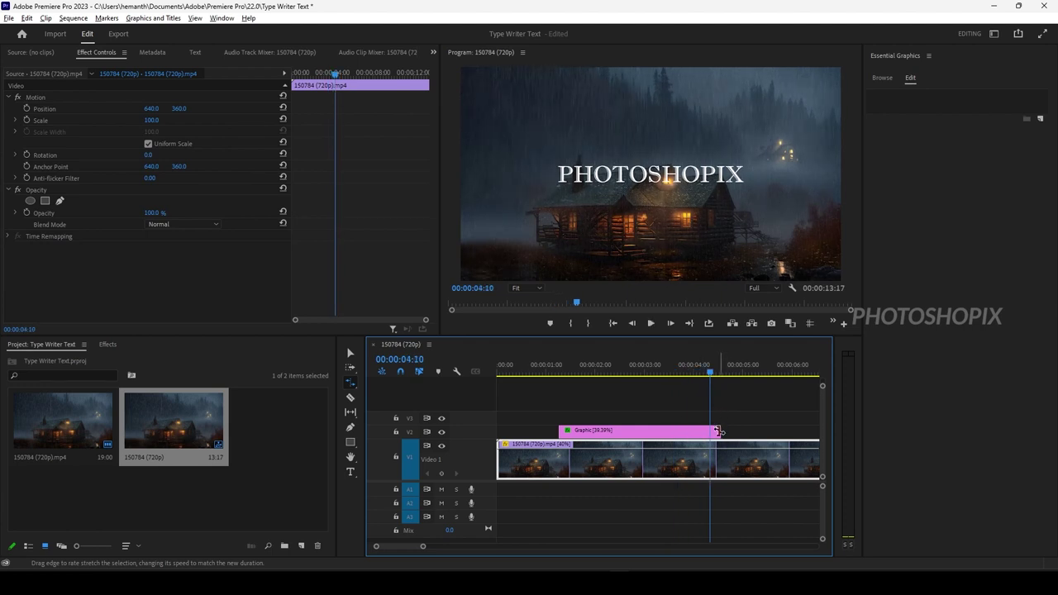
{"action": "left_click_drag", "start_coordinate": [720, 431], "coordinate": [725, 430]}
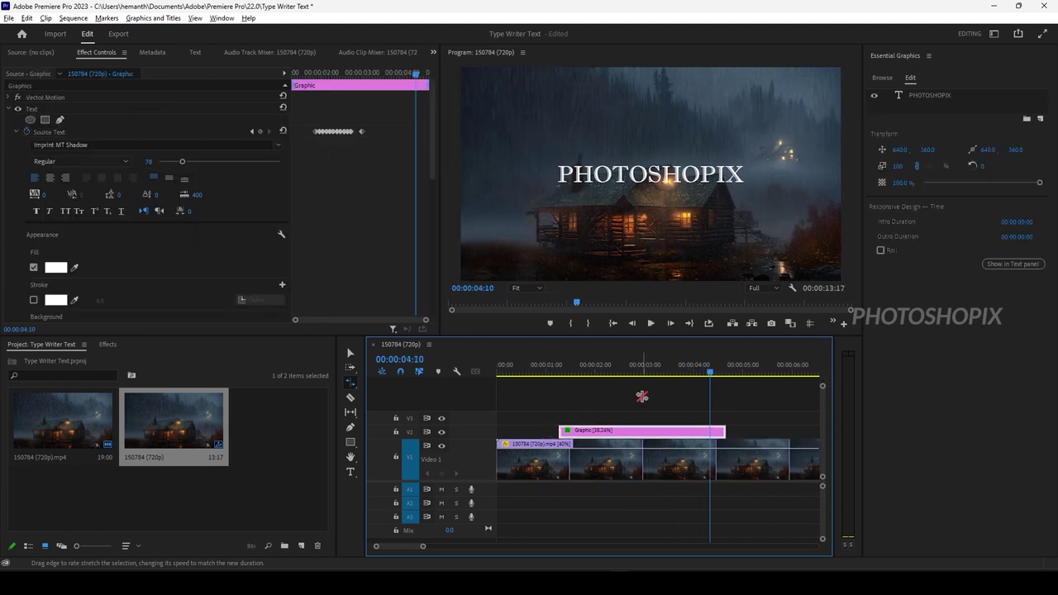
{"action": "left_click", "coordinate": [350, 353]}
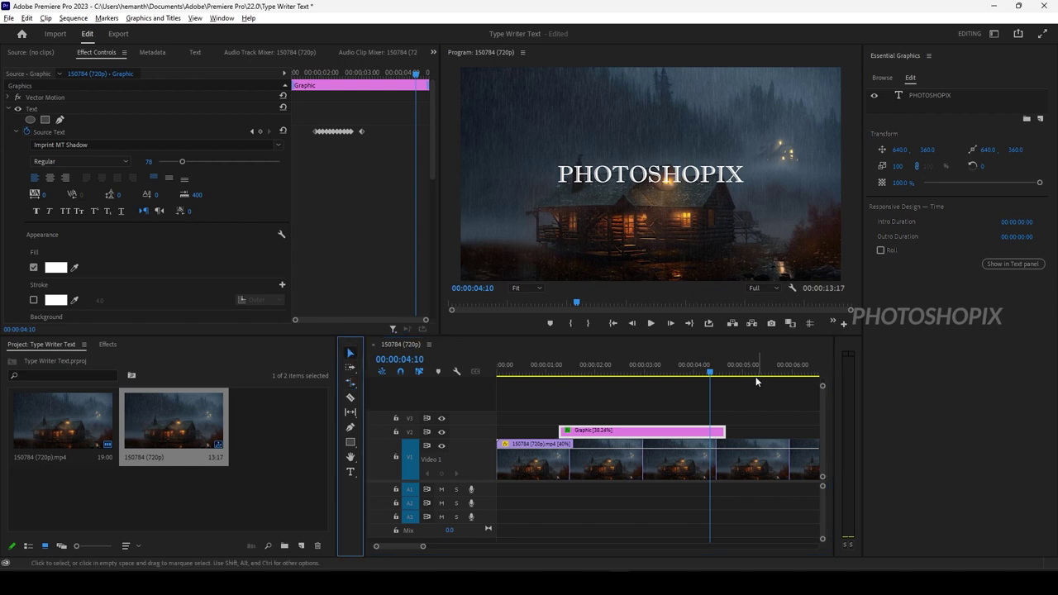
Start a new text layer on V3 just below the PHOTOSHOPIX title.
{"action": "mouse_move", "coordinate": [678, 372]}
{"action": "left_mouse_down"}
{"action": "mouse_move", "coordinate": [614, 373]}
{"action": "mouse_move", "coordinate": [680, 373]}
{"action": "left_mouse_up"}
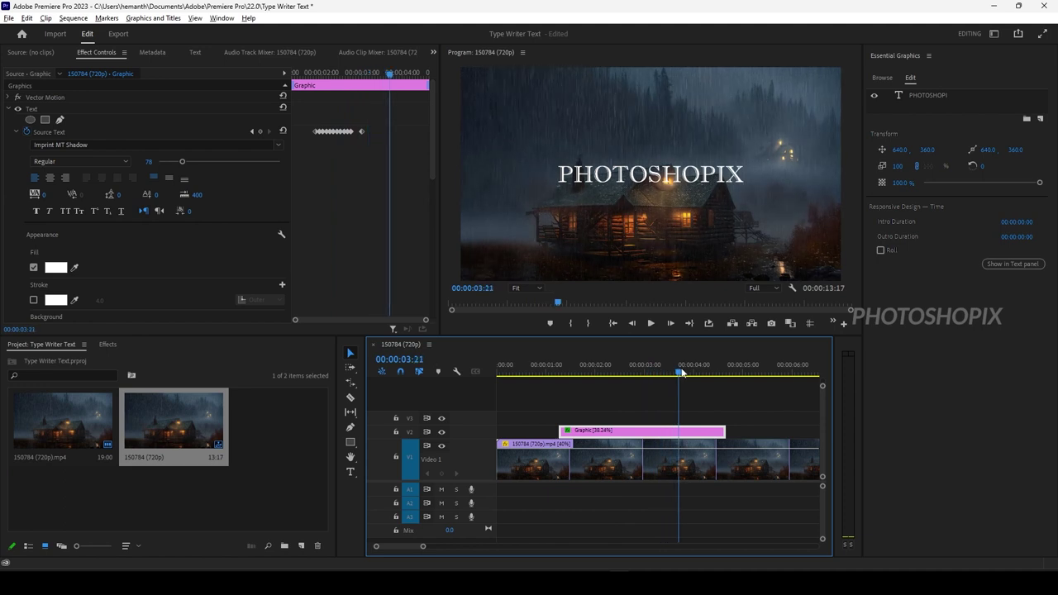
{"action": "left_click", "coordinate": [670, 399]}
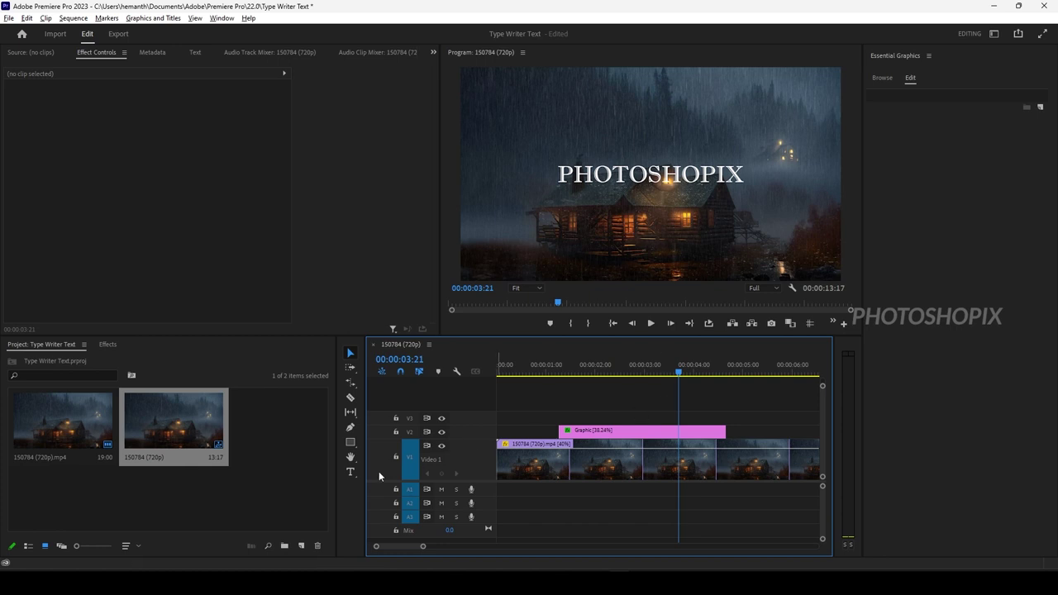
{"action": "left_click", "coordinate": [351, 472]}
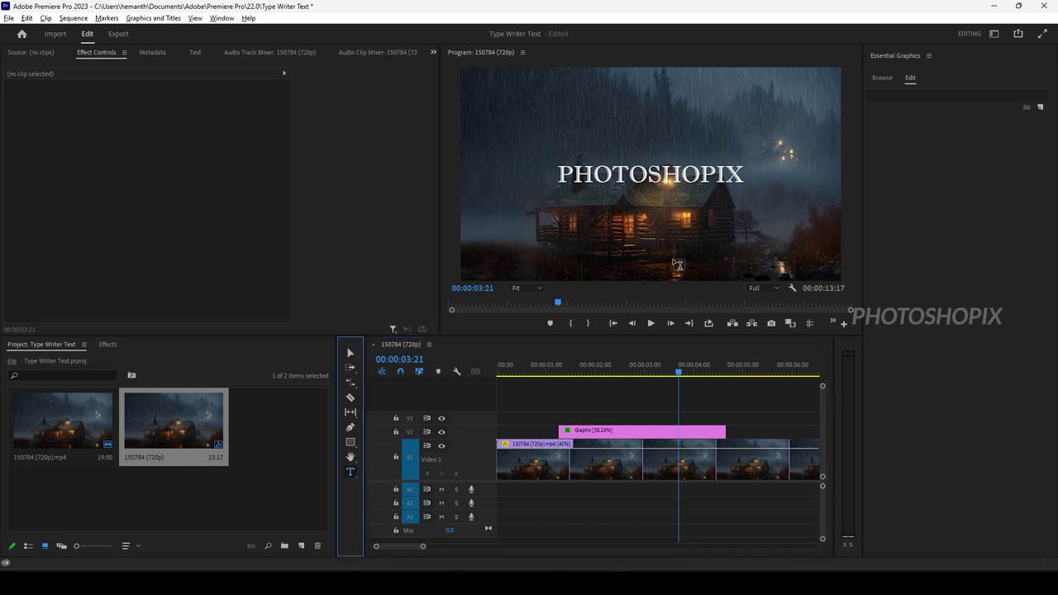
{"action": "left_click", "coordinate": [594, 213]}
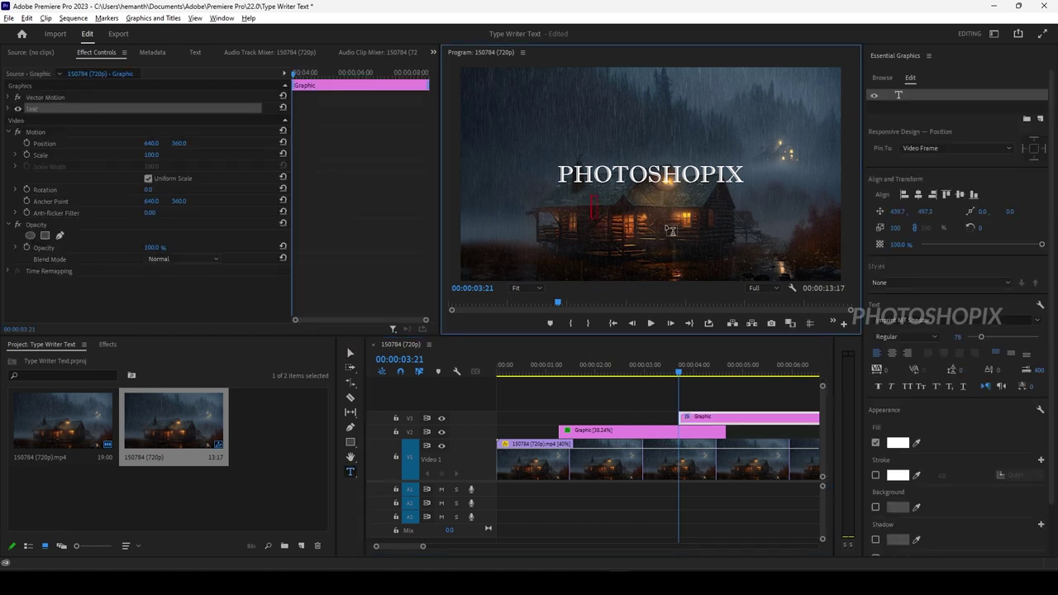
Type 'Please Subscribe' into the new text layer.
{"action": "type", "text": "Please S"}
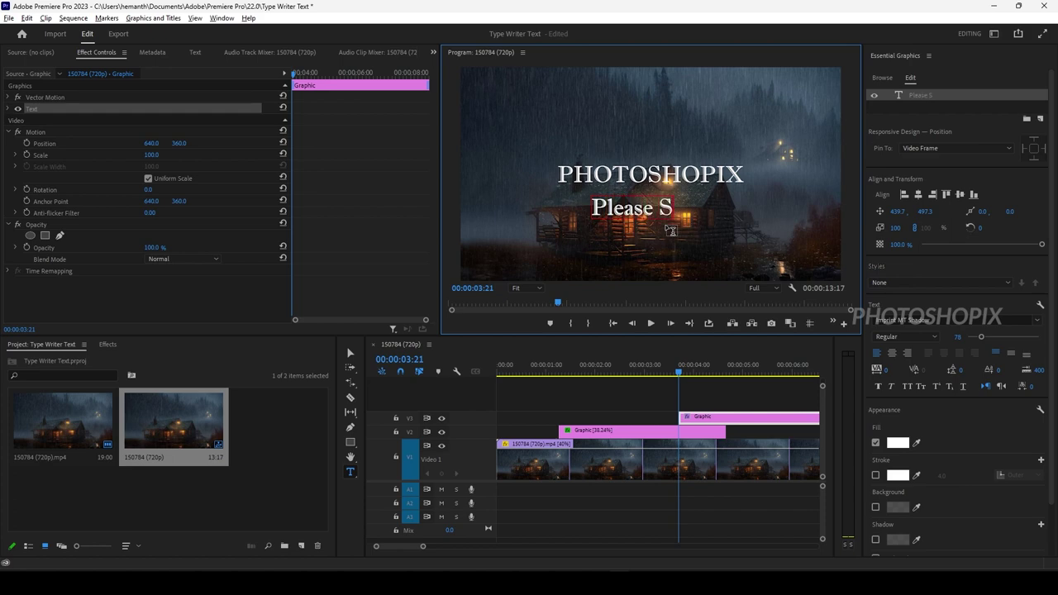
{"action": "type", "text": "ubscribe"}
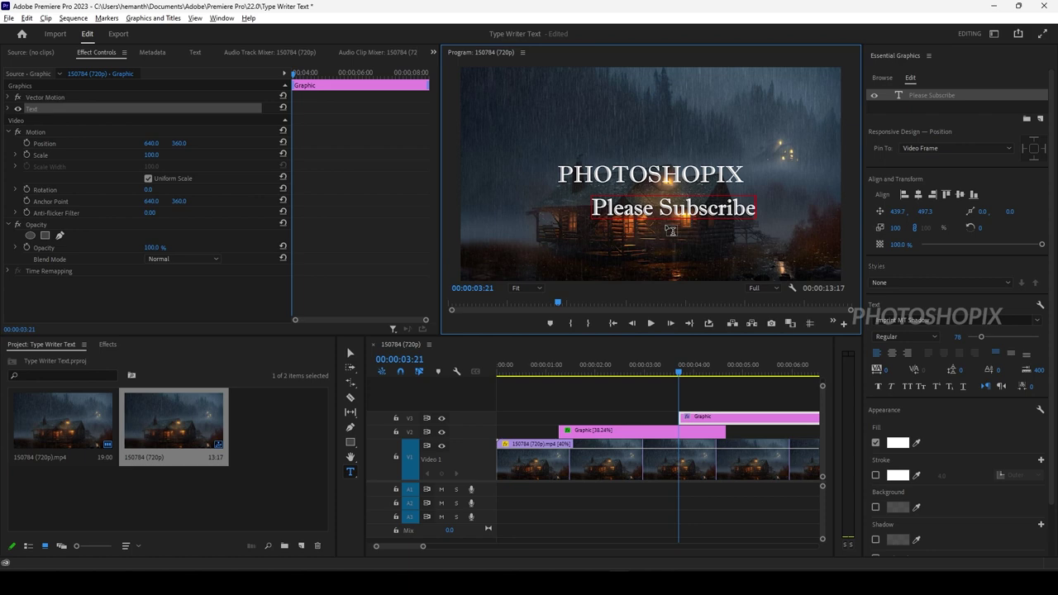
{"action": "left_click", "coordinate": [485, 326]}
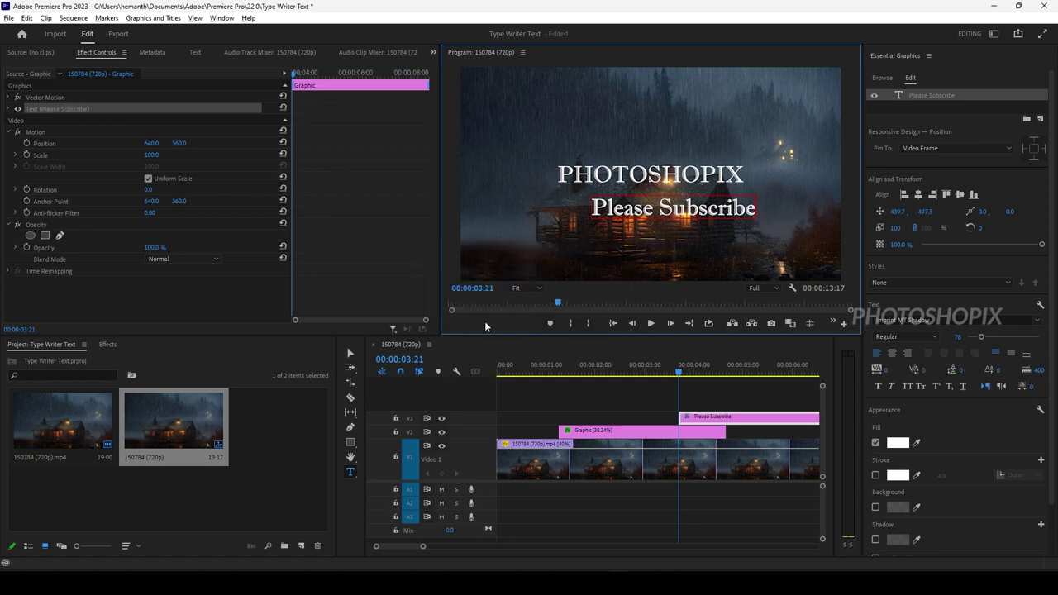
{"action": "left_click", "coordinate": [352, 354]}
Centre the Please Subscribe text and move it directly beneath PHOTOSHOPIX.
{"action": "left_click", "coordinate": [730, 213]}
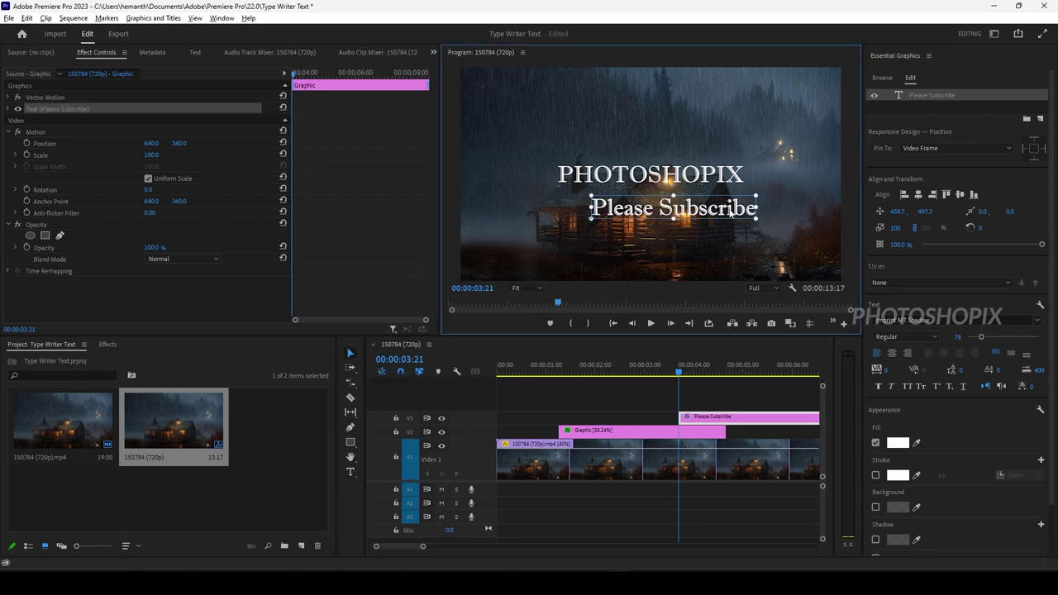
{"action": "left_click", "coordinate": [918, 196]}
{"action": "left_click", "coordinate": [962, 195]}
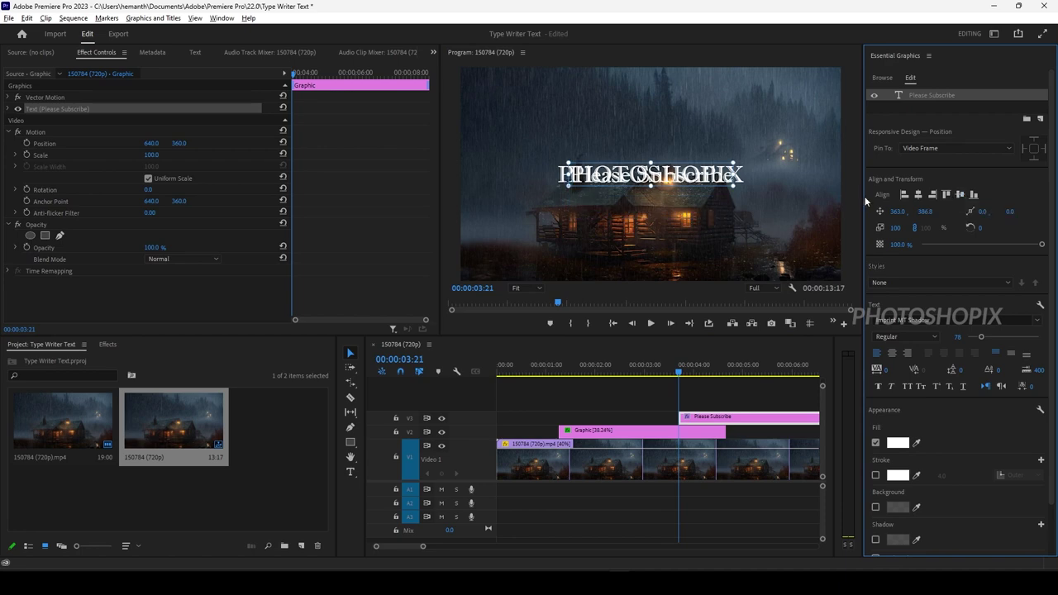
{"action": "left_click", "coordinate": [679, 179]}
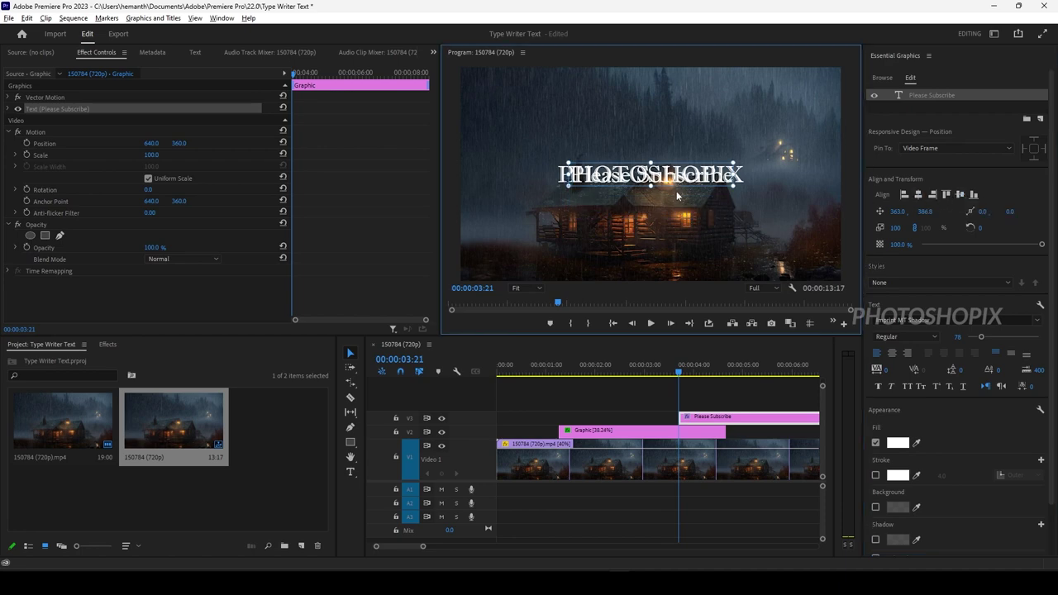
{"action": "left_click_drag", "start_coordinate": [671, 181], "coordinate": [670, 200]}
Select all the subscribe text and step through fonts to a thin Hairline sans.
{"action": "double_click", "coordinate": [685, 211]}
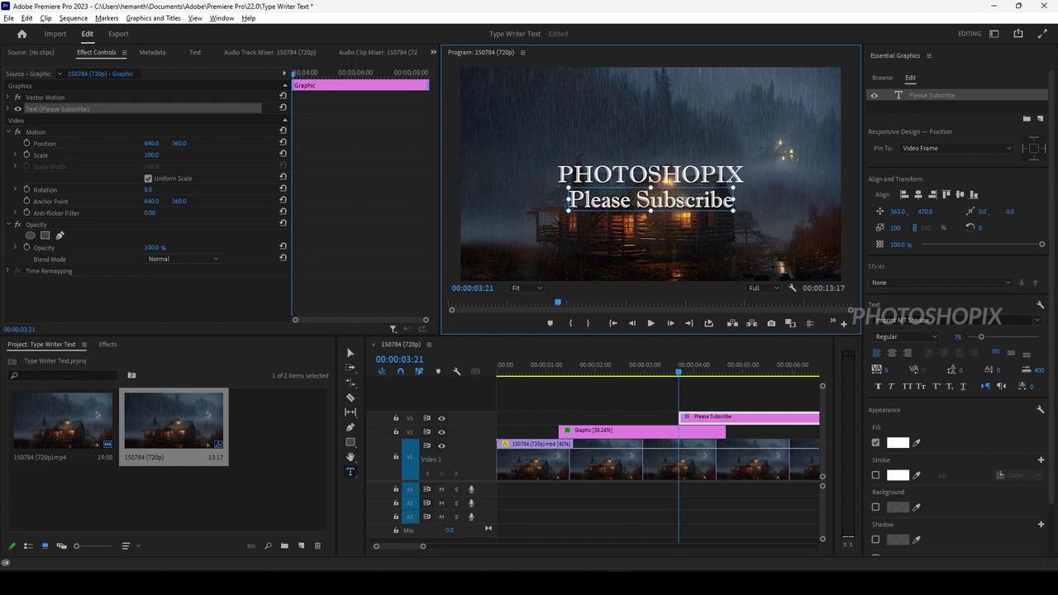
{"action": "key", "text": "ctrl+a"}
{"action": "left_click", "coordinate": [1041, 324]}
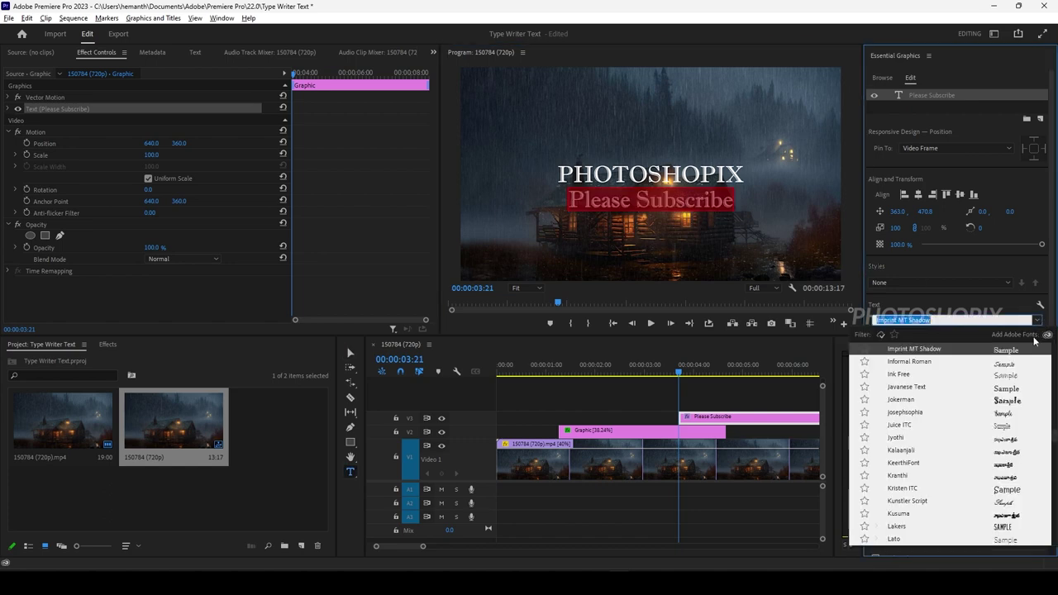
{"action": "left_click", "coordinate": [985, 387]}
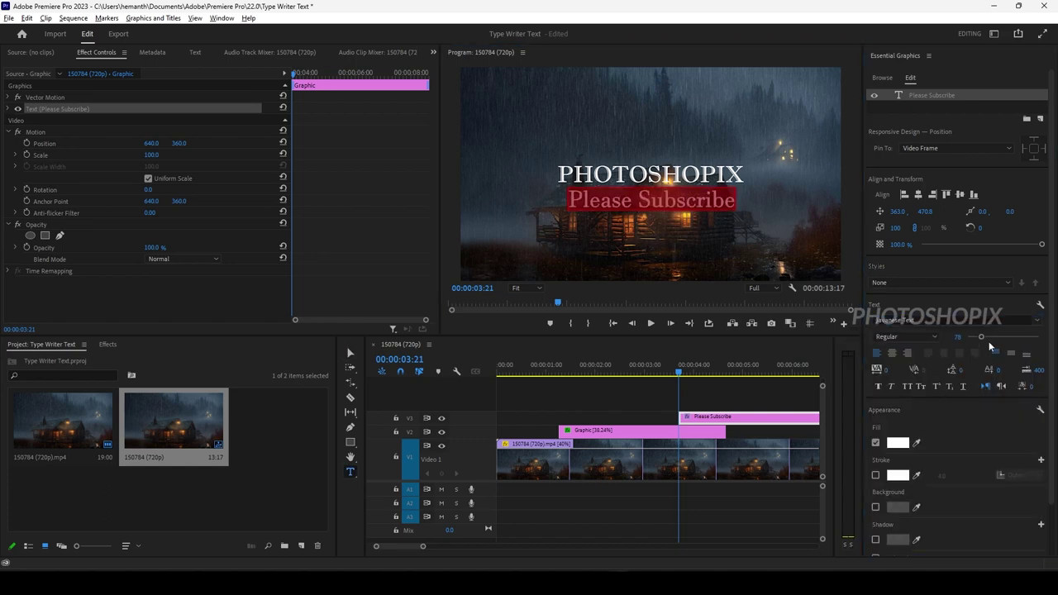
{"action": "key", "text": "Down"}
{"action": "key", "text": "Down"}
{"action": "key", "text": "Down"}
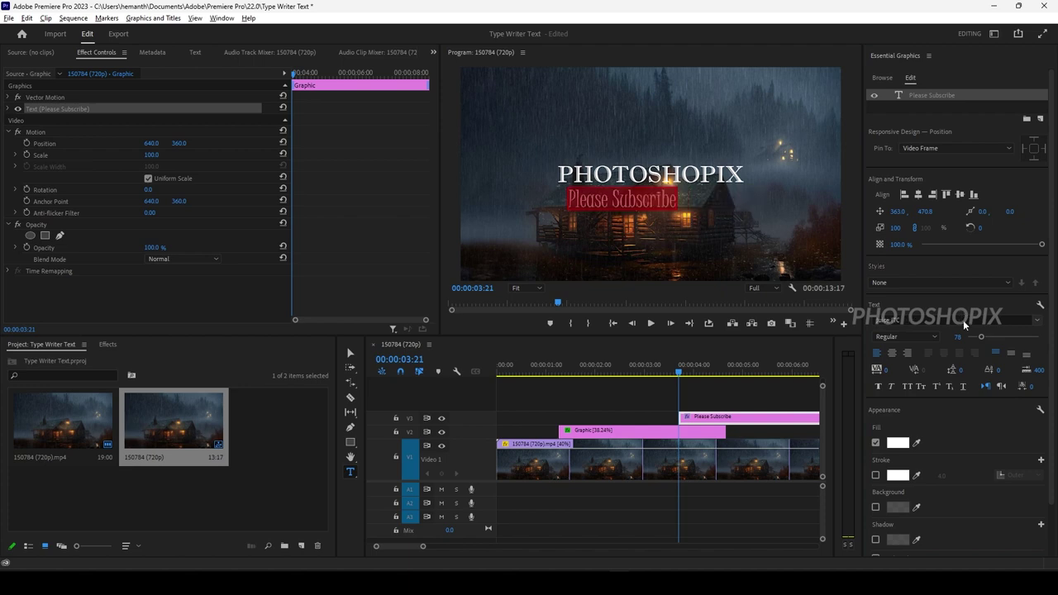
{"action": "key", "text": "Down"}
{"action": "key", "text": "Down"}
{"action": "key", "text": "Down"}
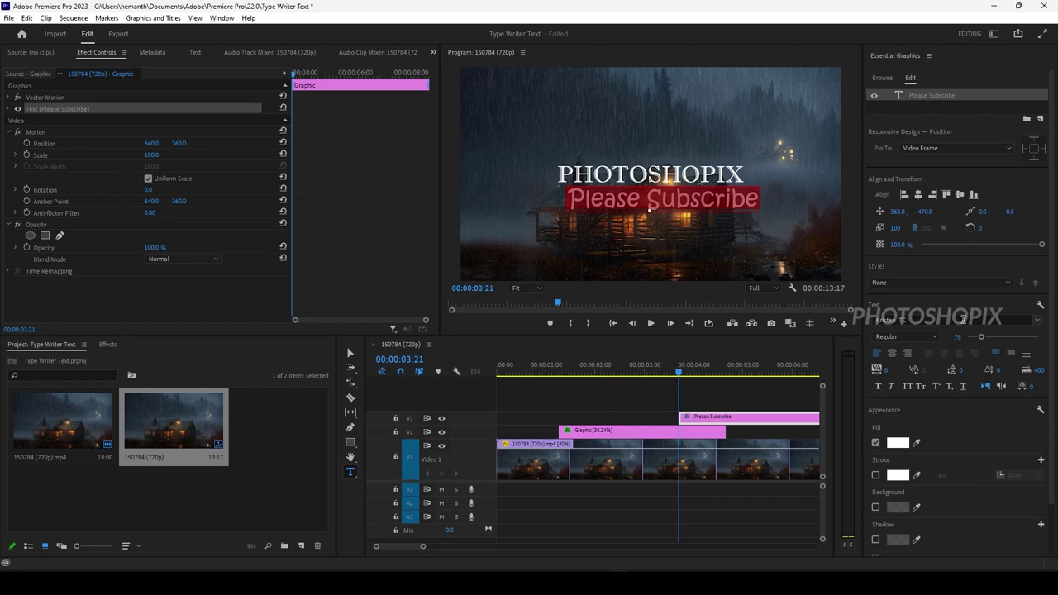
{"action": "key", "text": "Down"}
{"action": "key", "text": "Down"}
{"action": "key", "text": "Down"}
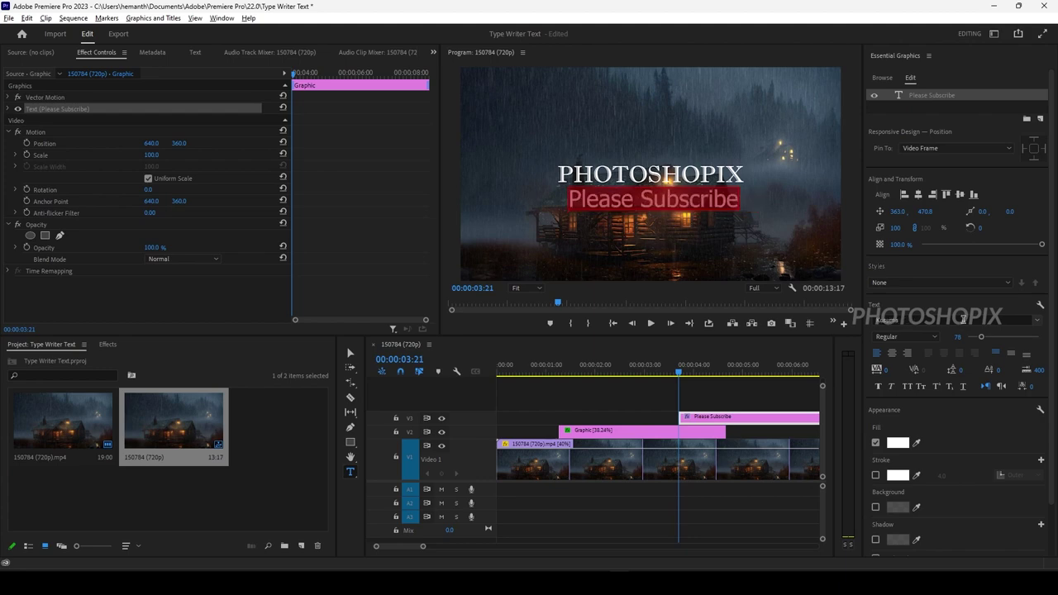
{"action": "key", "text": "Down"}
{"action": "key", "text": "Down"}
{"action": "key", "text": "Down"}
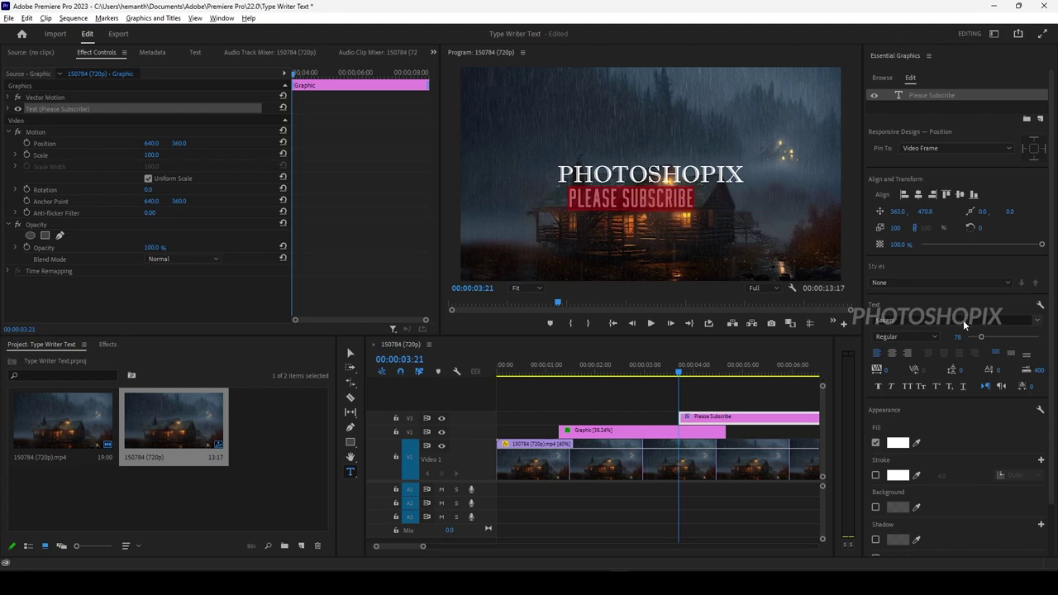
{"action": "key", "text": "Down"}
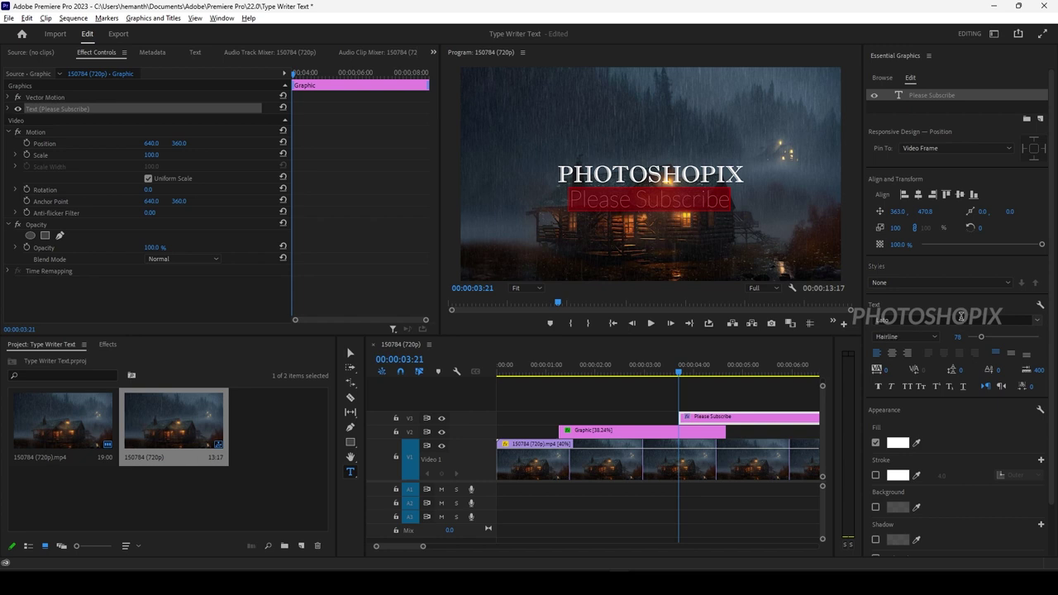
Make the text All Caps at size 56 and re-centre it horizontally.
{"action": "left_click", "coordinate": [907, 388]}
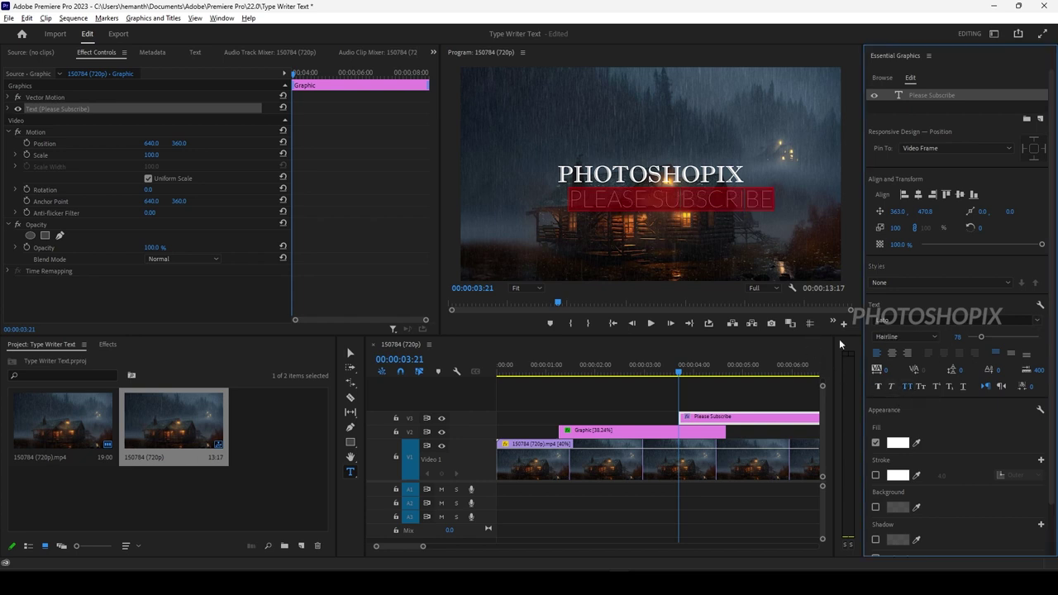
{"action": "left_click_drag", "start_coordinate": [980, 337], "coordinate": [978, 337]}
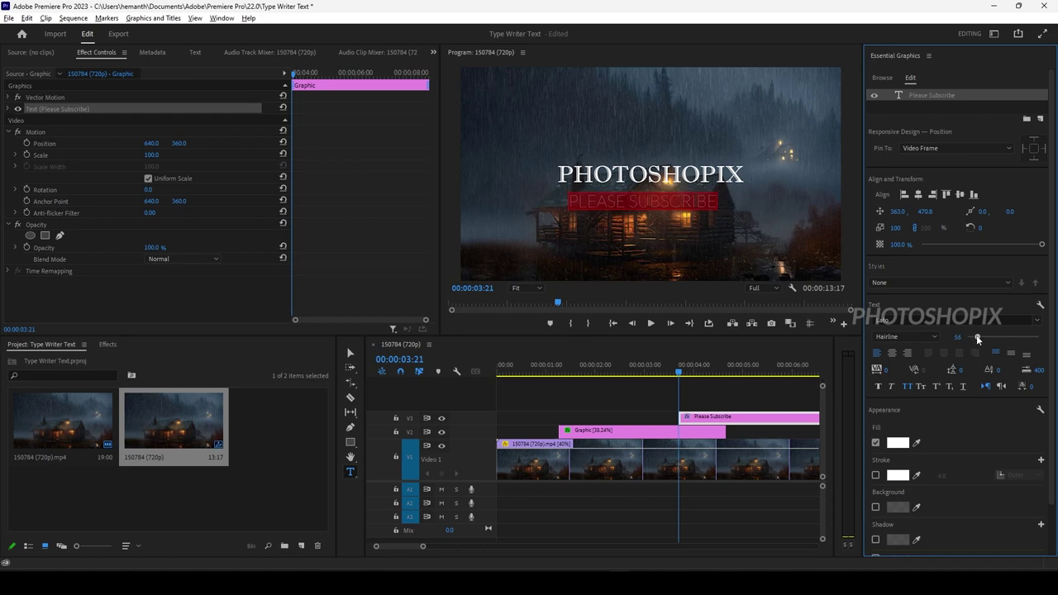
{"action": "left_click", "coordinate": [917, 194]}
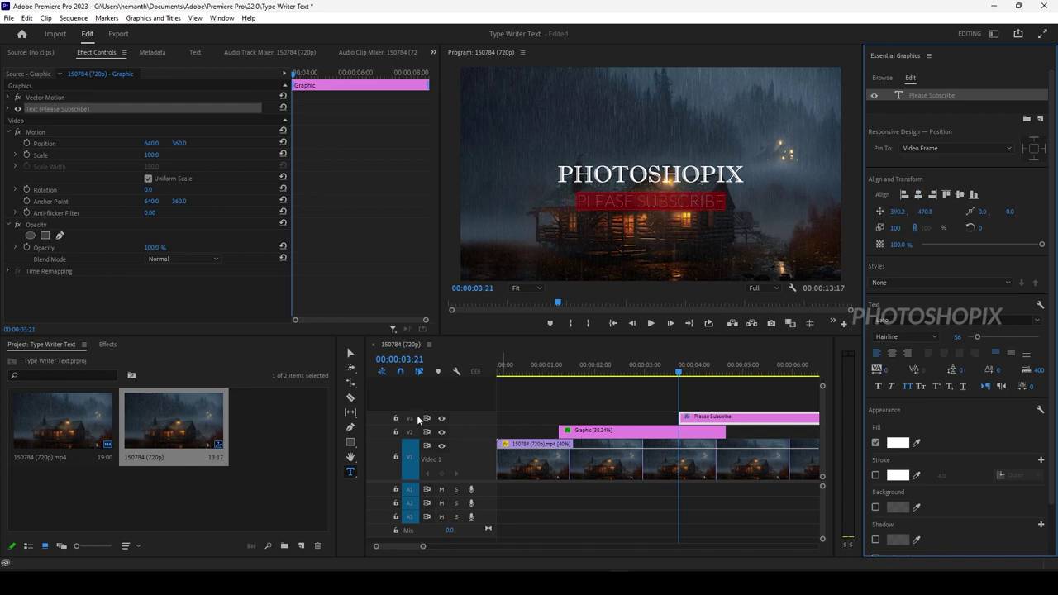
{"action": "left_click", "coordinate": [350, 354]}
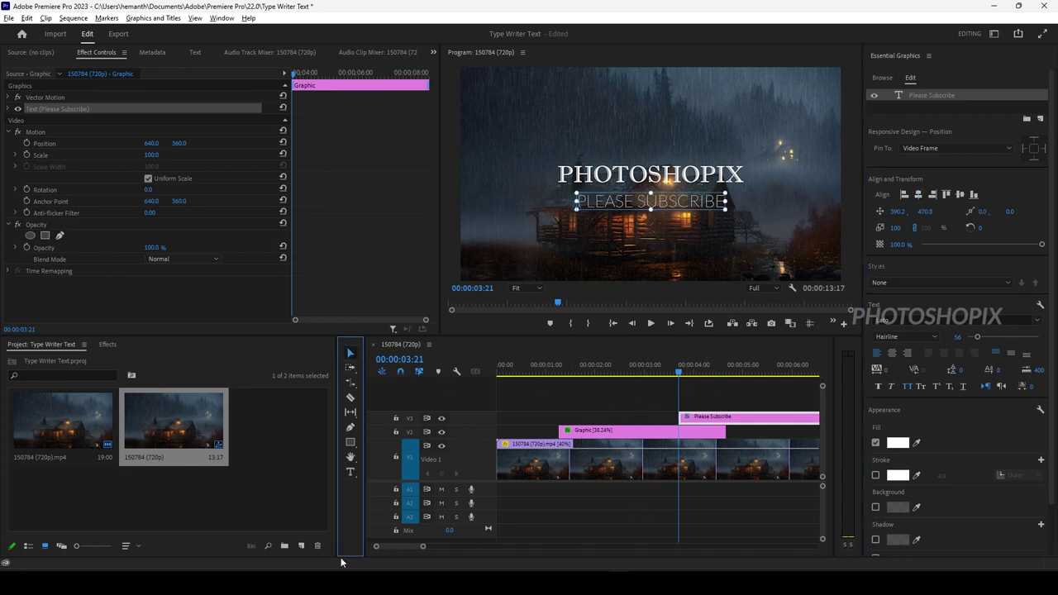
Extend the V2 PHOTOSHOPIX clip to about 6.5 seconds, previewing the titles together.
{"action": "left_click_drag", "start_coordinate": [422, 546], "coordinate": [427, 547]}
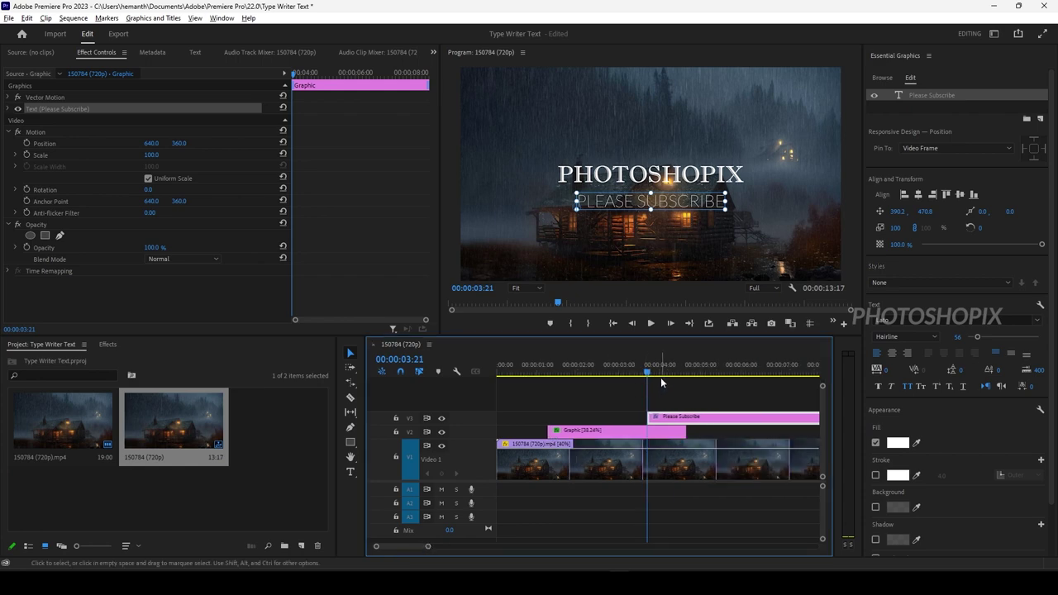
{"action": "key", "text": "space"}
{"action": "key", "text": "space"}
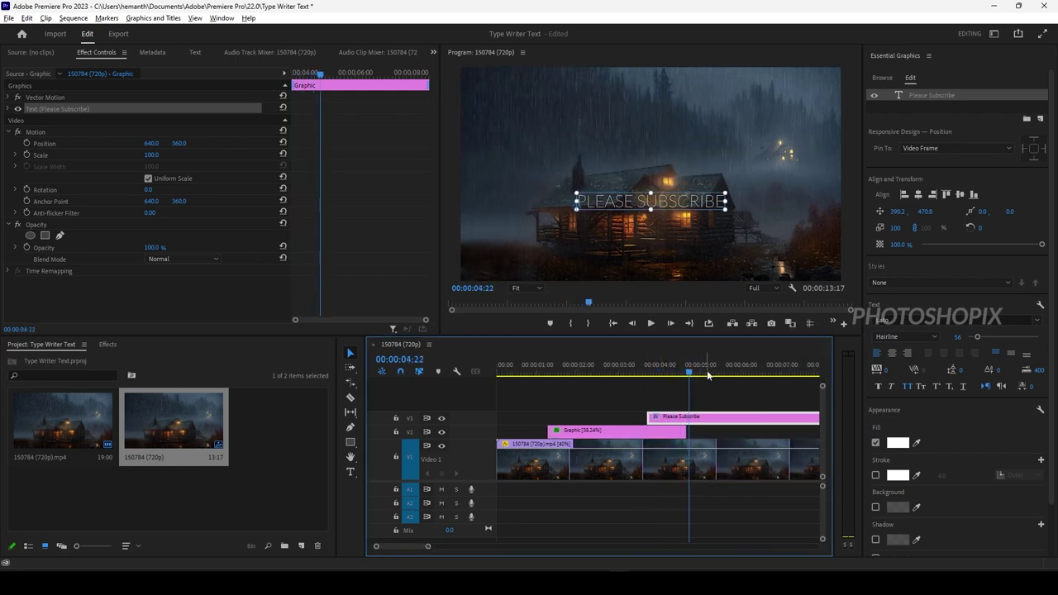
{"action": "left_click_drag", "start_coordinate": [707, 371], "coordinate": [675, 373]}
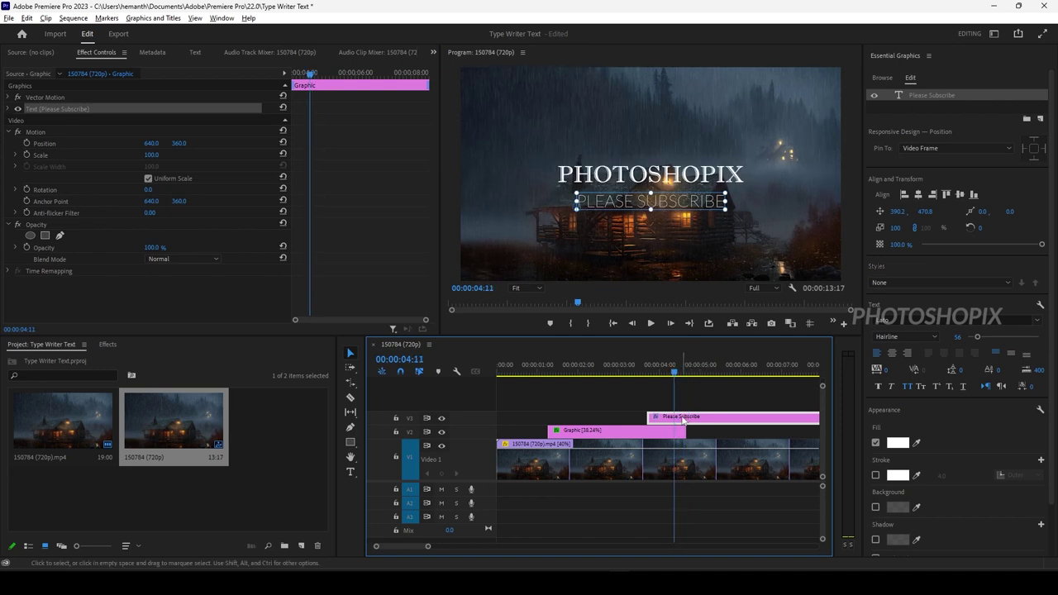
{"action": "left_click_drag", "start_coordinate": [682, 432], "coordinate": [764, 431]}
{"action": "mouse_move", "coordinate": [665, 373]}
{"action": "left_mouse_down"}
{"action": "mouse_move", "coordinate": [634, 372]}
{"action": "mouse_move", "coordinate": [665, 373]}
{"action": "left_mouse_up"}
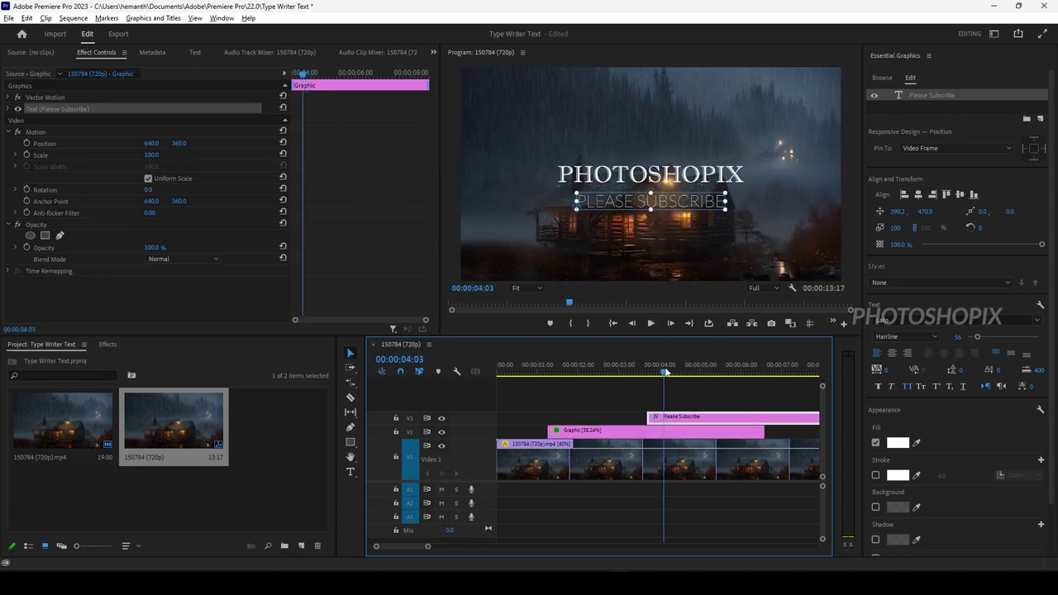
Search Effects for 'crop' and drop Crop onto the V3 Please Subscribe clip.
{"action": "left_click", "coordinate": [108, 344]}
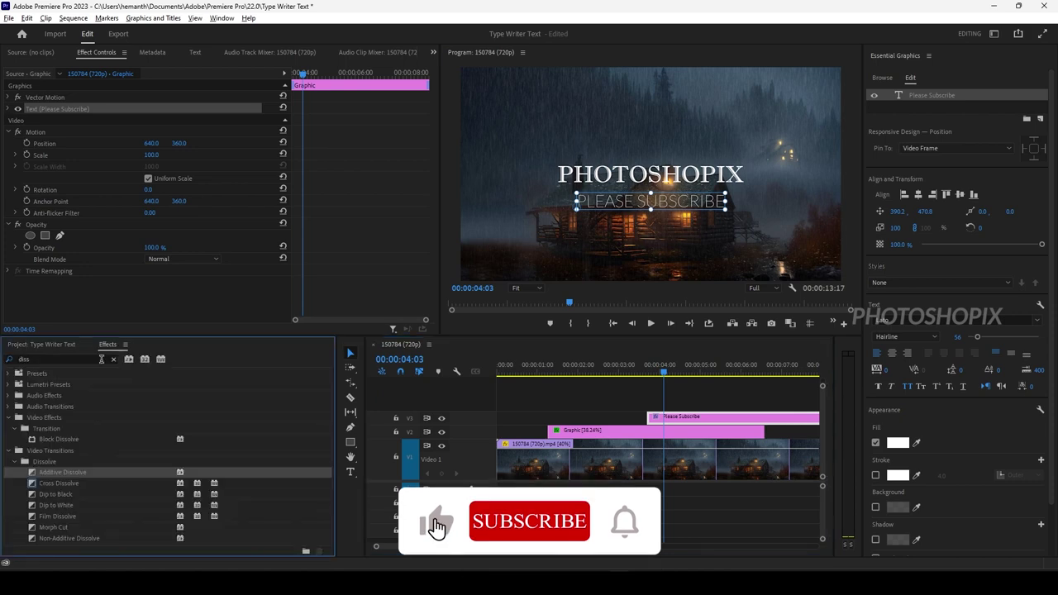
{"action": "left_click", "coordinate": [114, 359]}
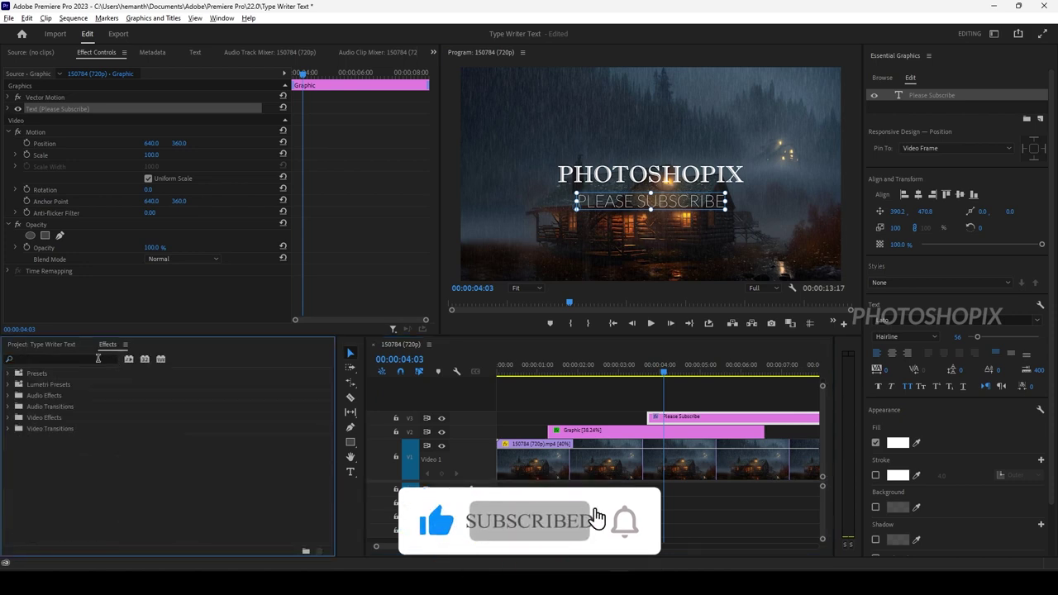
{"action": "type", "text": "crop"}
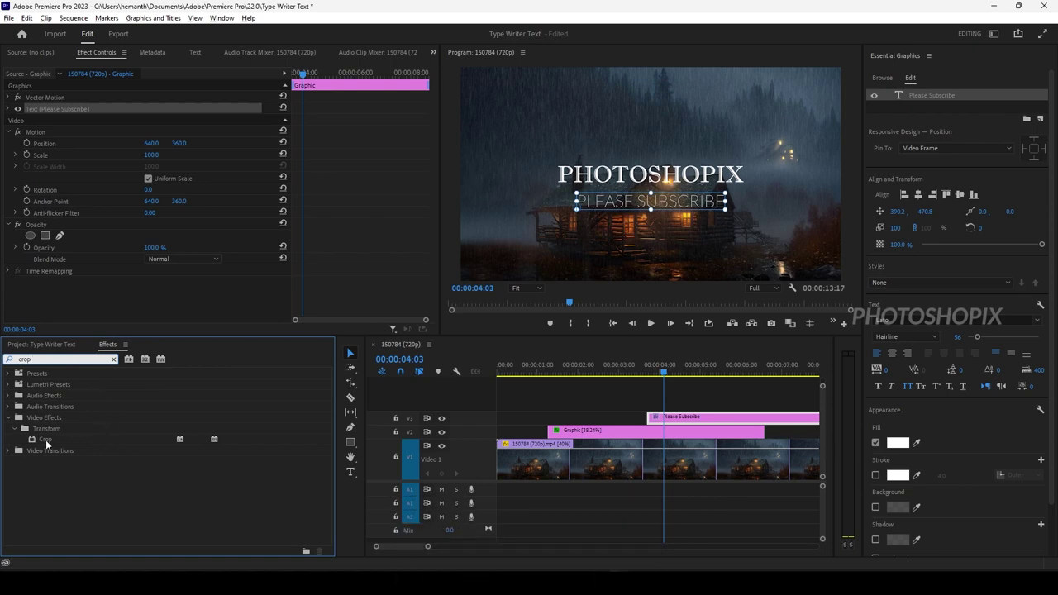
{"action": "left_click_drag", "start_coordinate": [46, 444], "coordinate": [675, 418]}
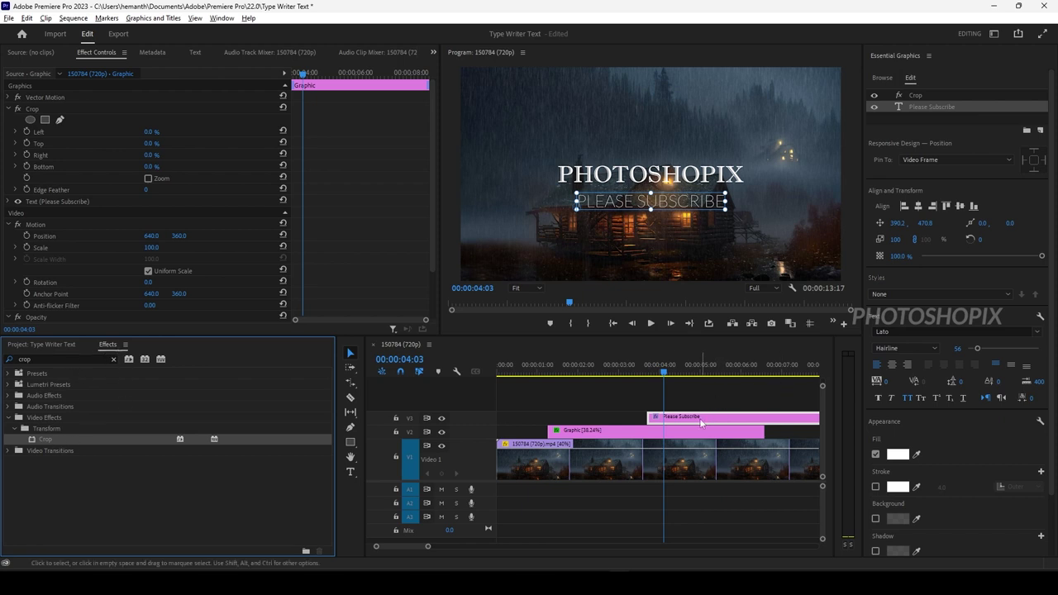
Keyframe Crop Right at 73% at 00:00:03:21 on the Please Subscribe clip.
{"action": "left_click", "coordinate": [701, 418]}
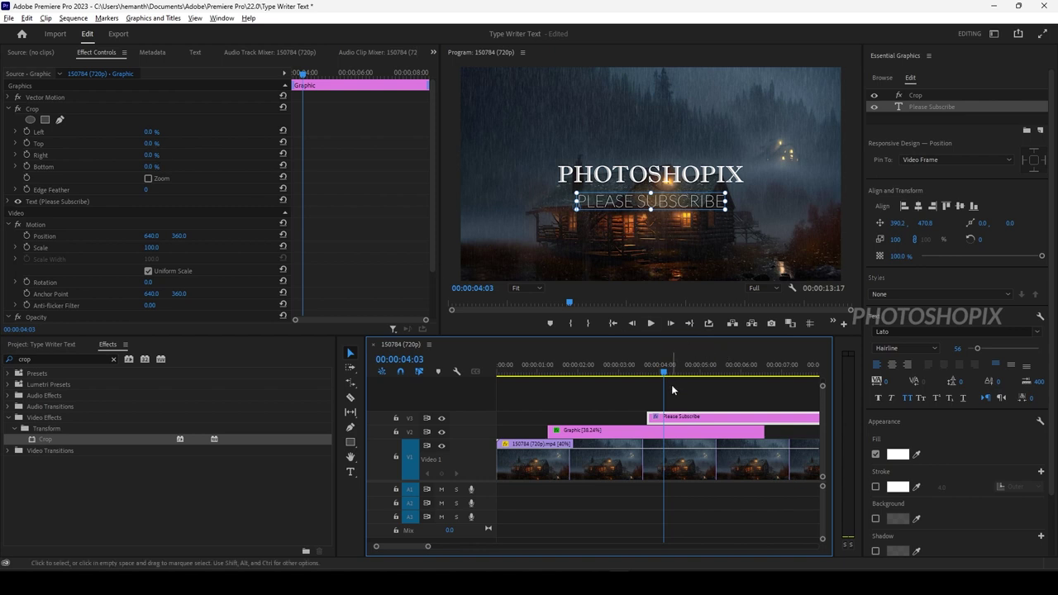
{"action": "left_click_drag", "start_coordinate": [665, 374], "coordinate": [672, 374]}
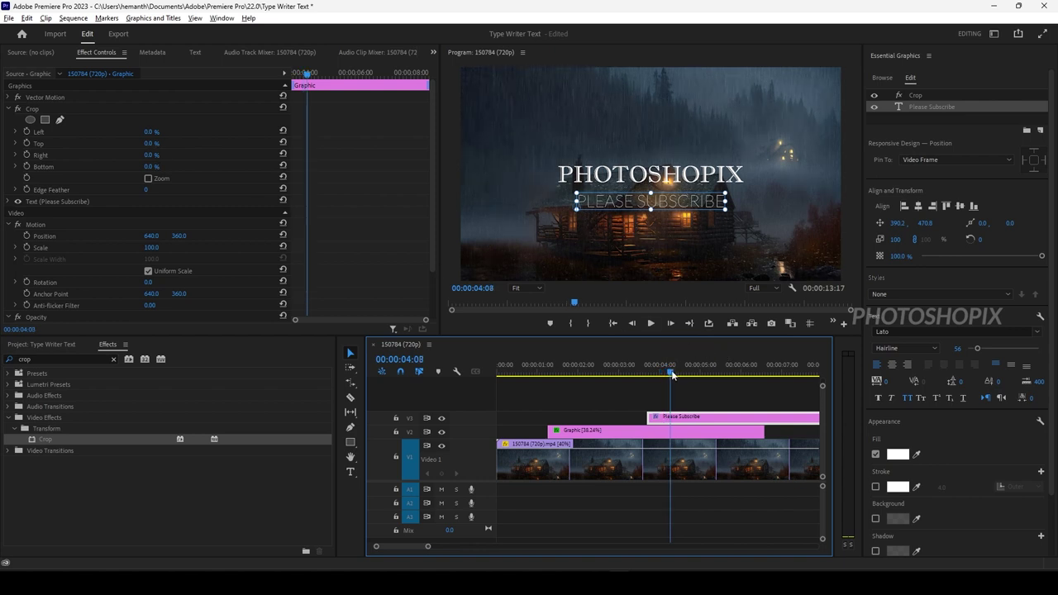
{"action": "left_click", "coordinate": [26, 155]}
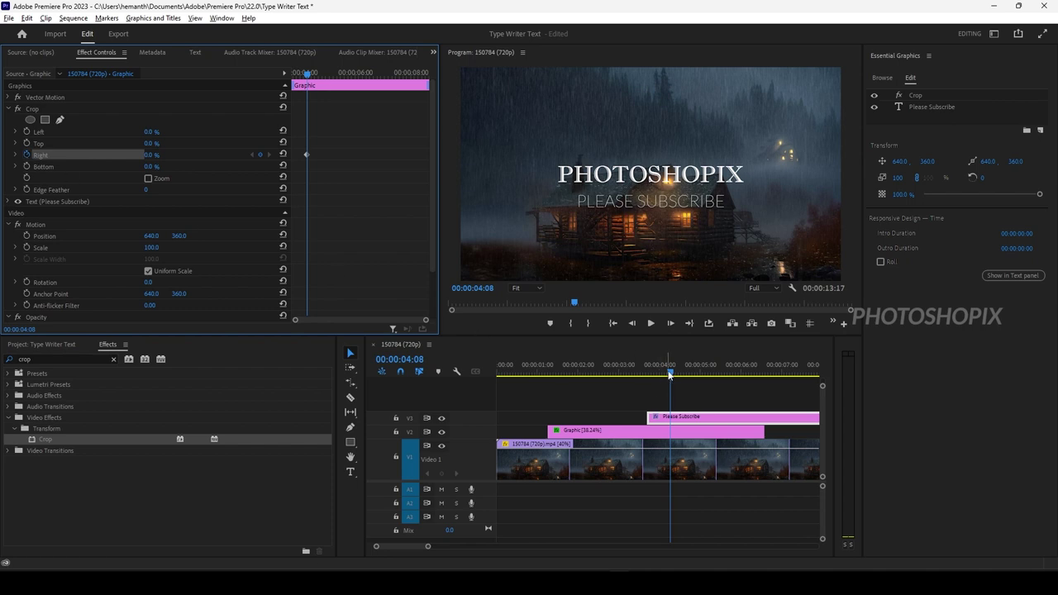
{"action": "left_click_drag", "start_coordinate": [672, 373], "coordinate": [648, 372]}
{"action": "left_click", "coordinate": [666, 418]}
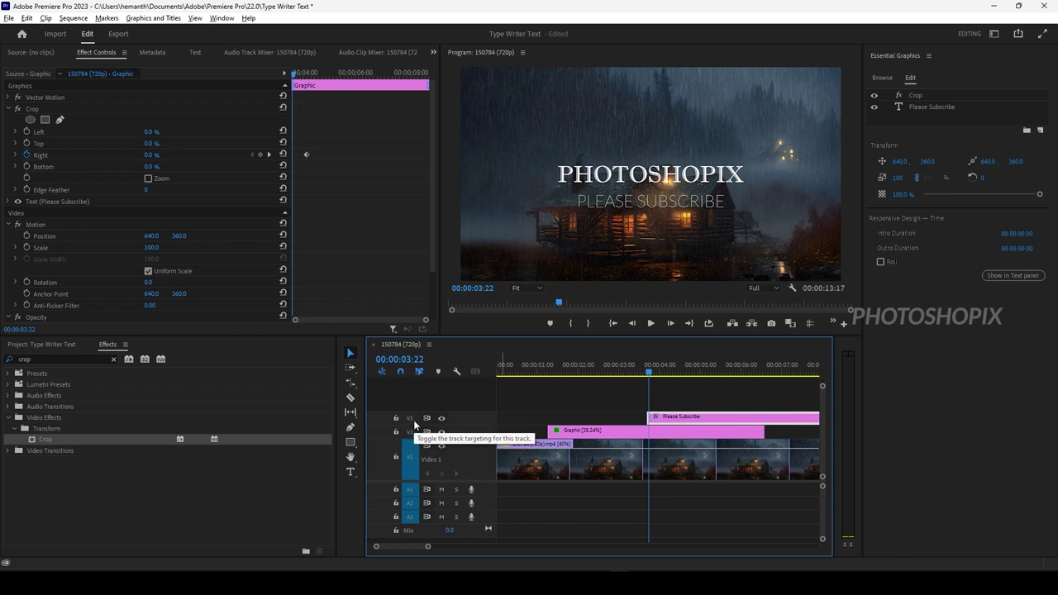
{"action": "left_click", "coordinate": [671, 419]}
{"action": "key", "text": "Left"}
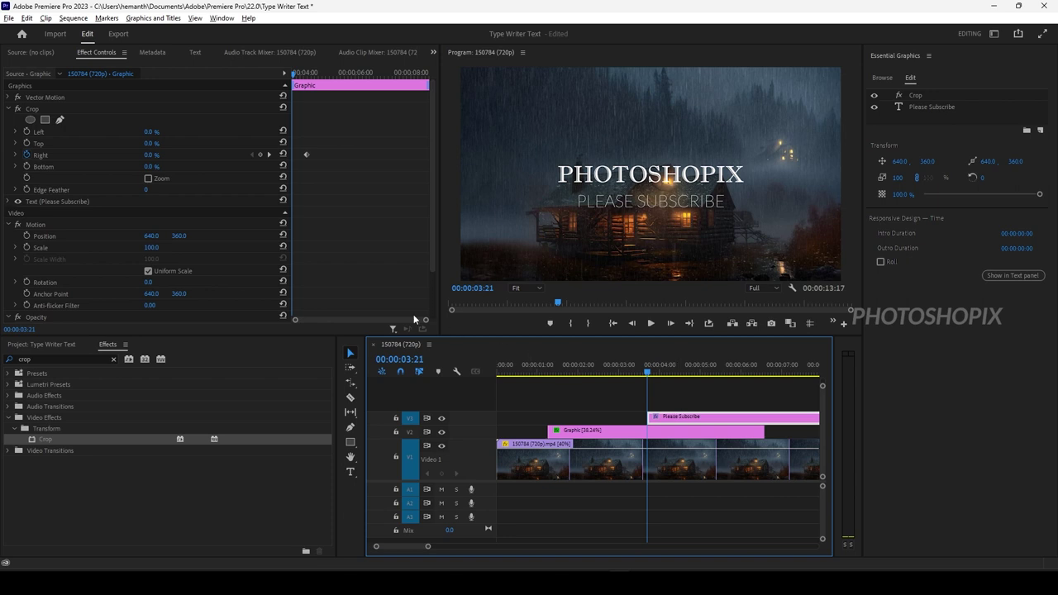
{"action": "left_click_drag", "start_coordinate": [149, 156], "coordinate": [157, 157]}
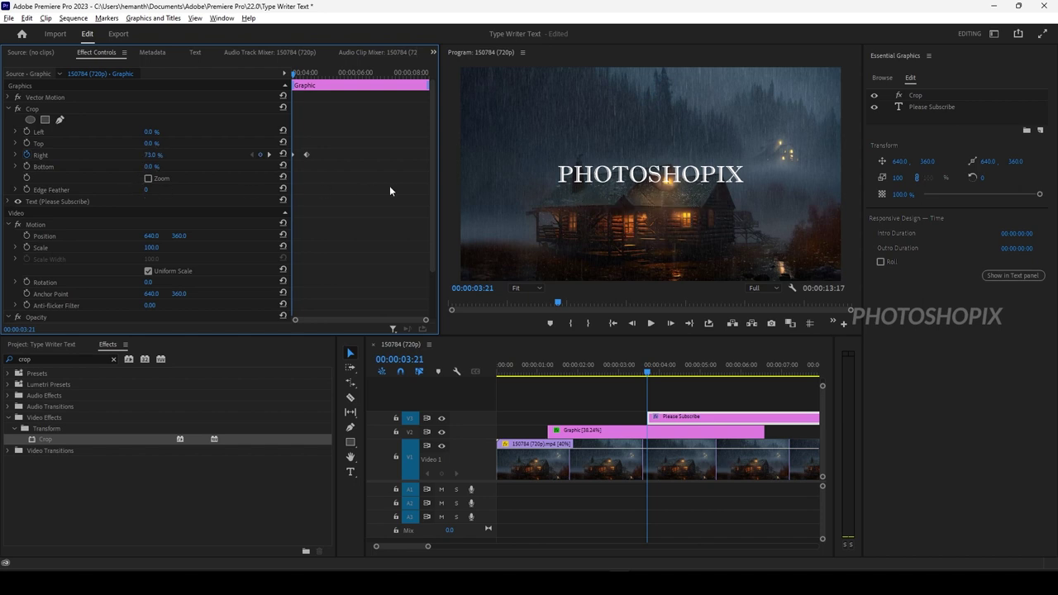
{"action": "left_click", "coordinate": [649, 374]}
Drag the final Crop Right keyframe later to slow the wipe.
{"action": "key", "text": "space"}
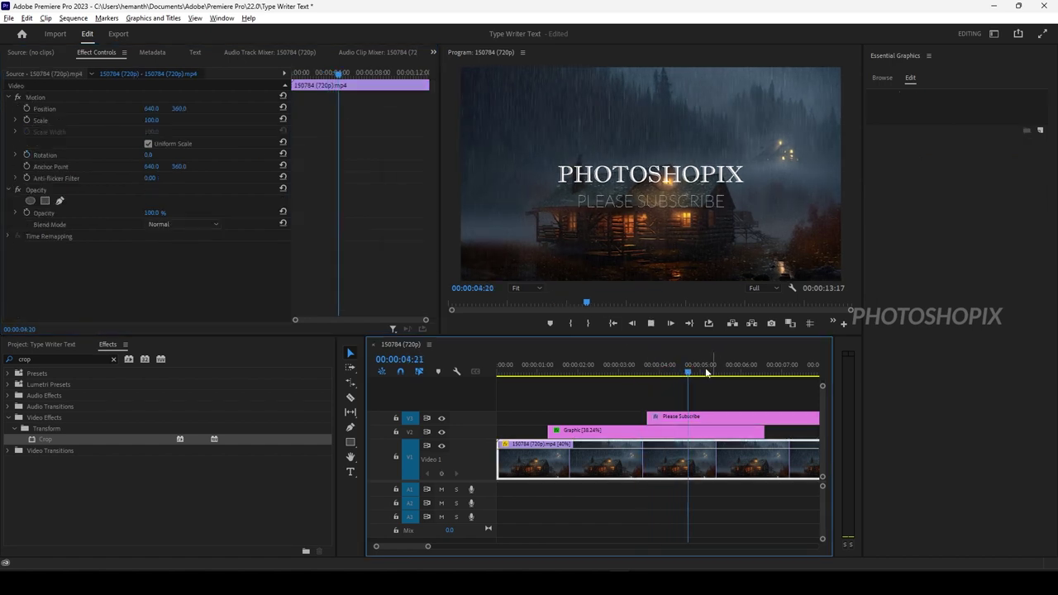
{"action": "left_click", "coordinate": [652, 372]}
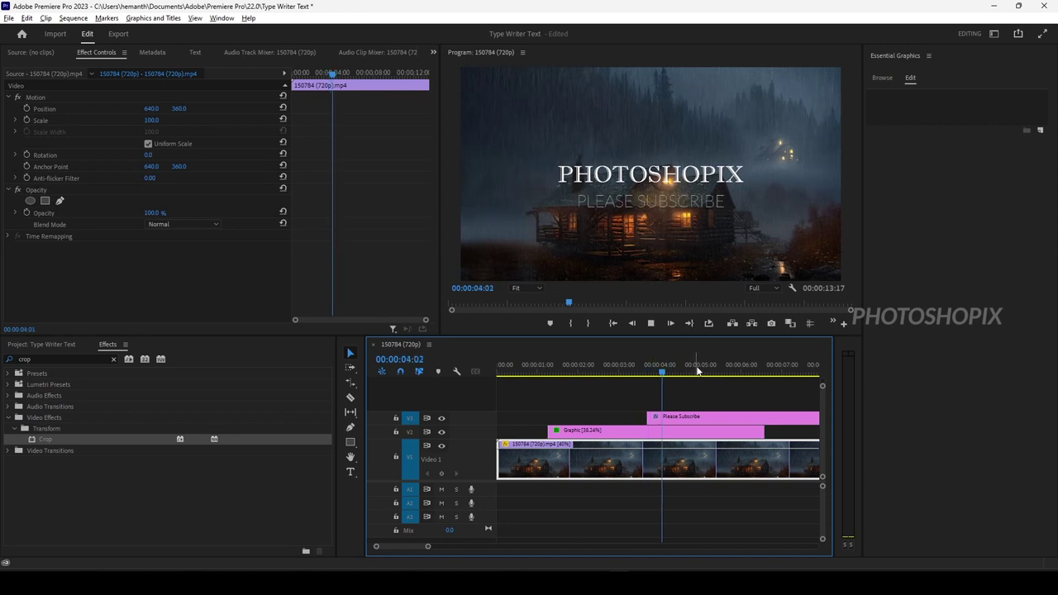
{"action": "left_click", "coordinate": [666, 372]}
{"action": "left_click", "coordinate": [678, 387]}
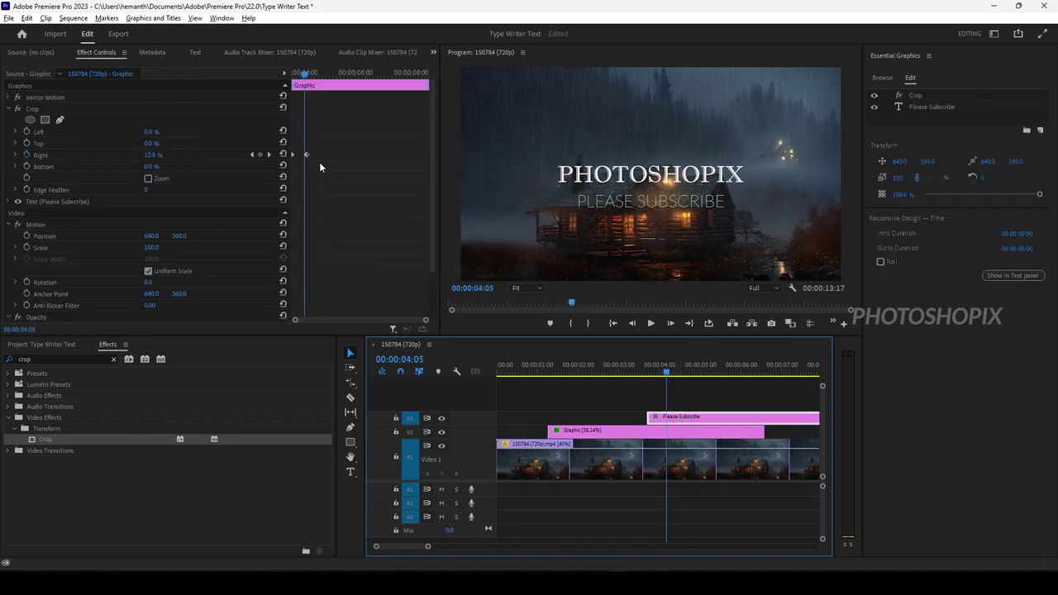
{"action": "left_click_drag", "start_coordinate": [308, 155], "coordinate": [345, 162]}
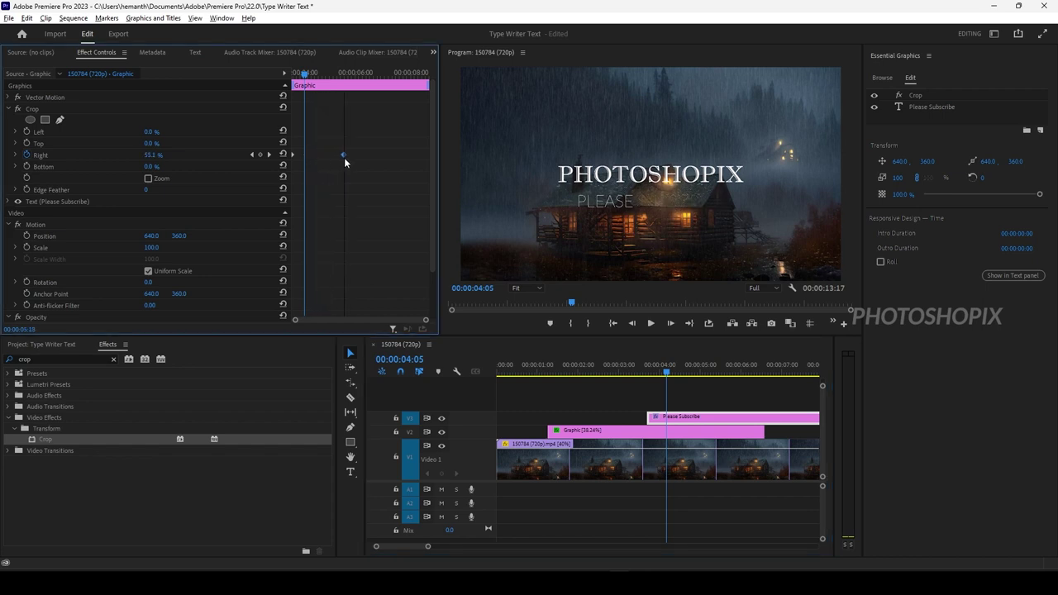
Replay the title animation to check the slower wipe, ending near 00:00:07:00.
{"action": "left_click", "coordinate": [657, 365]}
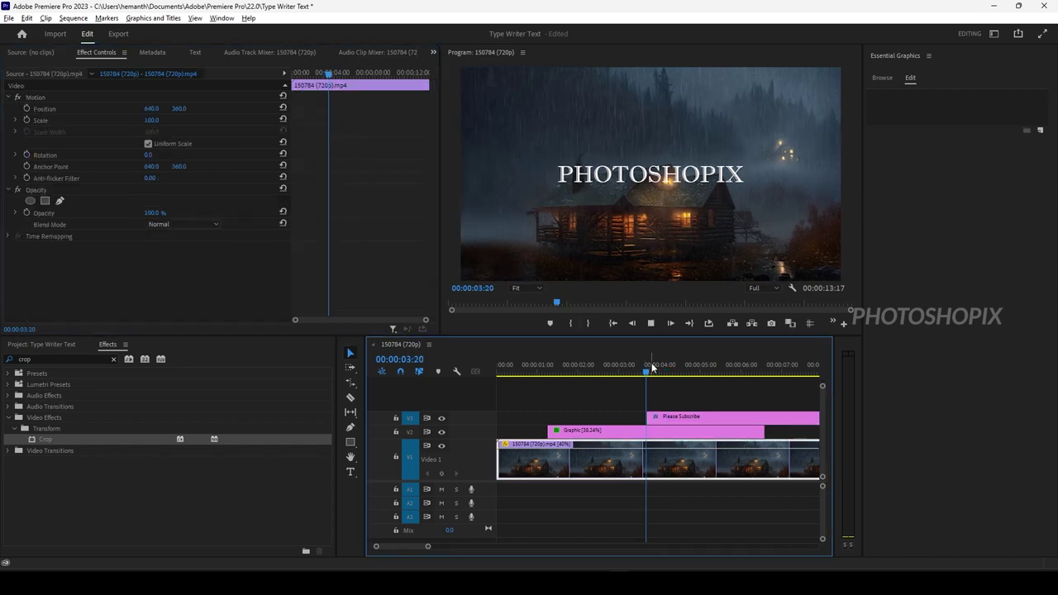
{"action": "key", "text": "space"}
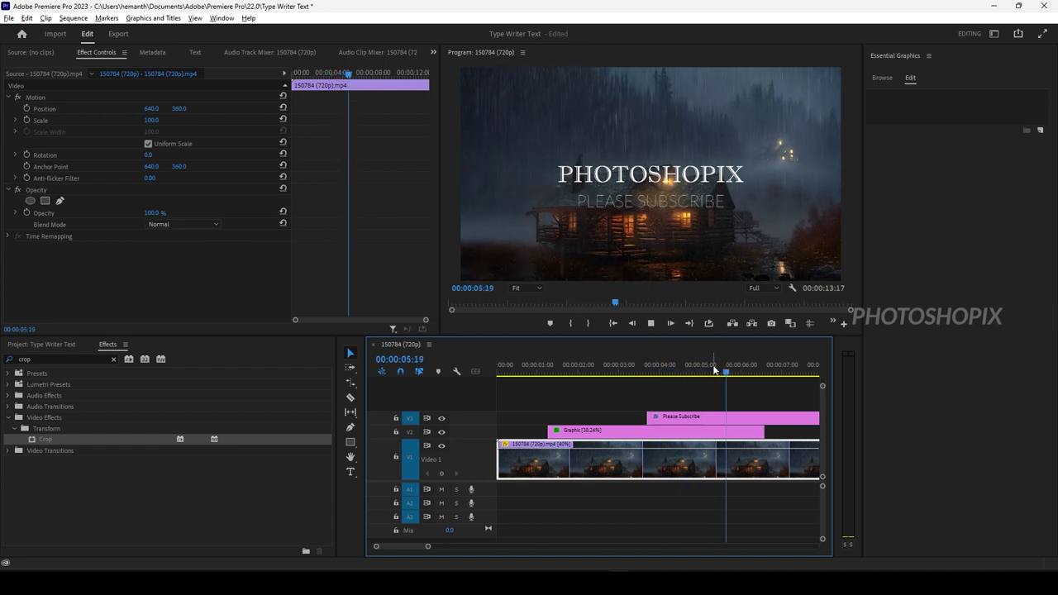
{"action": "left_click", "coordinate": [707, 374]}
{"action": "left_click", "coordinate": [637, 367]}
{"action": "key", "text": "space"}
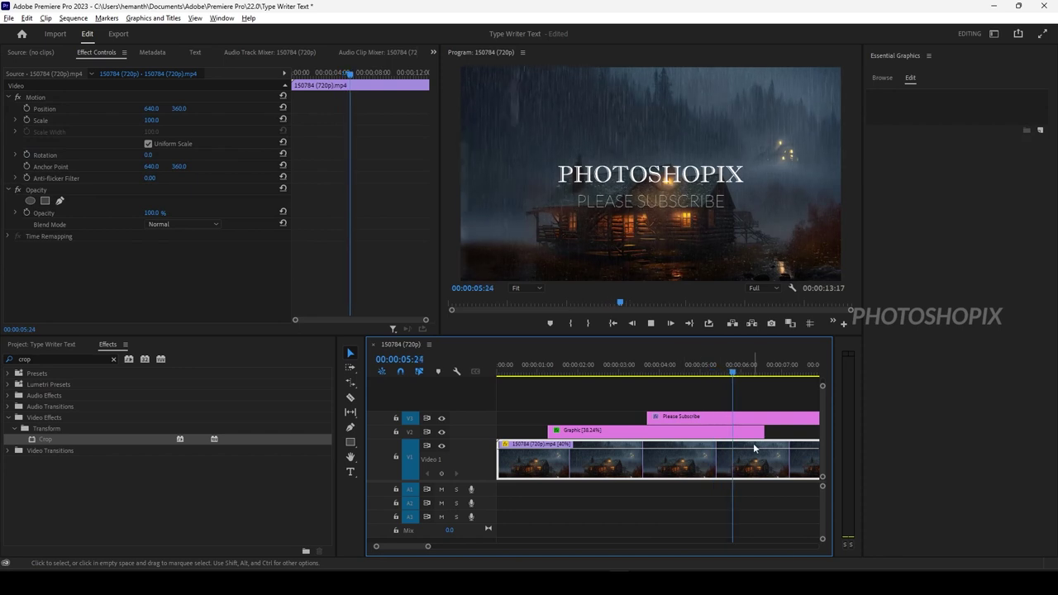
{"action": "left_click", "coordinate": [764, 418]}
{"action": "left_click_drag", "start_coordinate": [765, 376], "coordinate": [783, 377]}
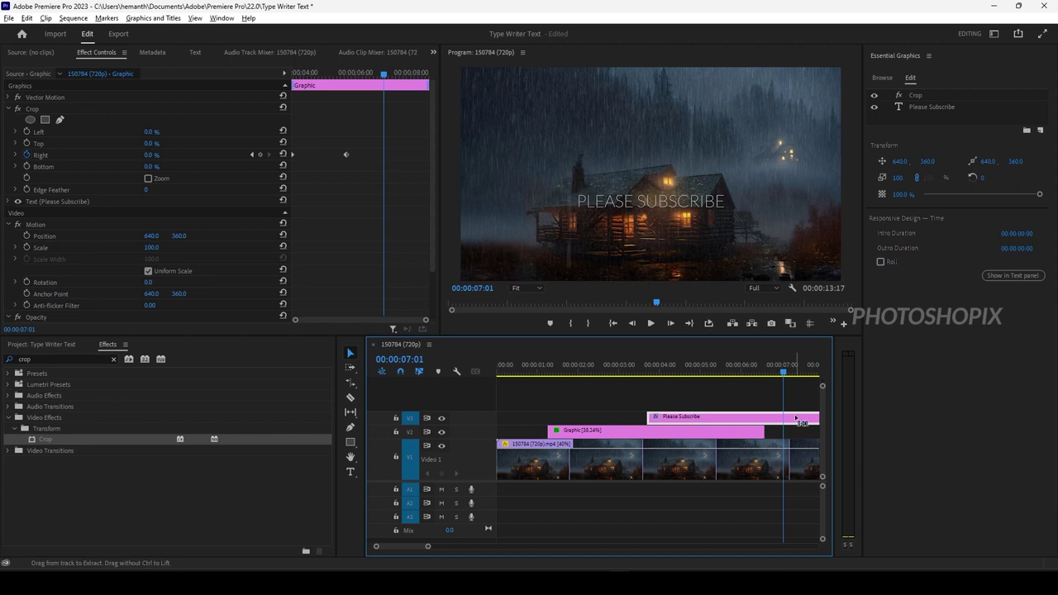
Cut the Please Subscribe clip at 00:00:07:01 and delete its tail.
{"action": "key", "text": "ctrl+k"}
{"action": "left_click", "coordinate": [799, 419]}
{"action": "key", "text": "Delete"}
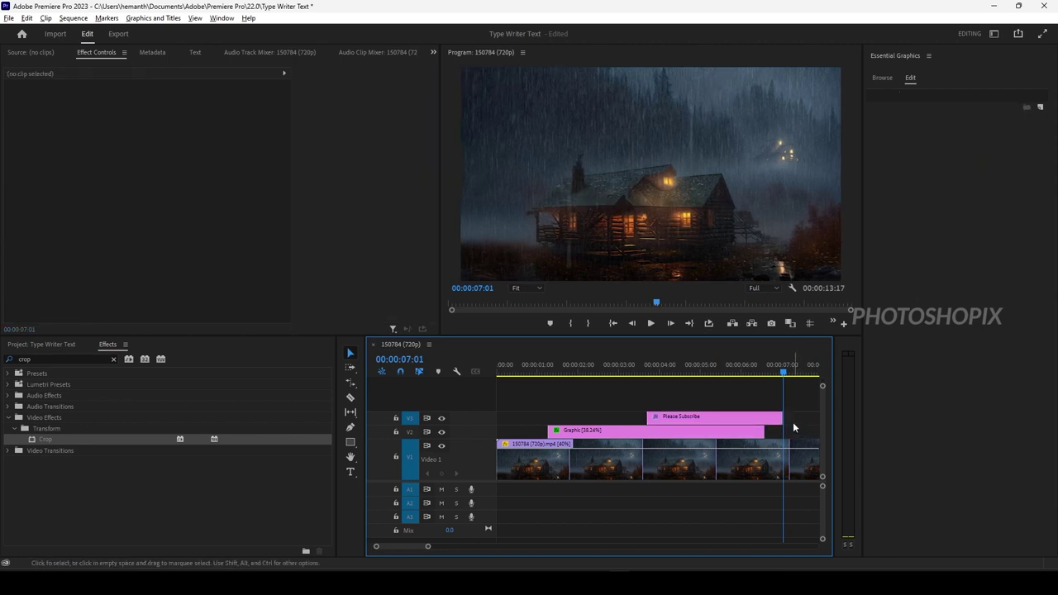
Close the Essential Graphics panel to widen the monitor and timeline.
{"action": "scroll", "coordinate": [736, 421], "scroll_direction": "down", "scroll_amount": 3}
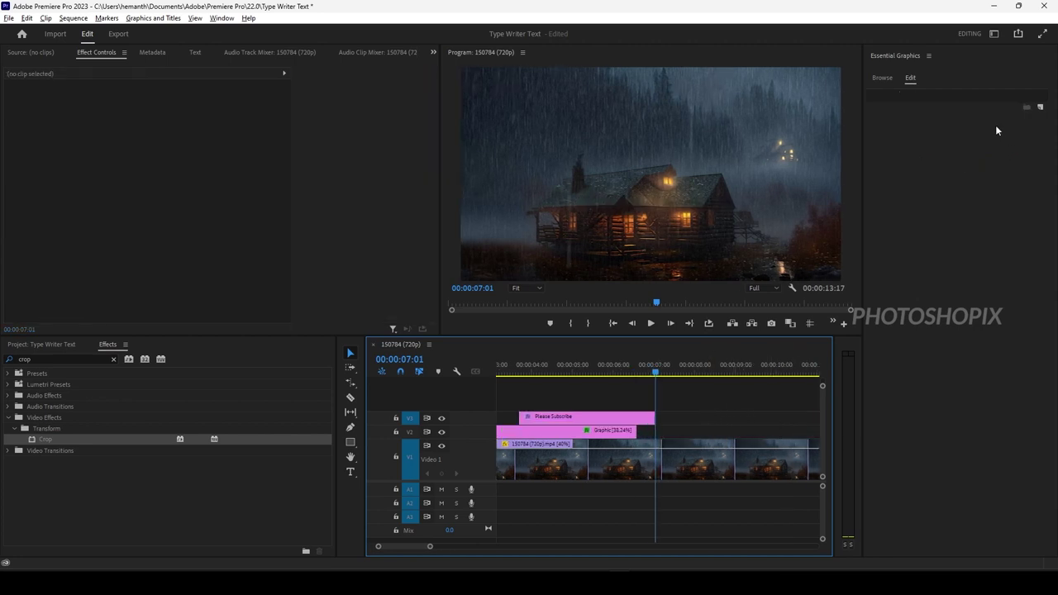
{"action": "left_click", "coordinate": [928, 57]}
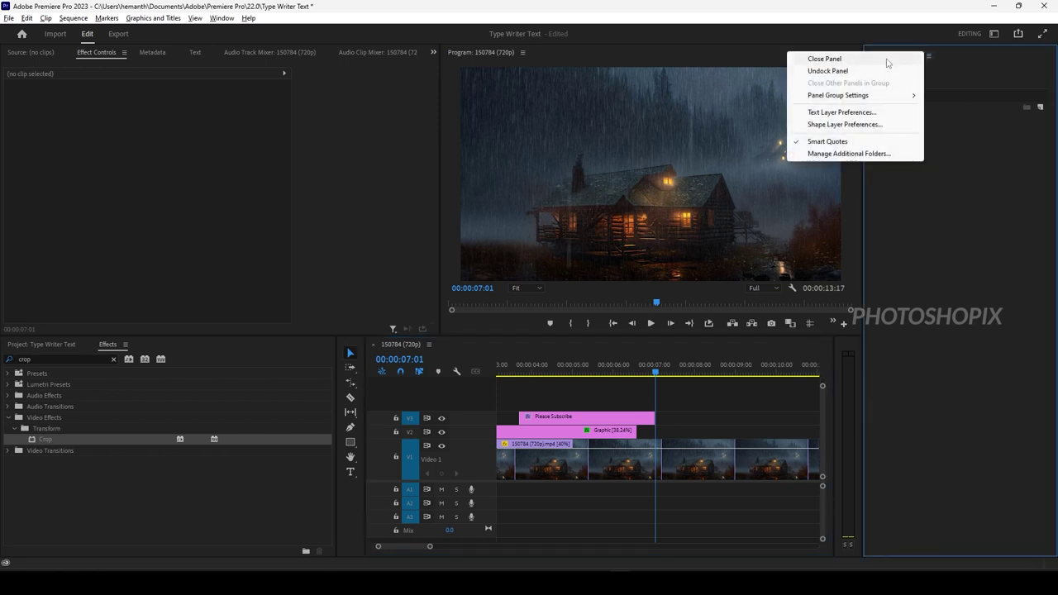
{"action": "left_click", "coordinate": [887, 59]}
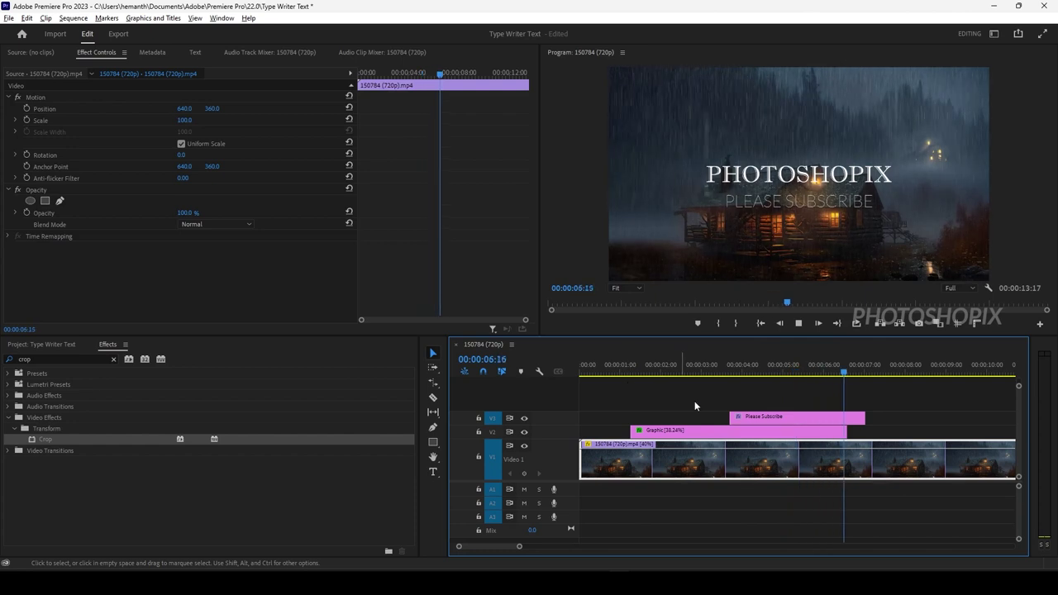
{"action": "left_click", "coordinate": [845, 431]}
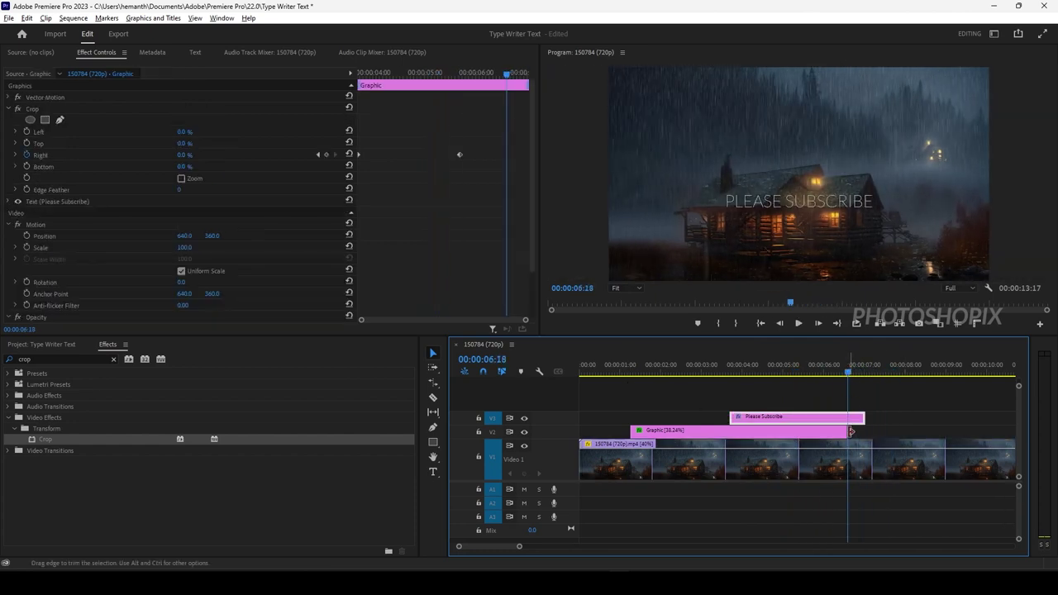
Extend the PHOTOSHOPIX clip's end past the subtitle and preview it.
{"action": "left_click_drag", "start_coordinate": [850, 431], "coordinate": [915, 432]}
{"action": "key", "text": "space"}
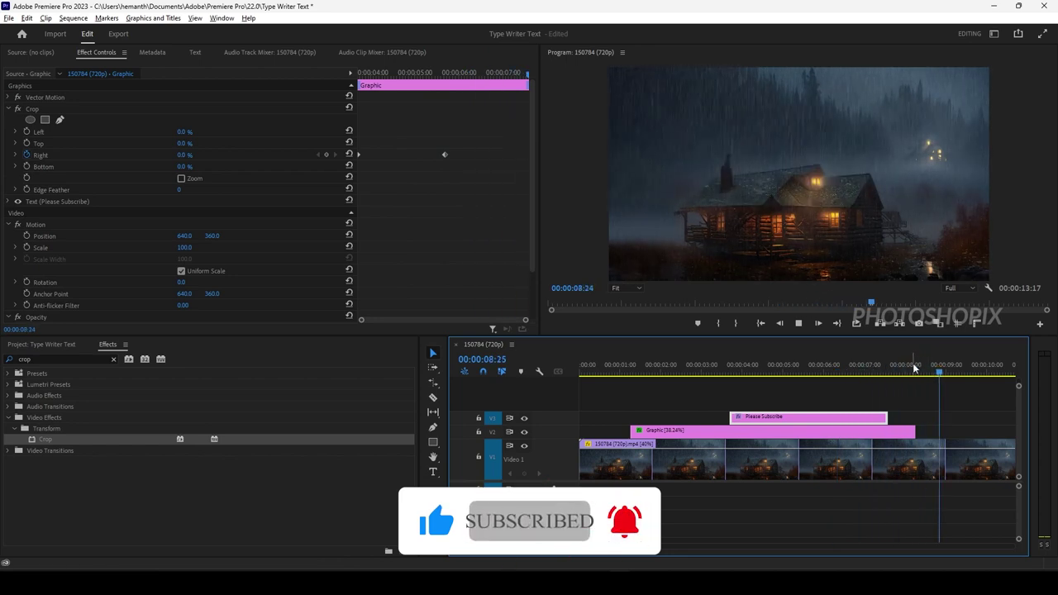
{"action": "left_click_drag", "start_coordinate": [909, 370], "coordinate": [857, 383]}
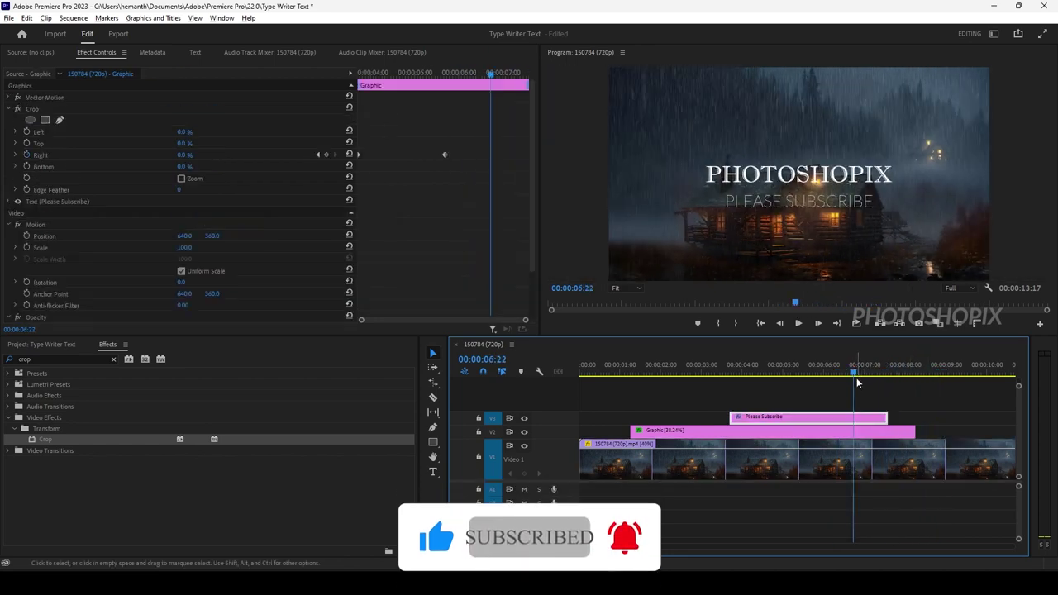
Add Additive Dissolve to the ends of the PLEASE SUBSCRIBE and PHOTOSHOPIX clips.
{"action": "left_click", "coordinate": [113, 359]}
{"action": "type", "text": "dis"}
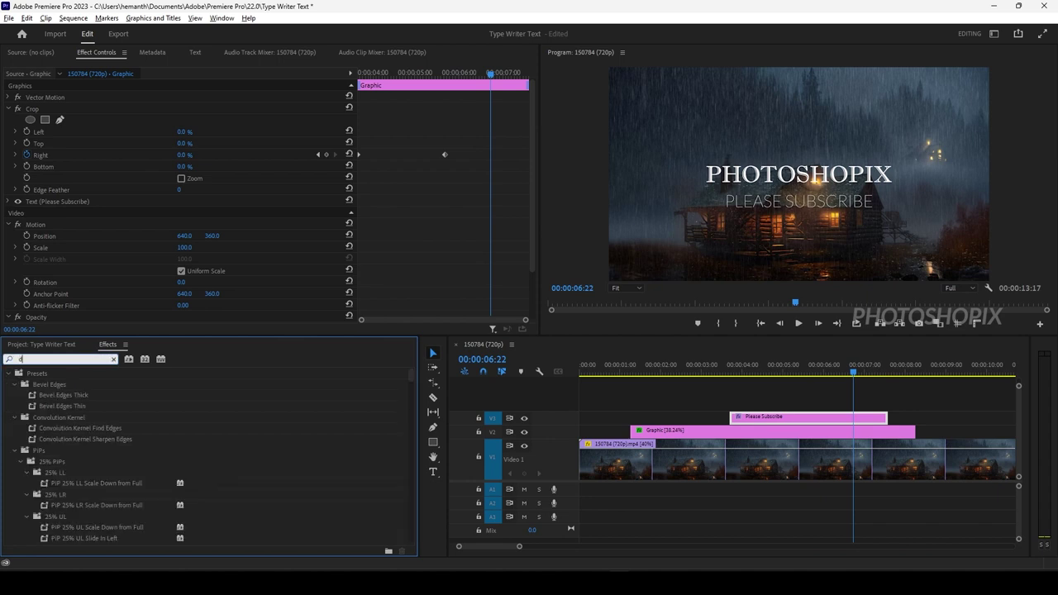
{"action": "type", "text": "s"}
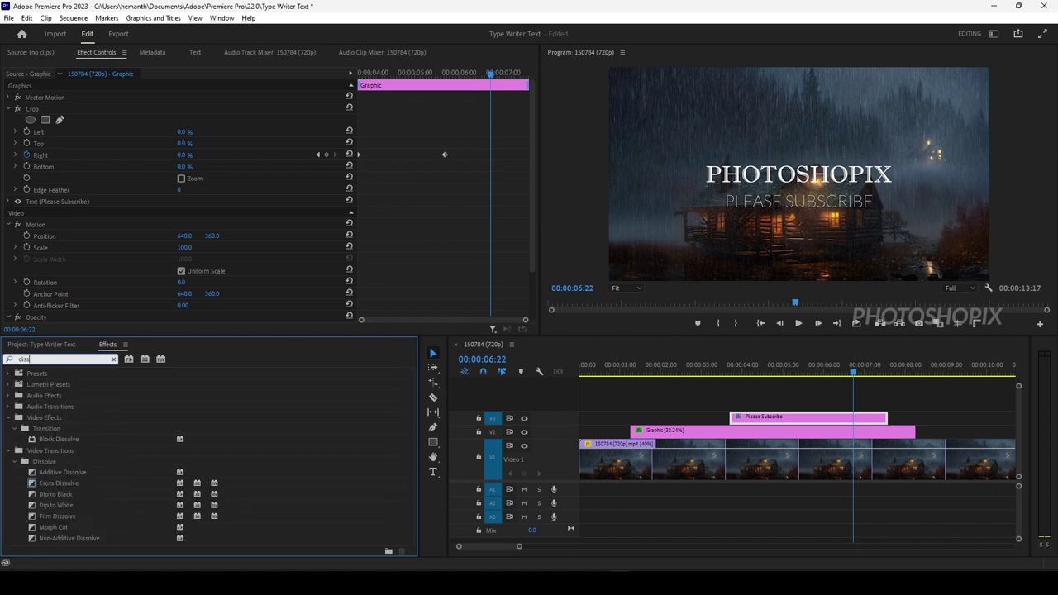
{"action": "left_click", "coordinate": [59, 472]}
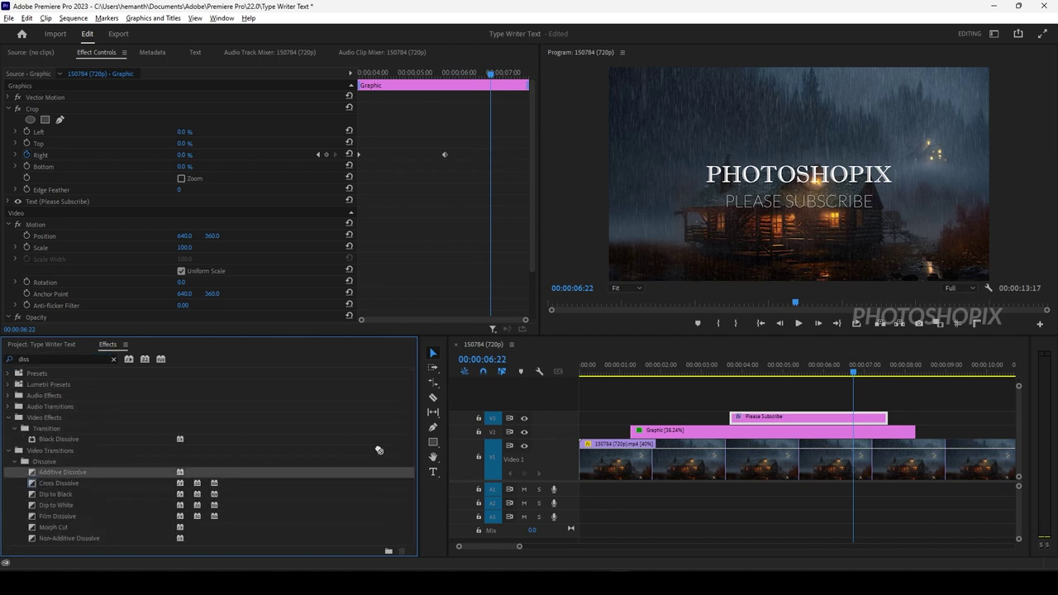
{"action": "left_click_drag", "start_coordinate": [379, 451], "coordinate": [887, 423]}
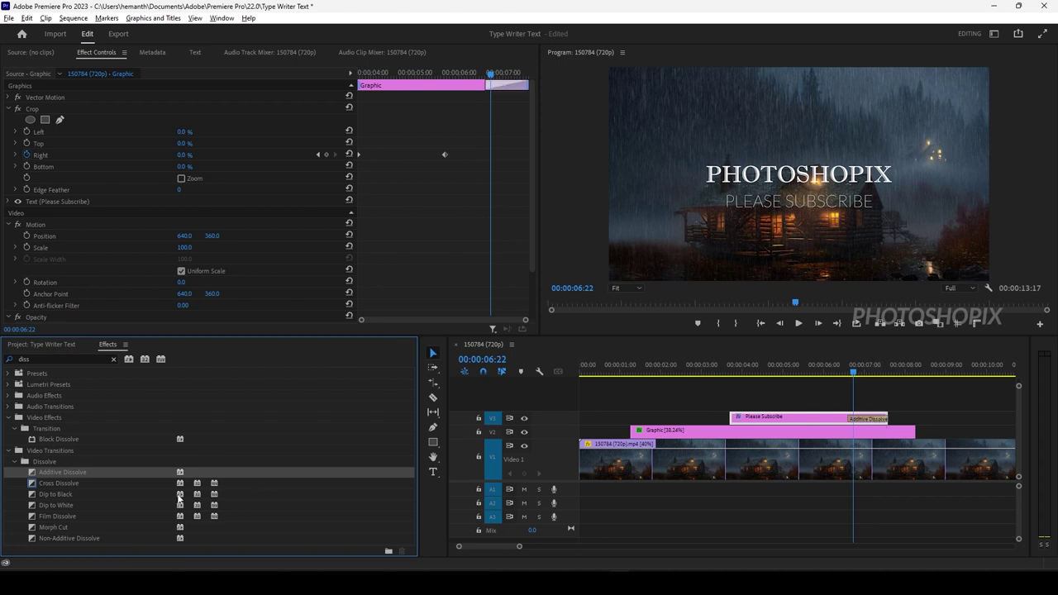
{"action": "left_click_drag", "start_coordinate": [34, 476], "coordinate": [545, 460]}
{"action": "left_click_drag", "start_coordinate": [922, 445], "coordinate": [911, 434]}
{"action": "left_click", "coordinate": [834, 372]}
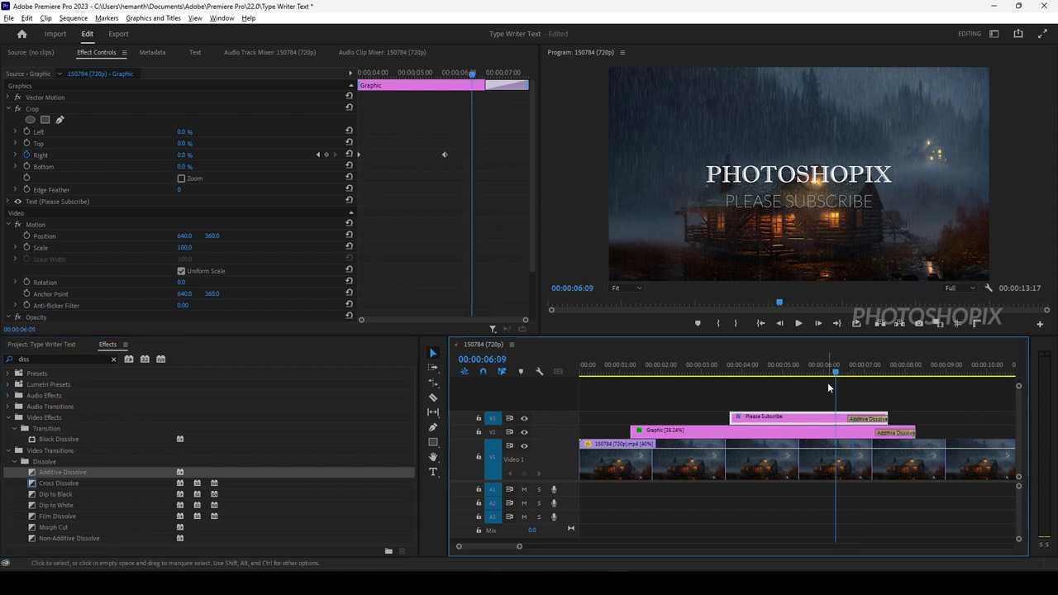
{"action": "key", "text": "space"}
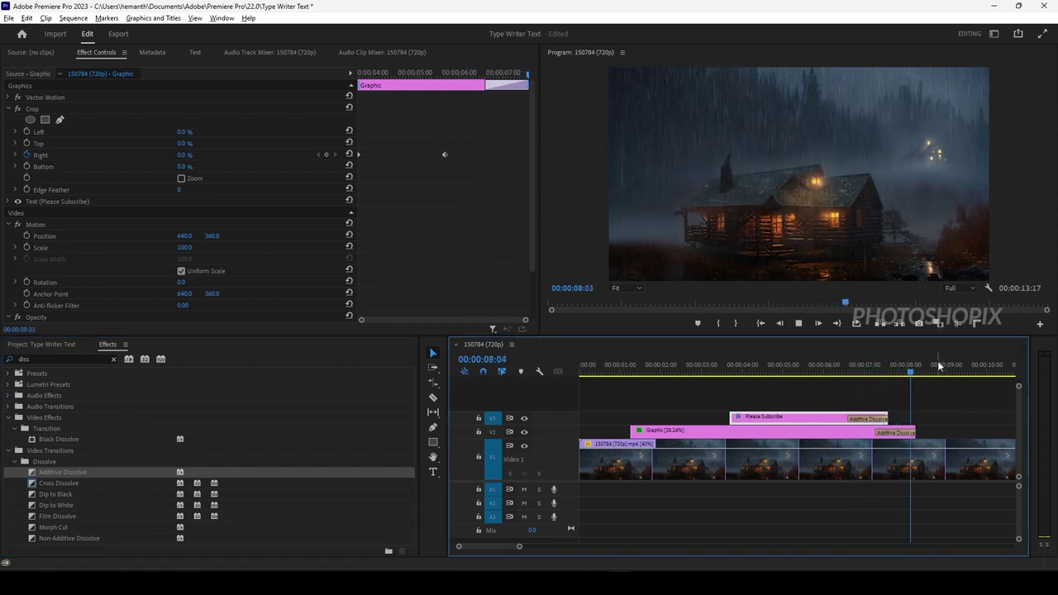
{"action": "left_click_drag", "start_coordinate": [938, 360], "coordinate": [645, 380]}
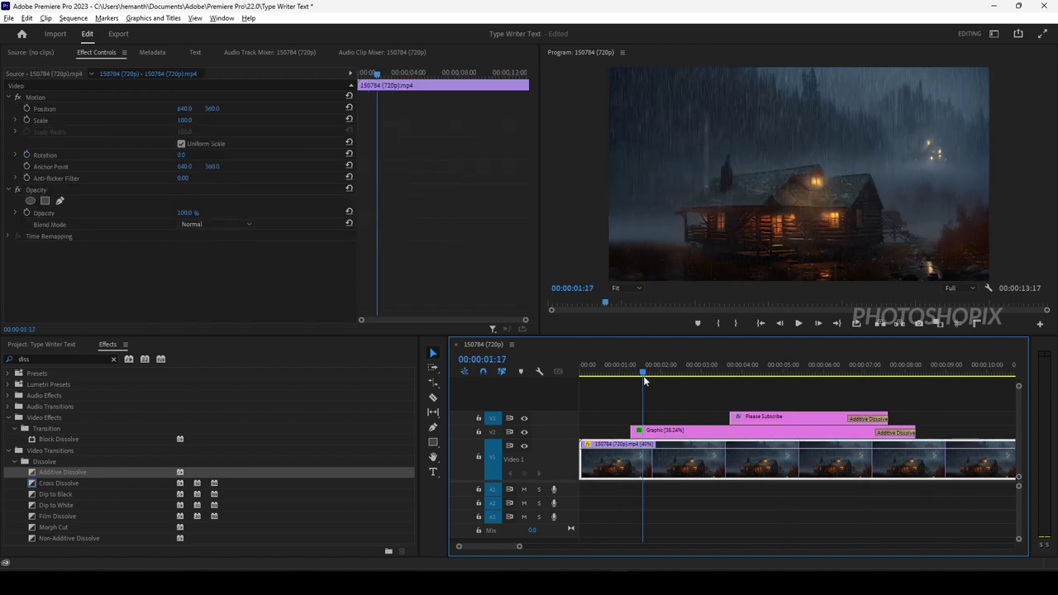
Show the Project bin and play through the finished title sequence.
{"action": "left_click", "coordinate": [54, 344]}
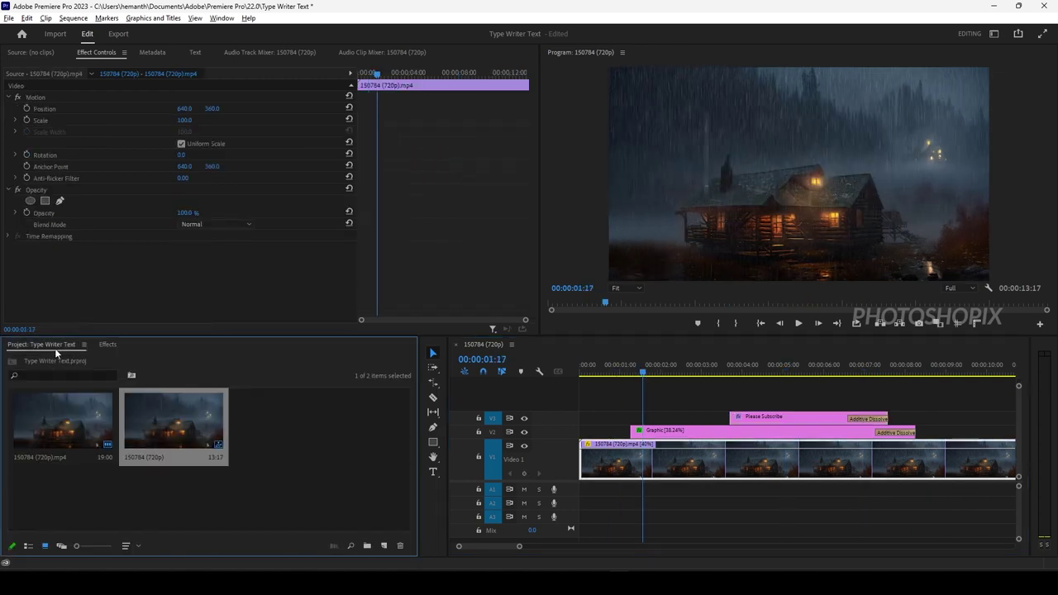
{"action": "left_click", "coordinate": [627, 369]}
{"action": "key", "text": "space"}
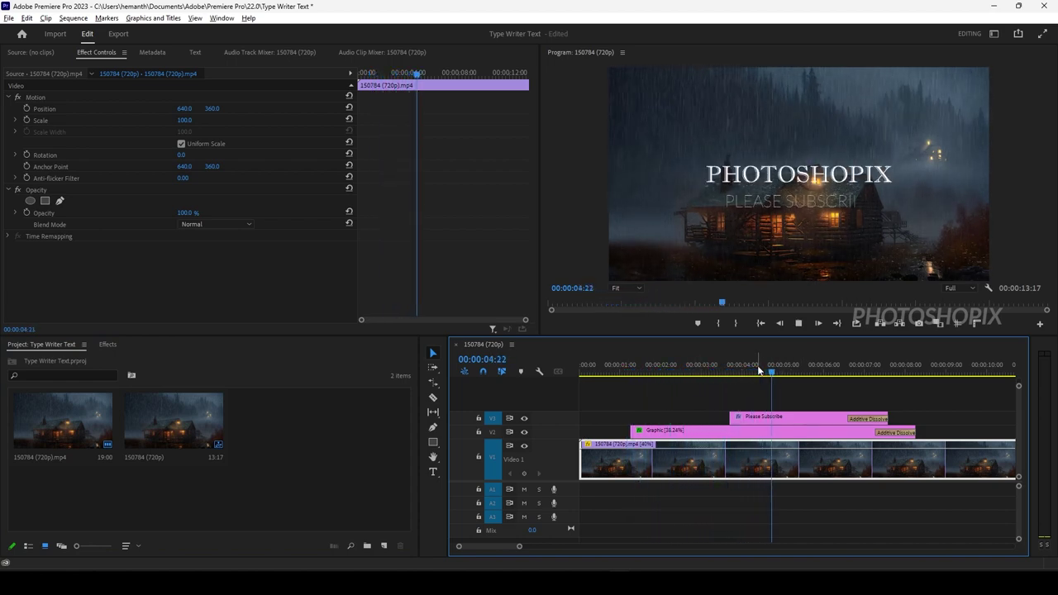
{"action": "key", "text": "space"}
Import the computer-keyboard typing sound from the Desktop into the project.
{"action": "double_click", "coordinate": [205, 496]}
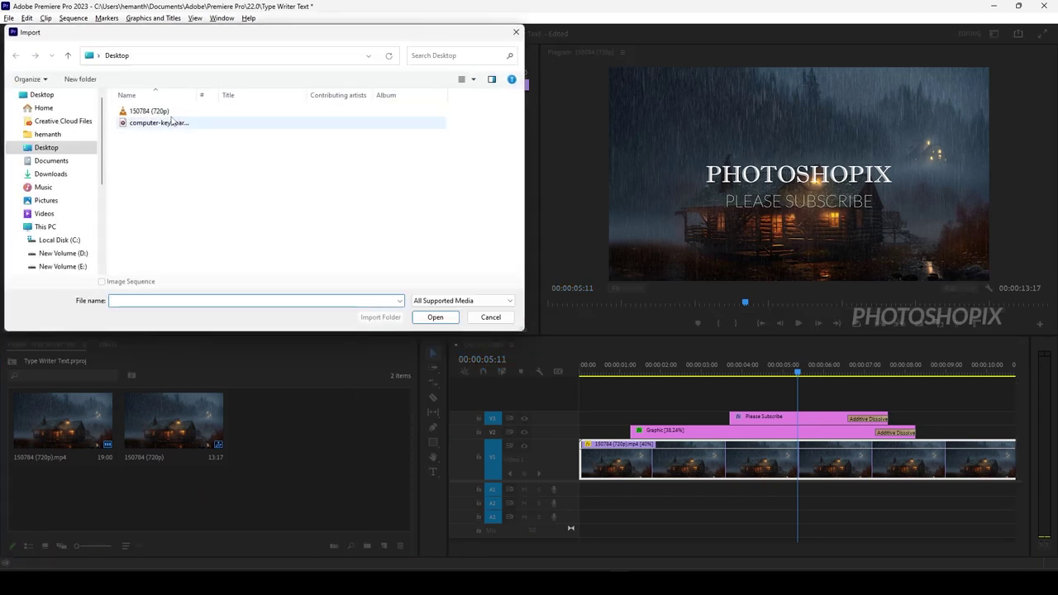
{"action": "left_click", "coordinate": [170, 123]}
{"action": "double_click", "coordinate": [168, 124]}
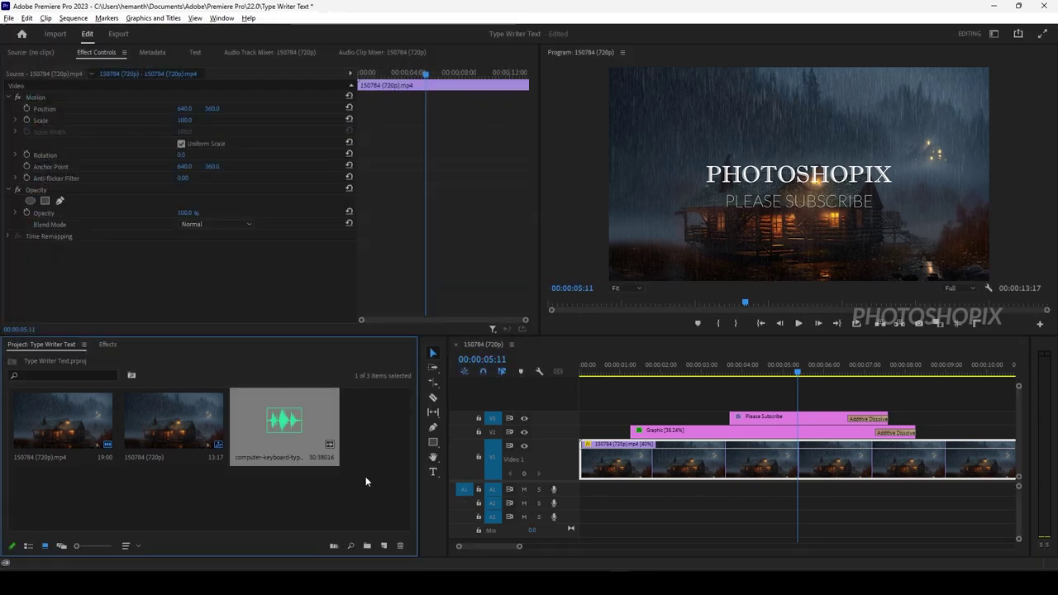
Place the keyboard typing sound on A1, starting where the first PHOTOSHOPIX letter appears.
{"action": "left_click_drag", "start_coordinate": [281, 423], "coordinate": [639, 496]}
{"action": "left_click", "coordinate": [636, 373]}
{"action": "key", "text": "space"}
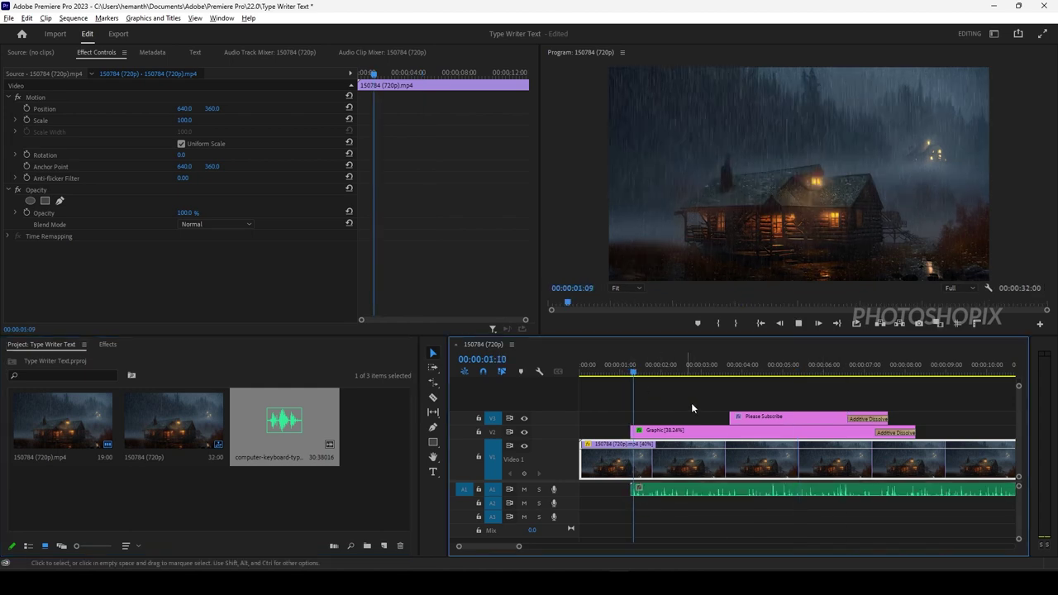
{"action": "left_click", "coordinate": [654, 371]}
{"action": "left_click_drag", "start_coordinate": [654, 371], "coordinate": [658, 371]}
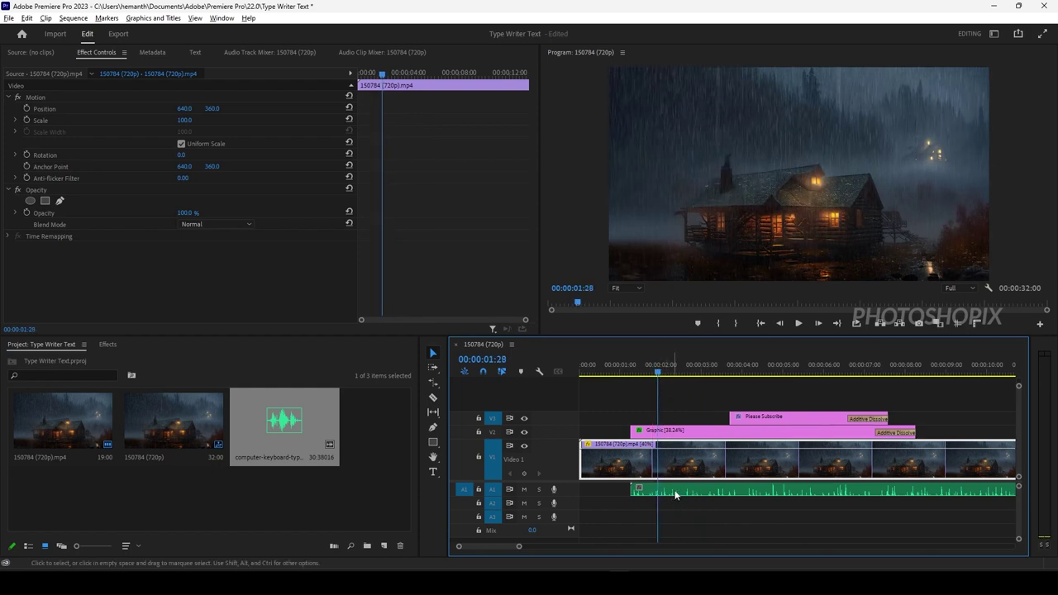
{"action": "left_click_drag", "start_coordinate": [675, 495], "coordinate": [703, 495]}
{"action": "key", "text": "space"}
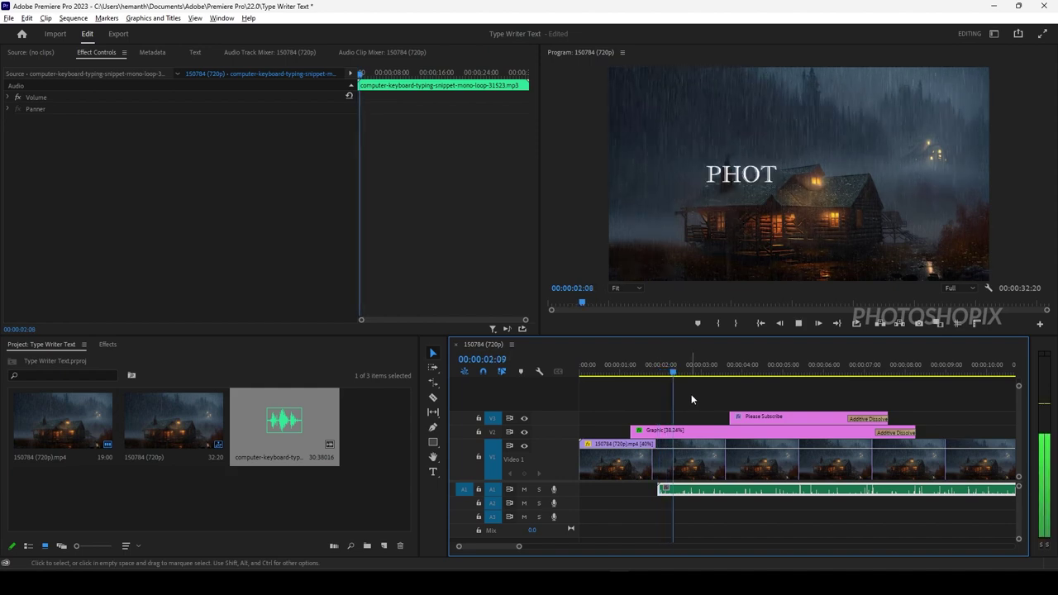
{"action": "left_click", "coordinate": [717, 372]}
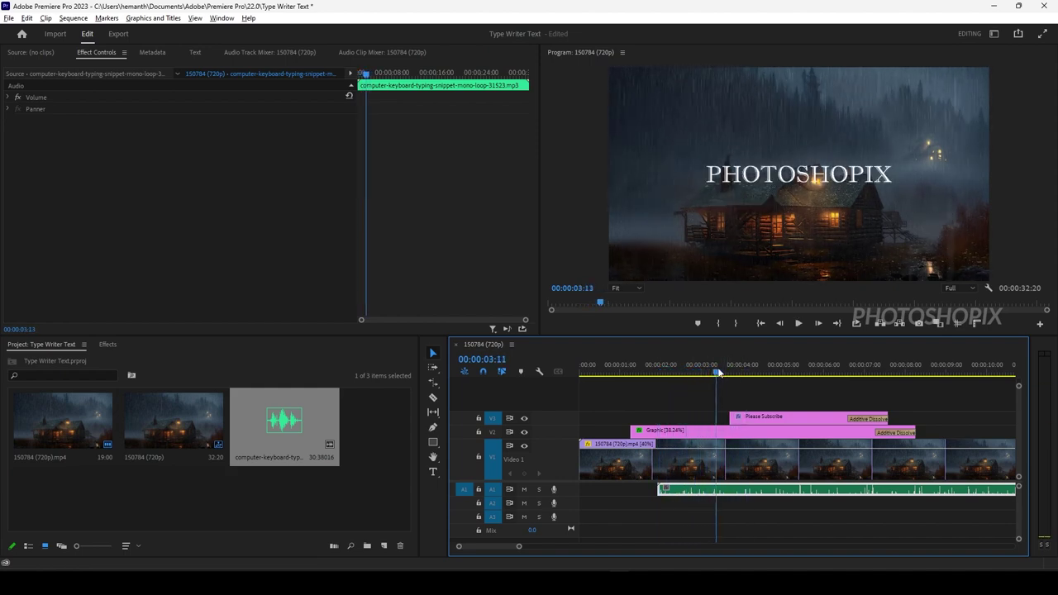
{"action": "left_click_drag", "start_coordinate": [718, 372], "coordinate": [711, 372]}
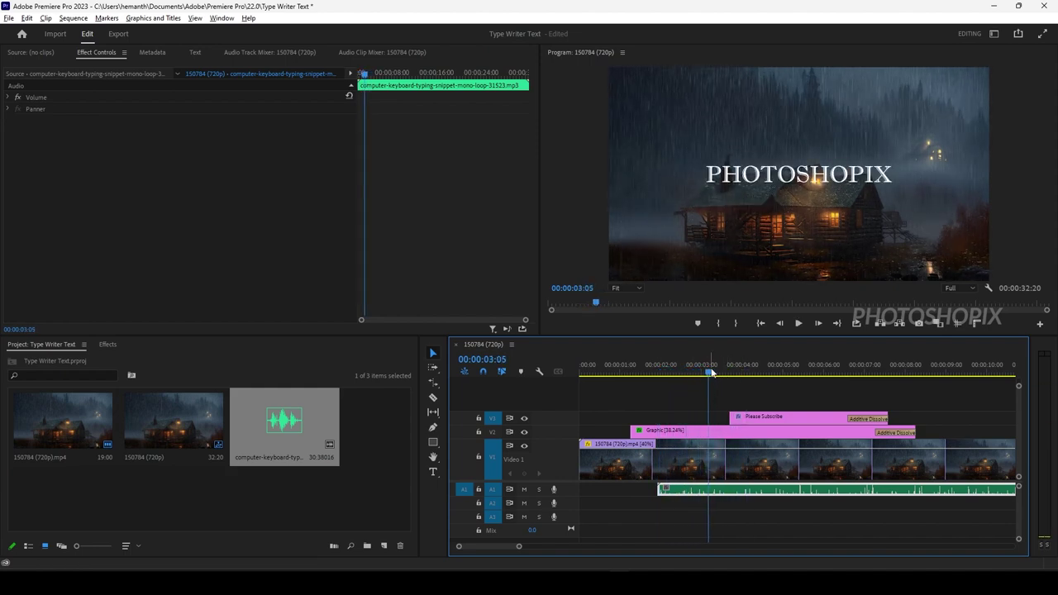
Expand A1 to show the waveform and bring up the sound's Clip Speed/Duration dialog.
{"action": "double_click", "coordinate": [574, 493]}
{"action": "left_click", "coordinate": [665, 370]}
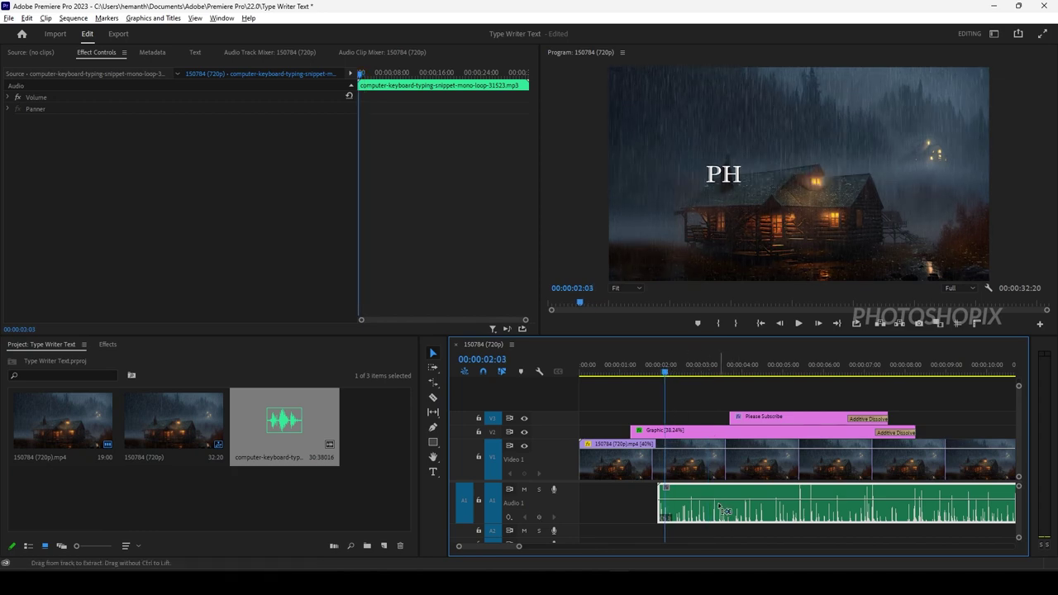
{"action": "key", "text": "ctrl+r"}
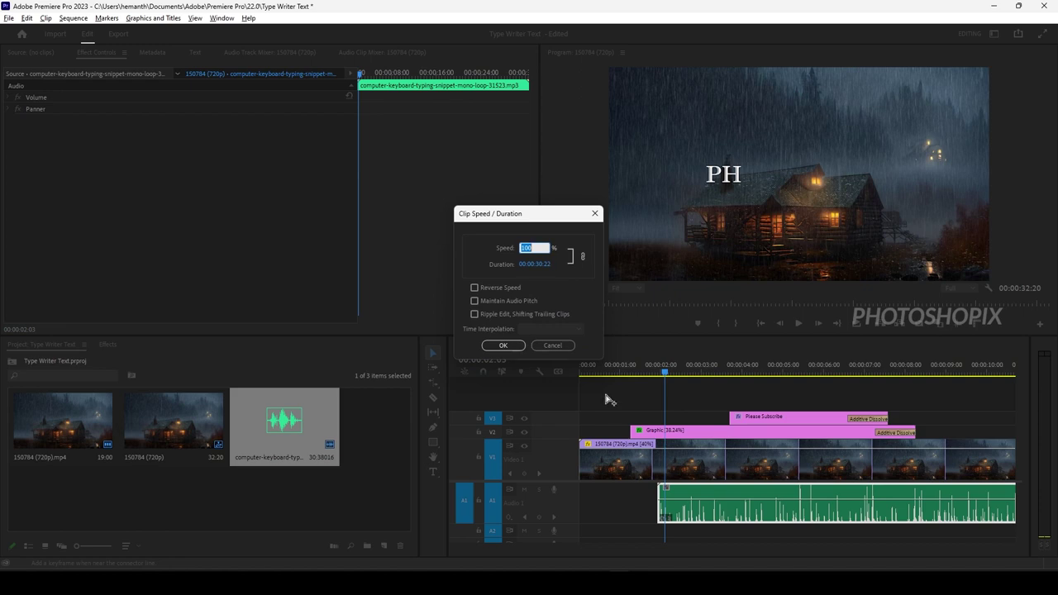
Set the typing sound's speed to 130% and play it back with the title.
{"action": "type", "text": "130"}
{"action": "key", "text": "Return"}
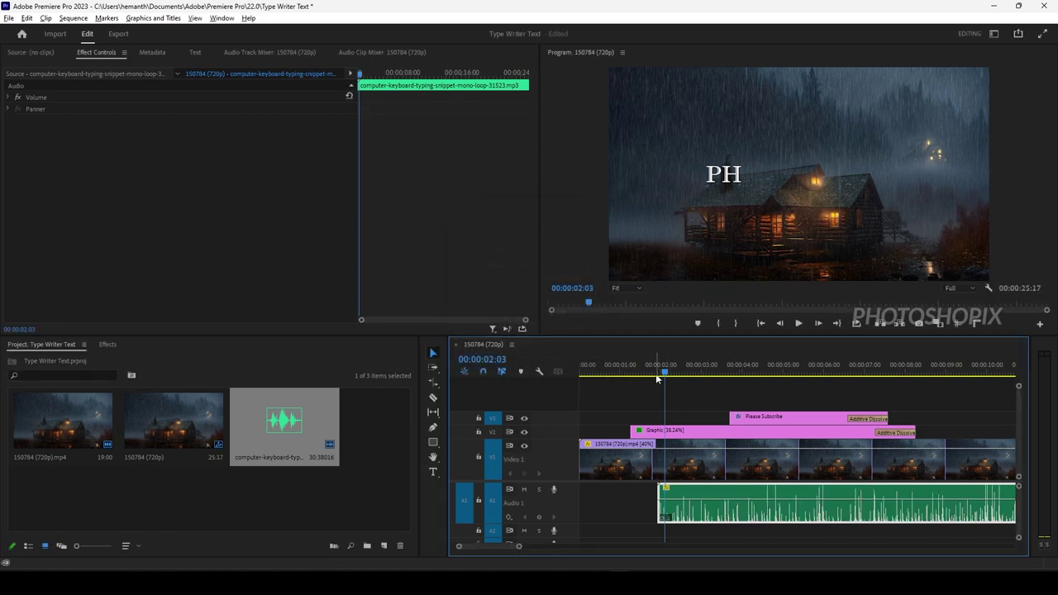
{"action": "left_click", "coordinate": [655, 372]}
{"action": "key", "text": "space"}
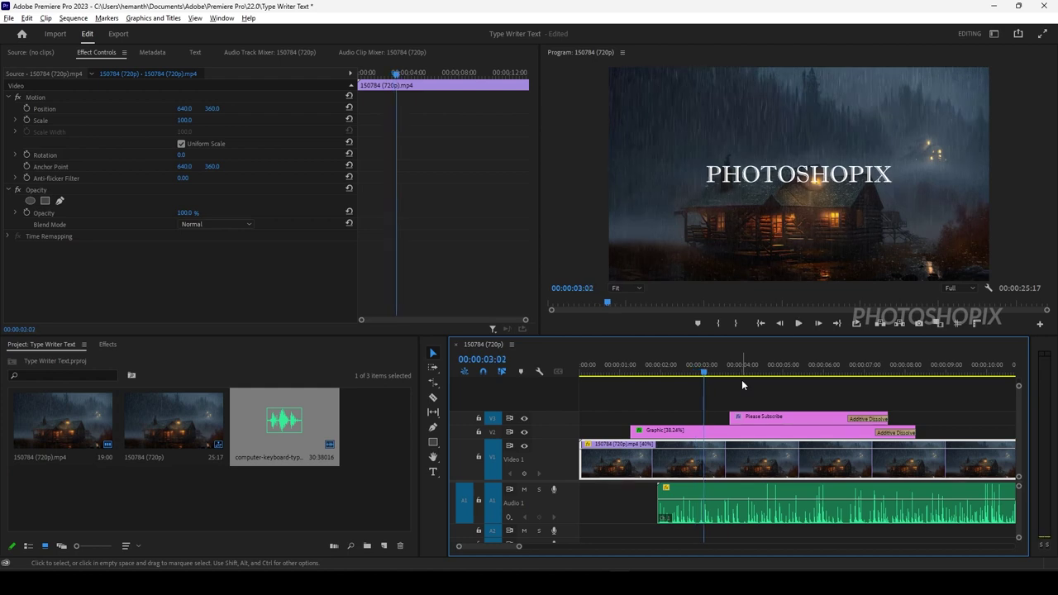
Split the typing sound where PHOTOSHOPIX finishes and move the remainder later in the sequence.
{"action": "left_click", "coordinate": [741, 513]}
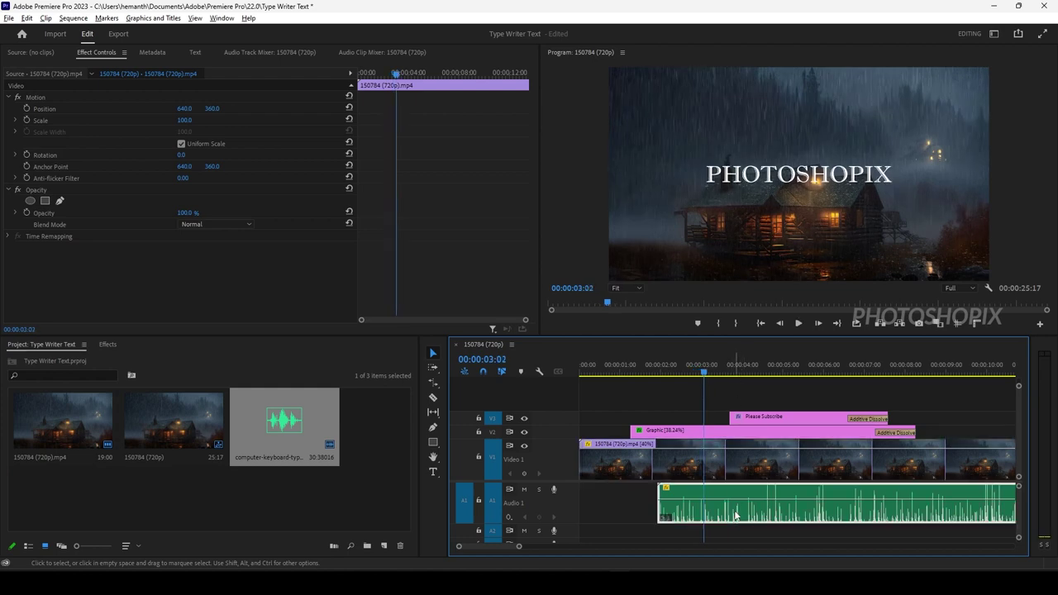
{"action": "key", "text": "ctrl+k"}
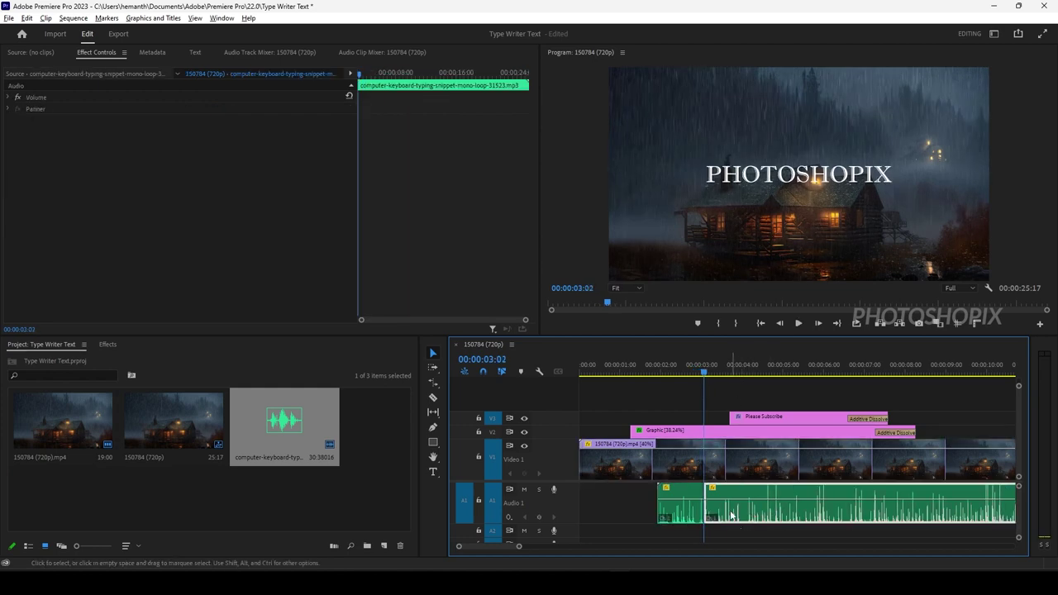
{"action": "left_click_drag", "start_coordinate": [742, 513], "coordinate": [846, 512]}
{"action": "left_click", "coordinate": [650, 364]}
{"action": "left_click", "coordinate": [712, 446]}
{"action": "key", "text": "space"}
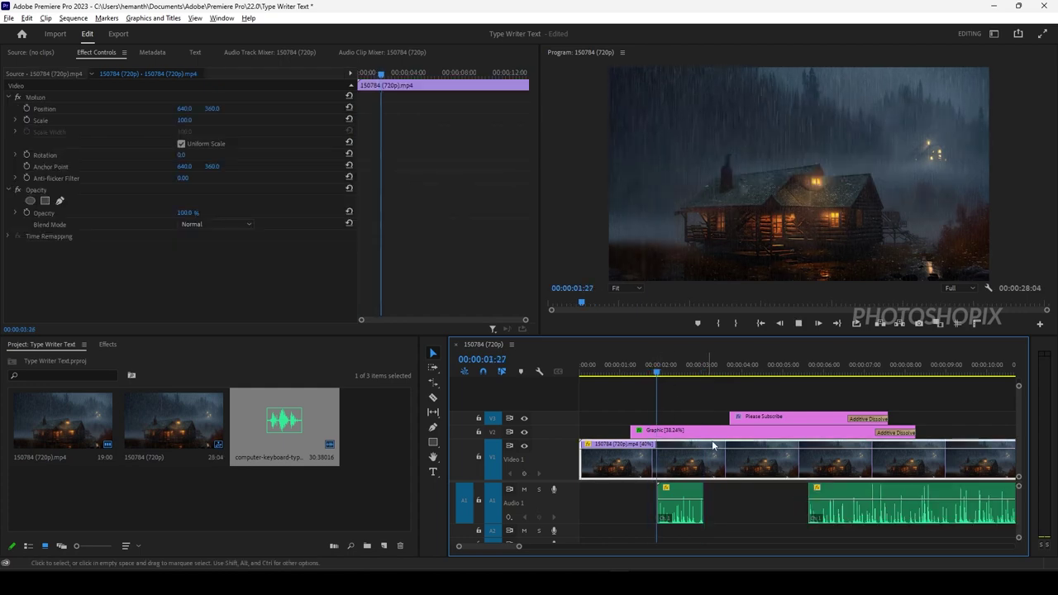
Slide the second sound clip to start with the PLEASE SUBSCRIBE reveal.
{"action": "left_click", "coordinate": [772, 423]}
{"action": "left_click", "coordinate": [737, 370]}
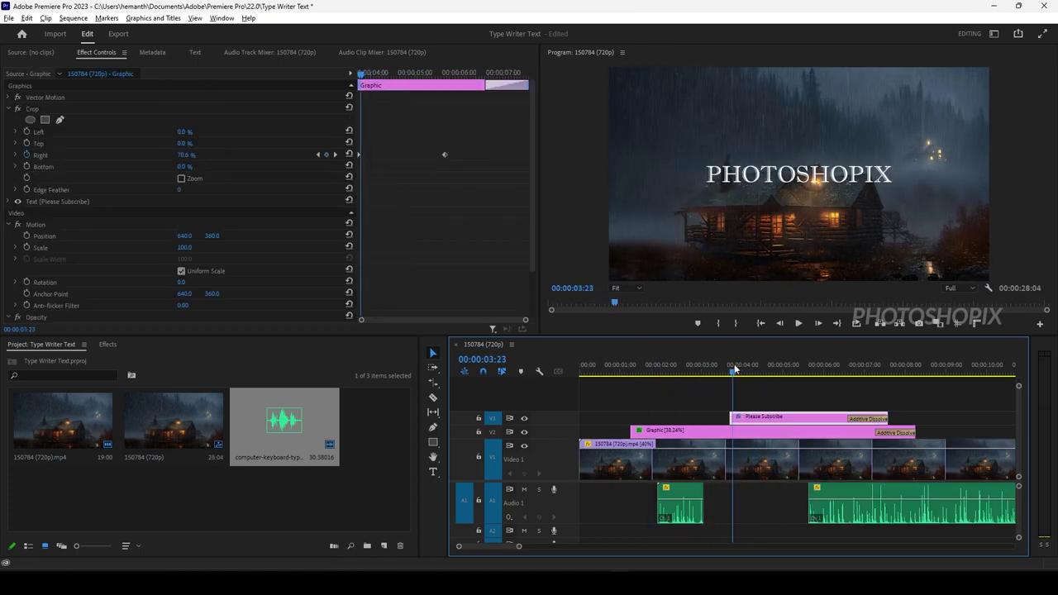
{"action": "left_click_drag", "start_coordinate": [738, 369], "coordinate": [737, 369]}
{"action": "left_click_drag", "start_coordinate": [847, 517], "coordinate": [774, 518]}
{"action": "key", "text": "space"}
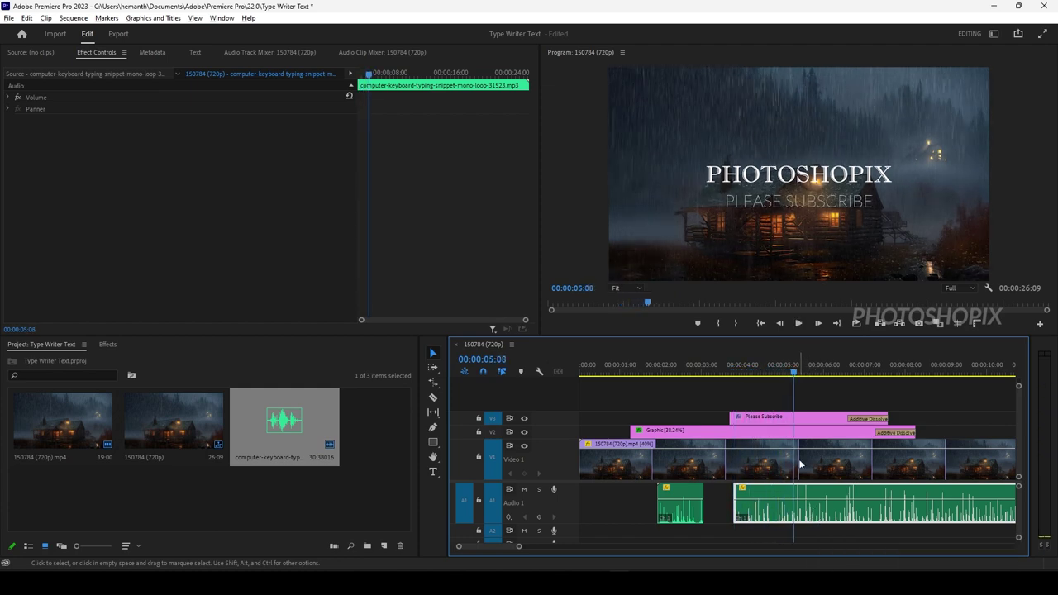
Apply the speed setting to the second sound and preview the PLEASE SUBSCRIBE reveal.
{"action": "key", "text": "ctrl+r"}
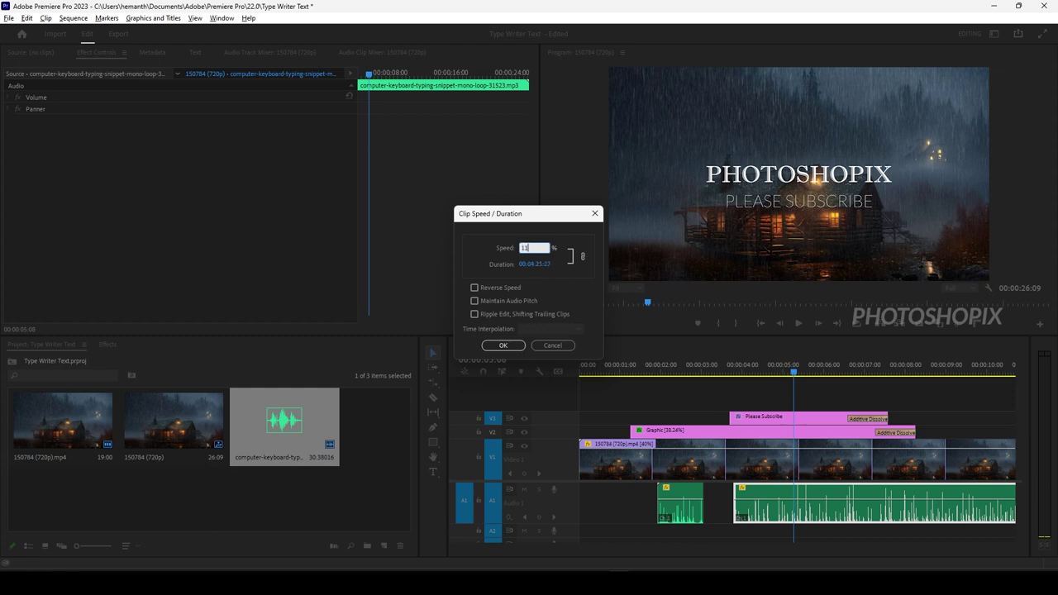
{"action": "key", "text": "Return"}
{"action": "left_click", "coordinate": [732, 372]}
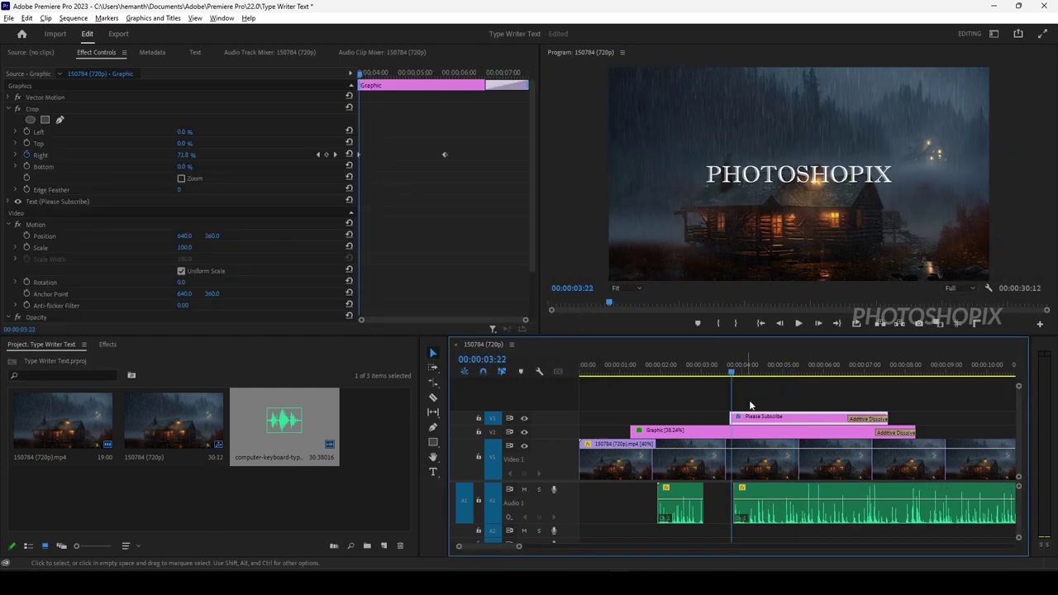
{"action": "key", "text": "space"}
{"action": "key", "text": "space"}
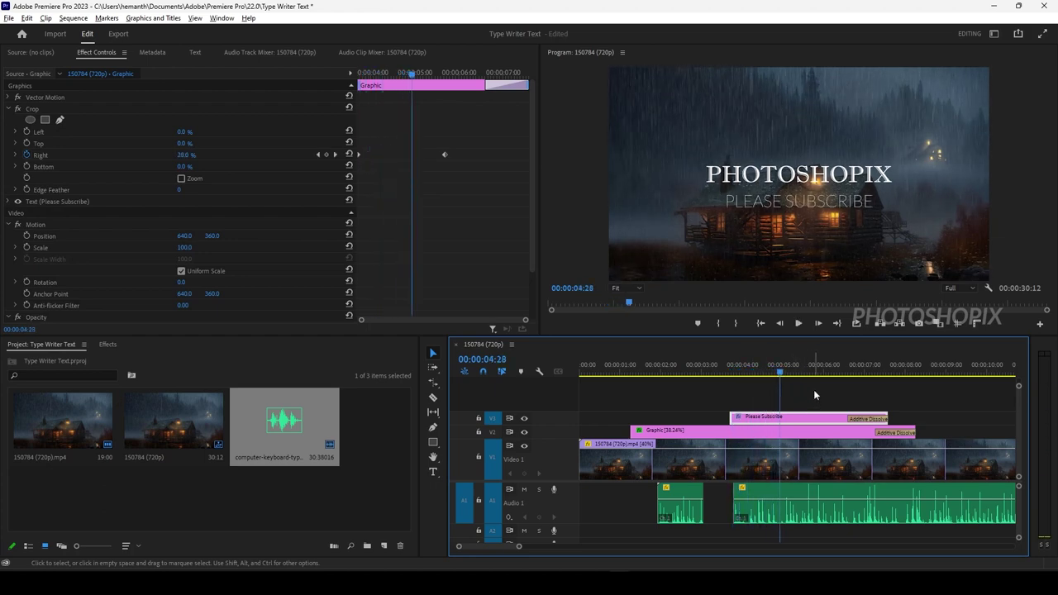
Cut the second sound where PLEASE SUBSCRIBE finishes and delete the leftover piece.
{"action": "left_click", "coordinate": [808, 512]}
{"action": "key", "text": "ctrl+k"}
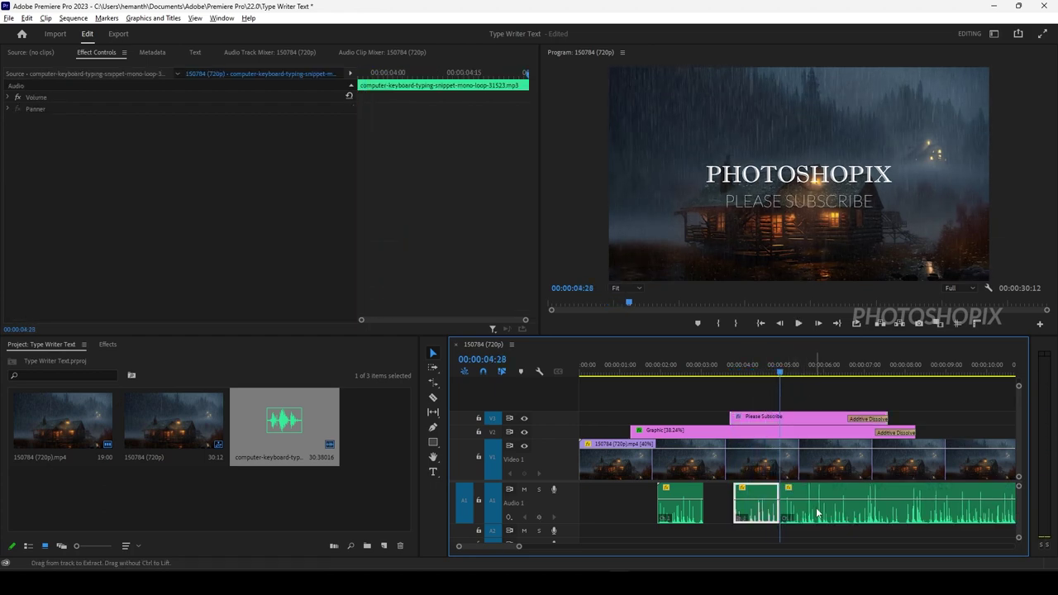
{"action": "left_click", "coordinate": [816, 514]}
{"action": "key", "text": "Delete"}
Review the sequence, then drag the rainy cabin clip's opacity down to 71.4%.
{"action": "key", "text": "Home"}
{"action": "key", "text": "d"}
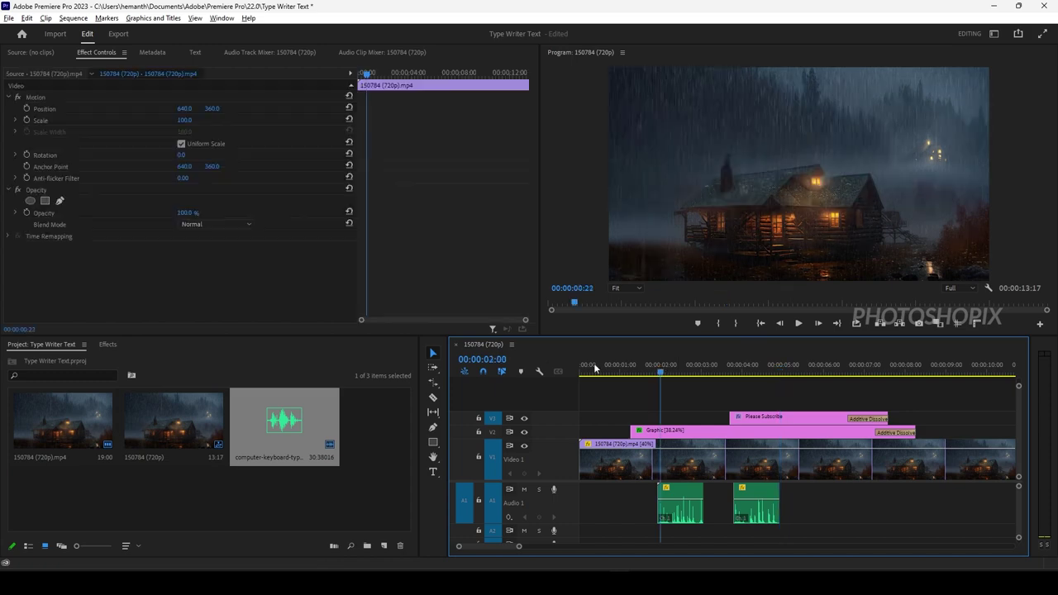
{"action": "key", "text": "space"}
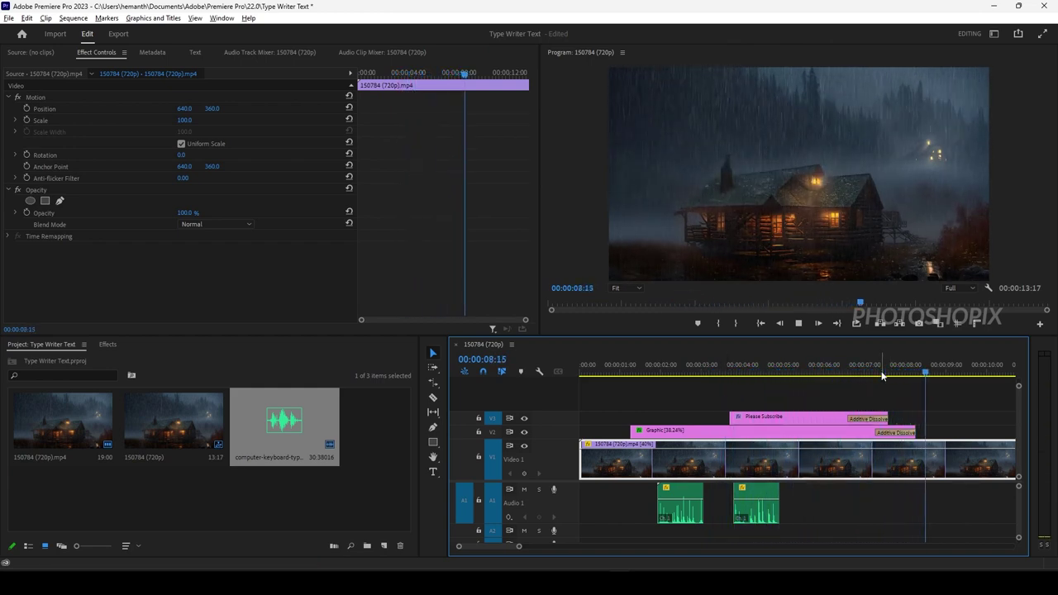
{"action": "key", "text": "space"}
{"action": "left_click_drag", "start_coordinate": [860, 370], "coordinate": [796, 374]}
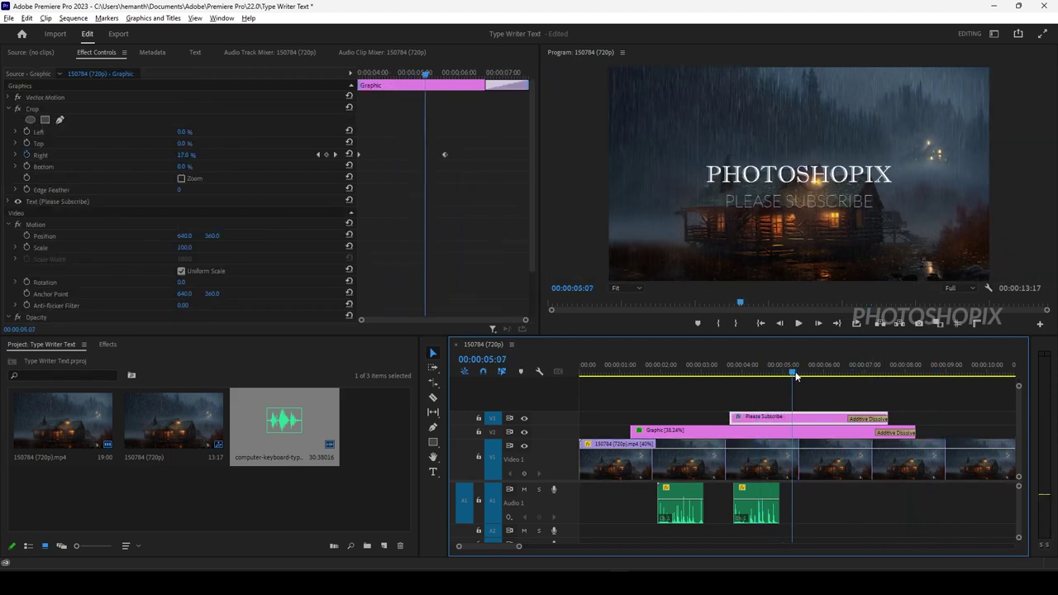
{"action": "left_click", "coordinate": [709, 454]}
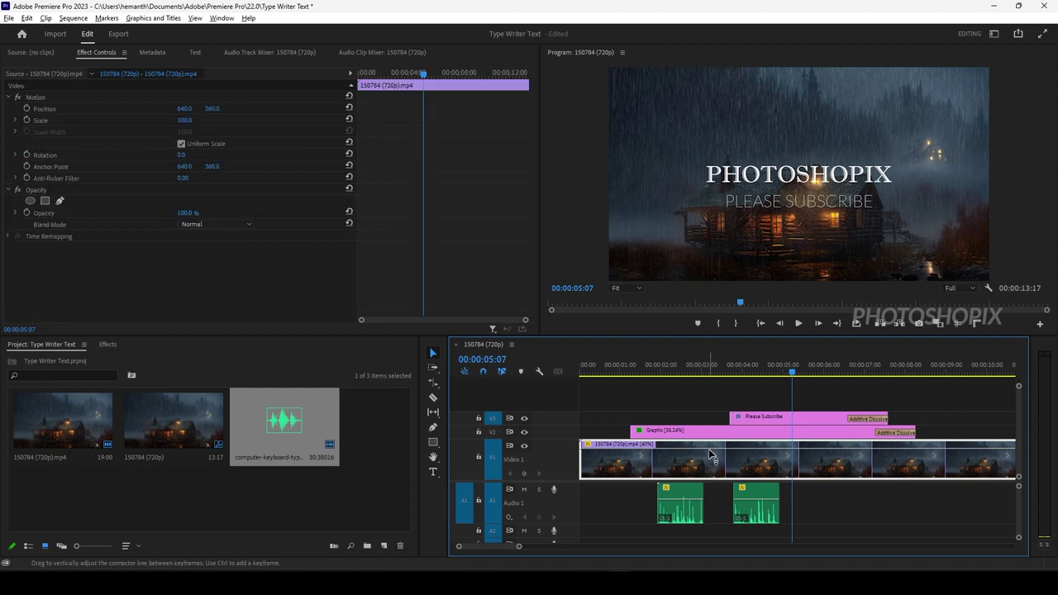
{"action": "left_click_drag", "start_coordinate": [710, 449], "coordinate": [712, 461]}
Play the finished sequence from the start, then widen the Tools and Timeline panels.
{"action": "key", "text": "Home"}
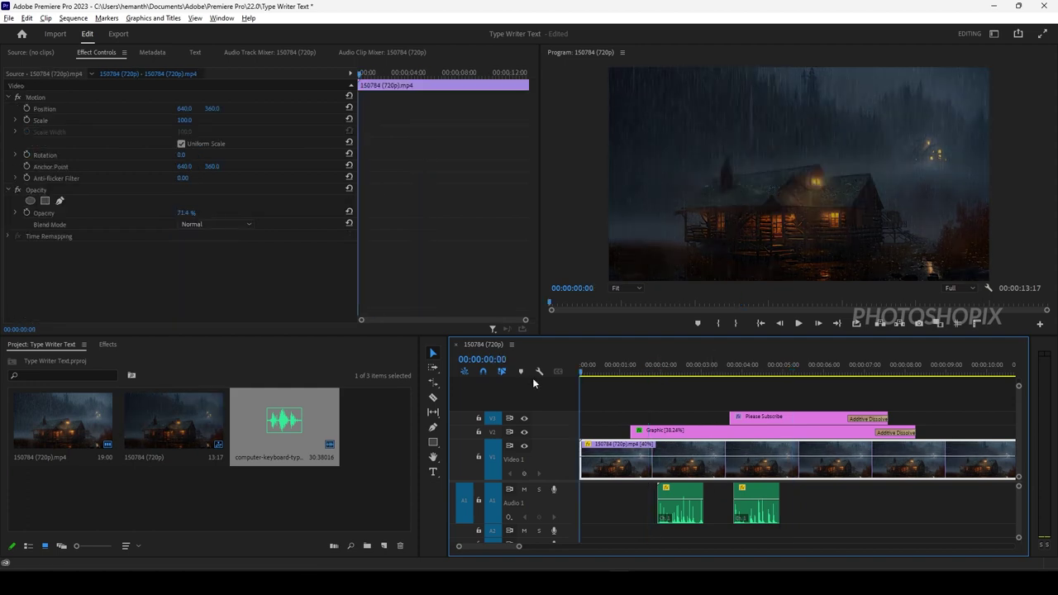
{"action": "key", "text": "space"}
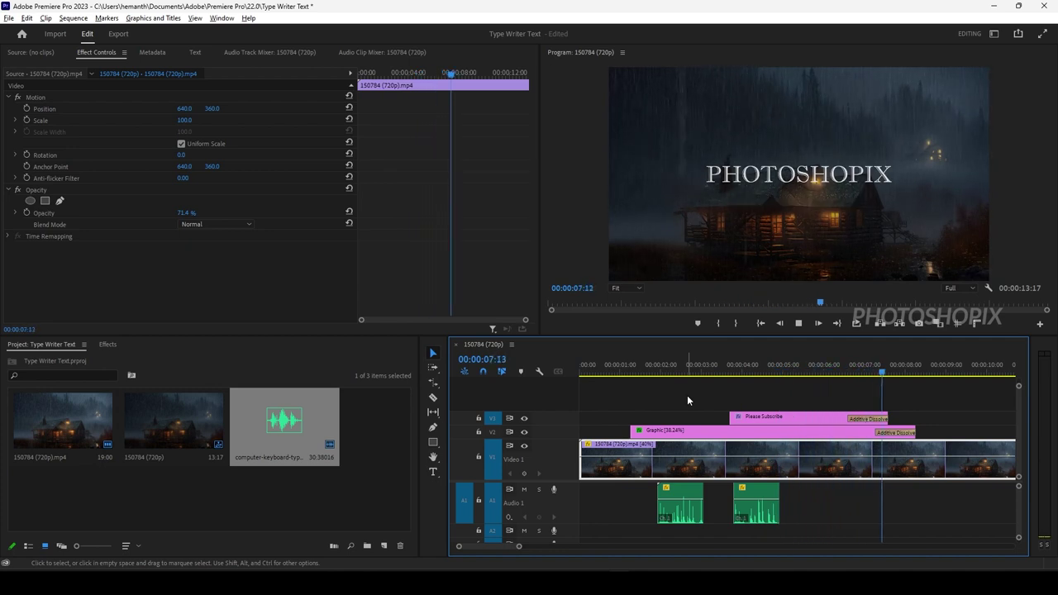
{"action": "key", "text": "space"}
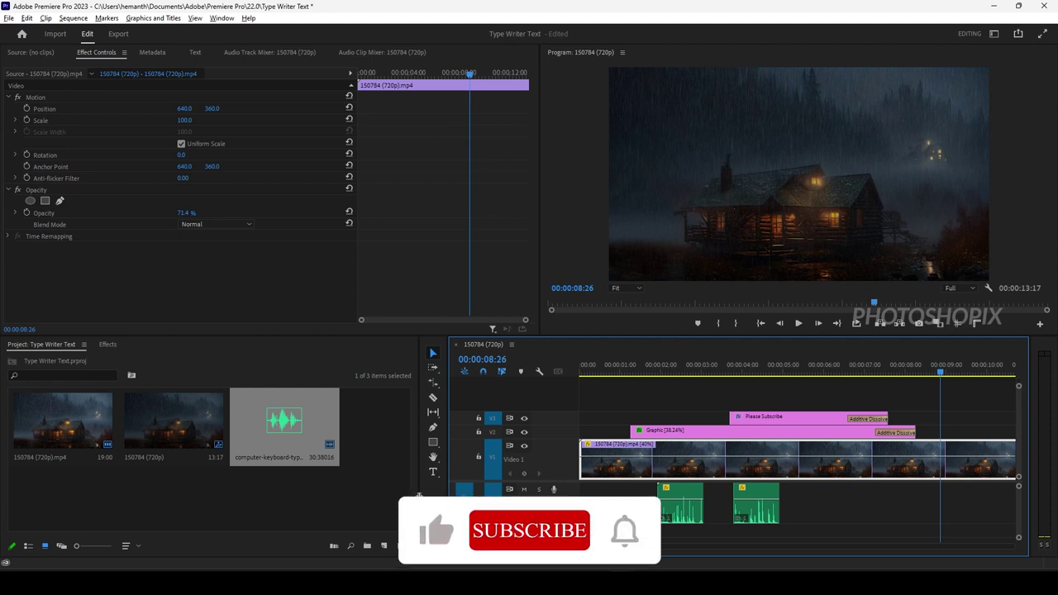
{"action": "left_click_drag", "start_coordinate": [420, 496], "coordinate": [357, 494]}
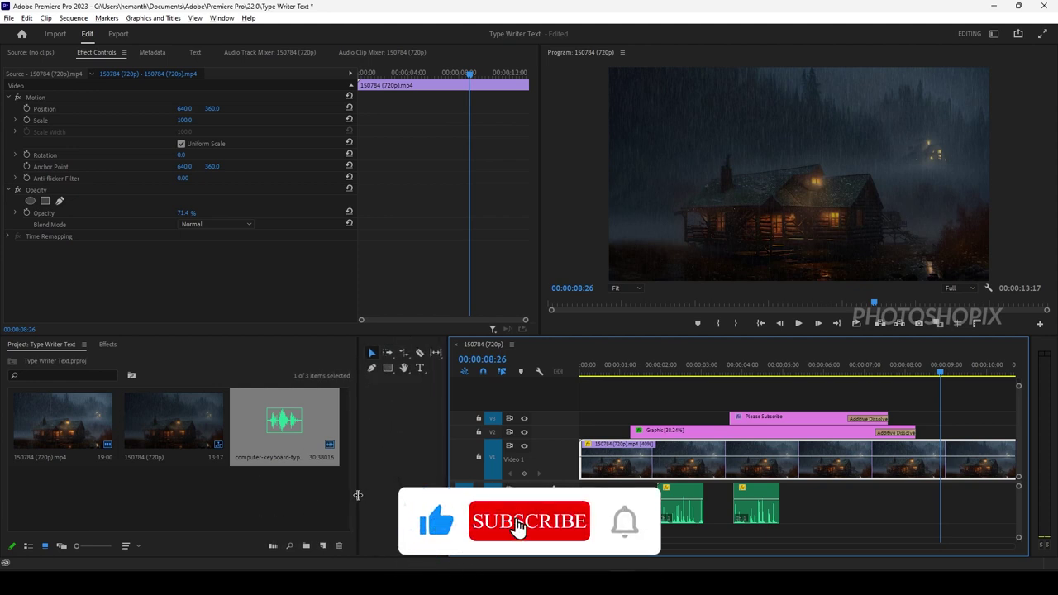
{"action": "left_click_drag", "start_coordinate": [448, 491], "coordinate": [356, 490]}
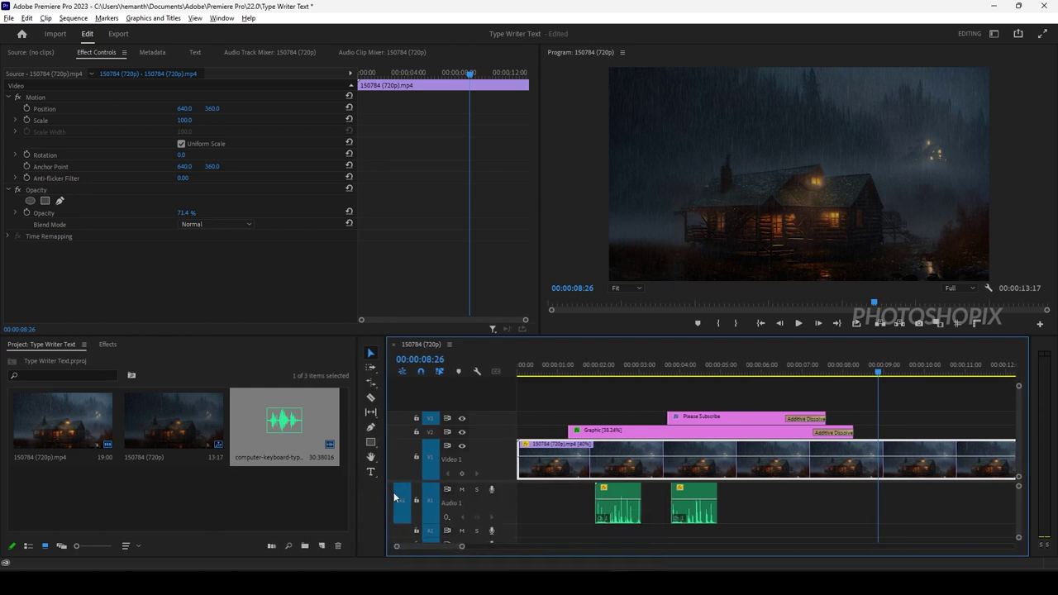